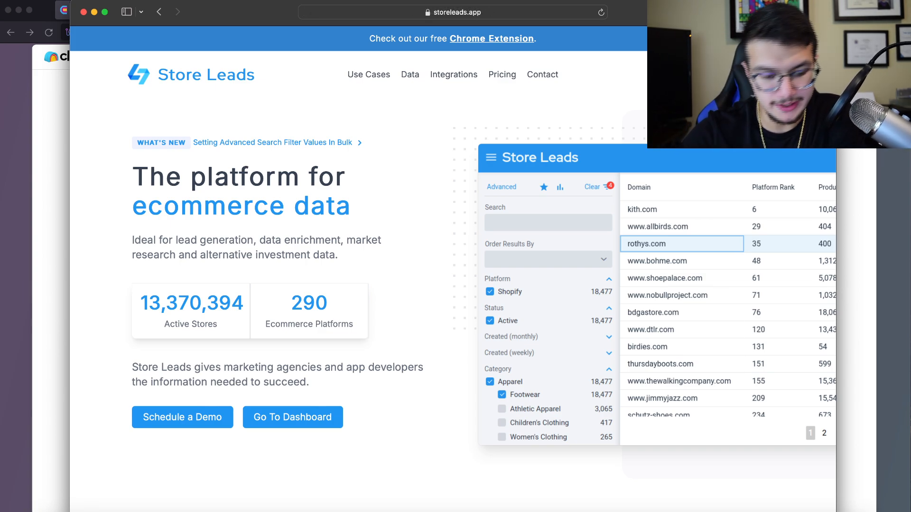
Open the Store Leads dashboard and scroll through the rank-ordered domain table
left_click(293, 417)
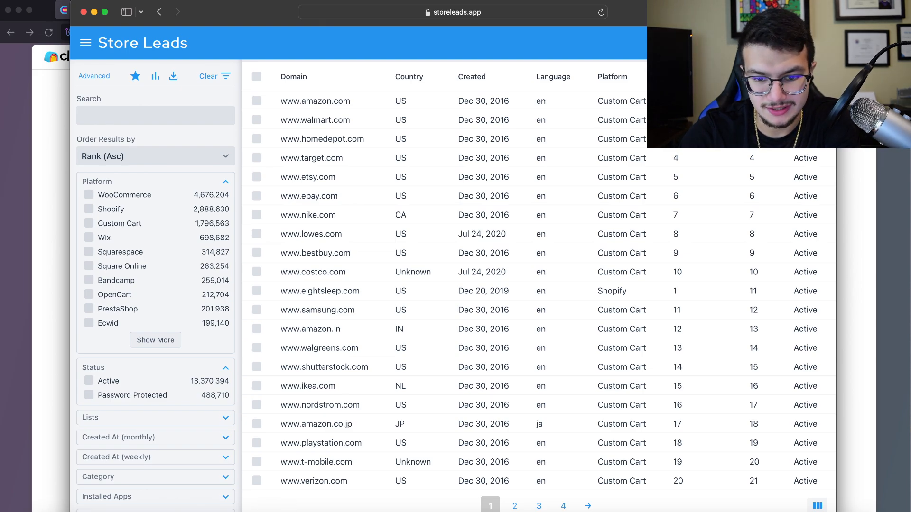
scroll(538, 294, "down", 10)
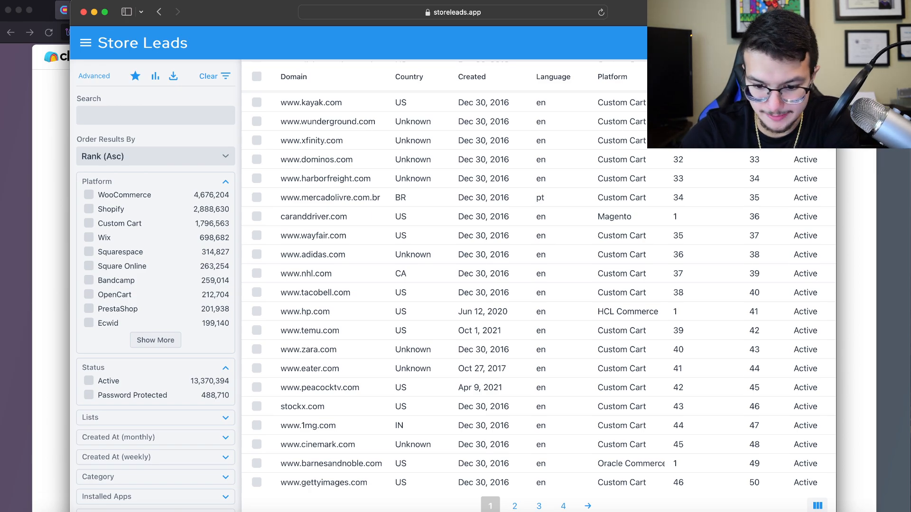
scroll(538, 292, "up", 10)
scroll(539, 292, "down", 10)
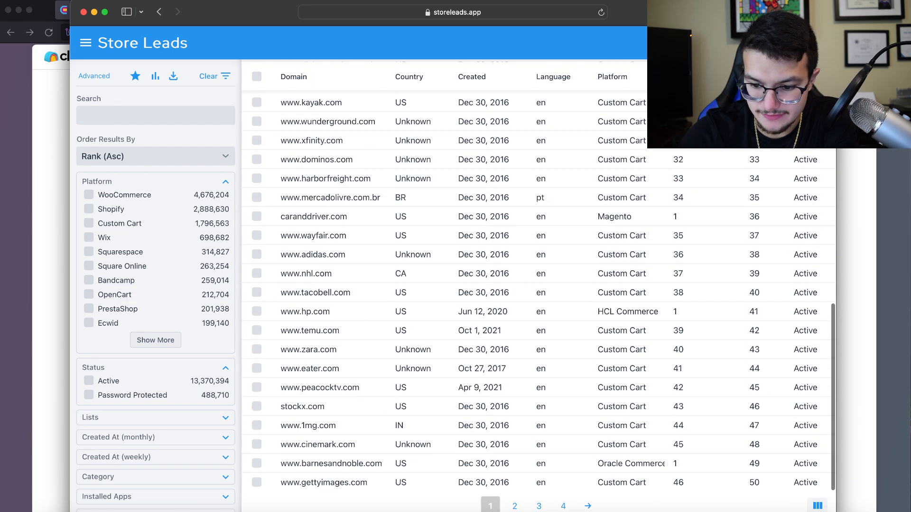
scroll(538, 292, "up", 10)
scroll(156, 284, "down", 8)
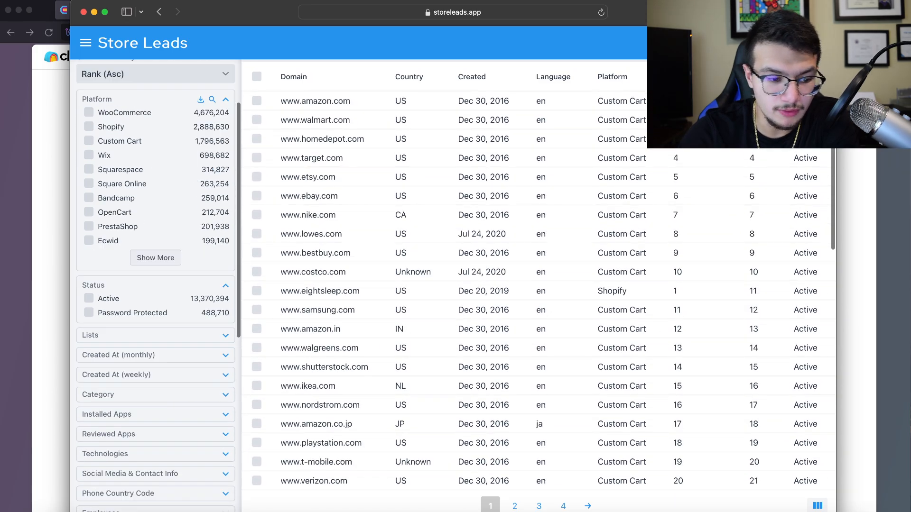
scroll(156, 285, "up", 3)
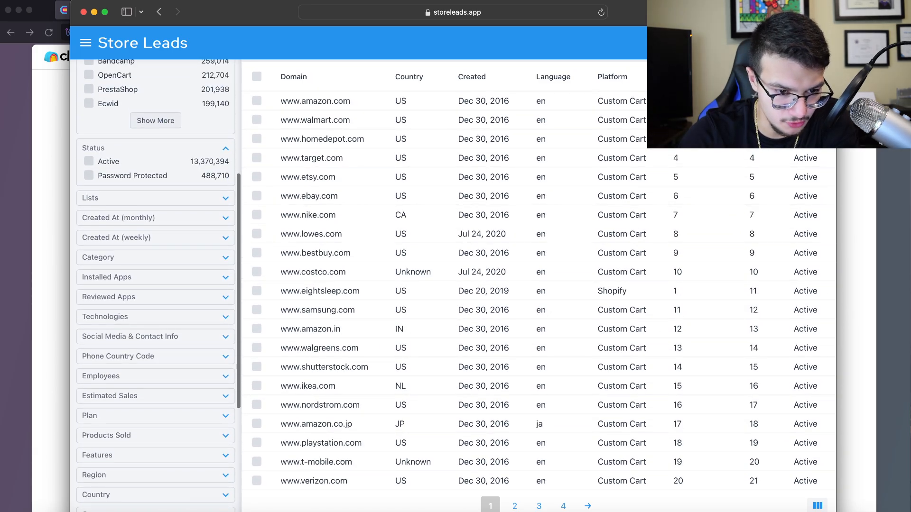
Look over the Lists and Category filter options, then close them again
left_click(225, 198)
left_click(225, 198)
scroll(155, 237, "down", 1)
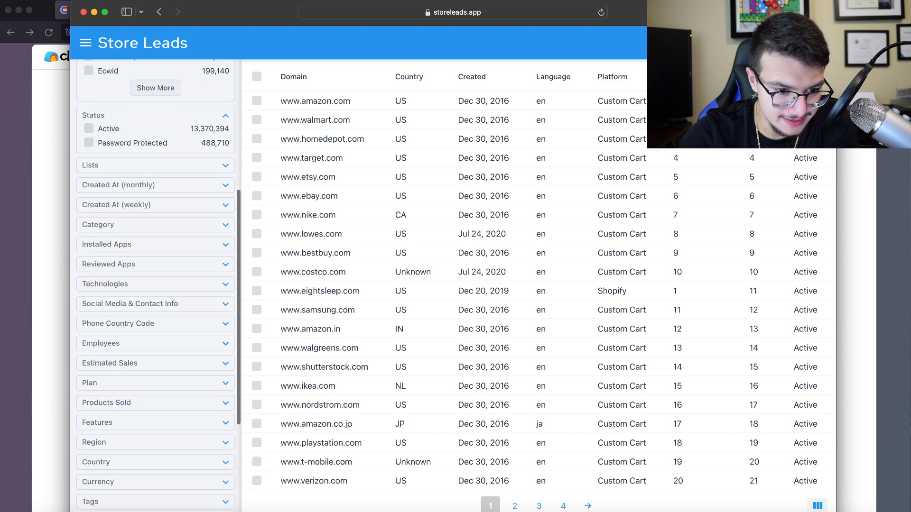
left_click(226, 225)
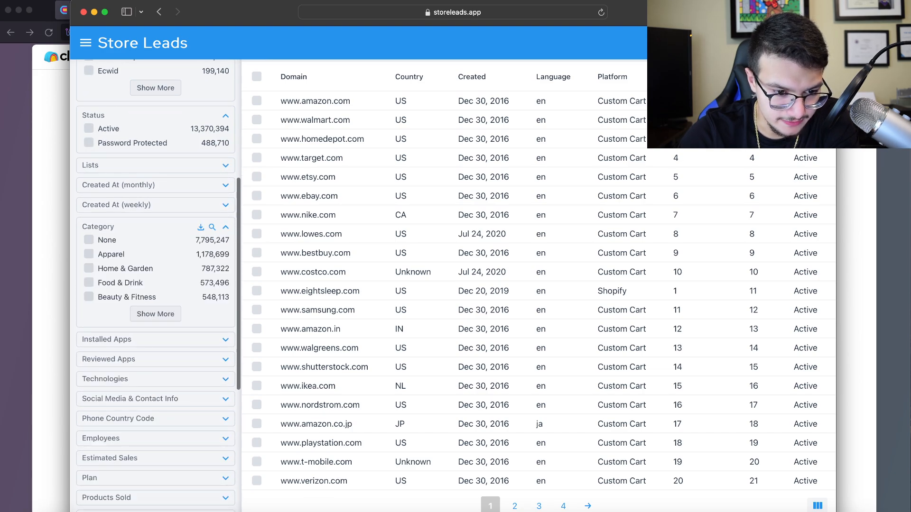
left_click(225, 227)
scroll(225, 227, "down", 2)
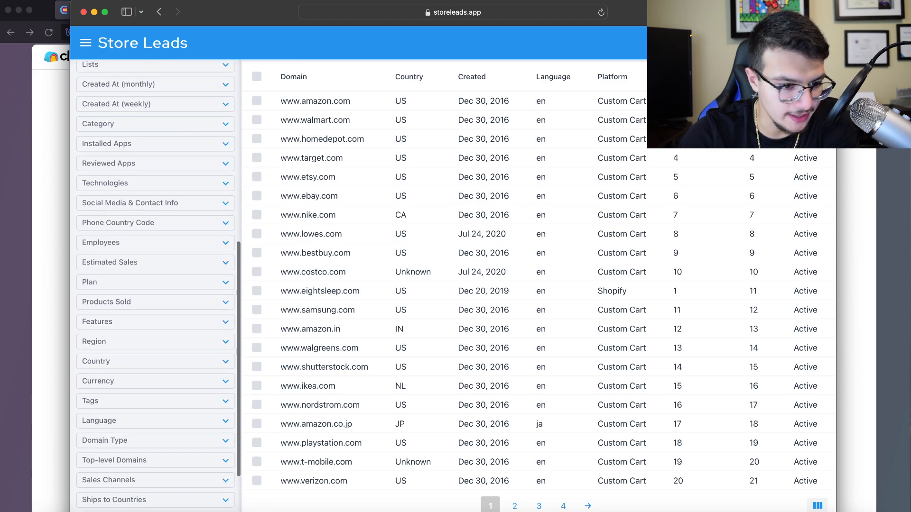
scroll(155, 285, "down", 1)
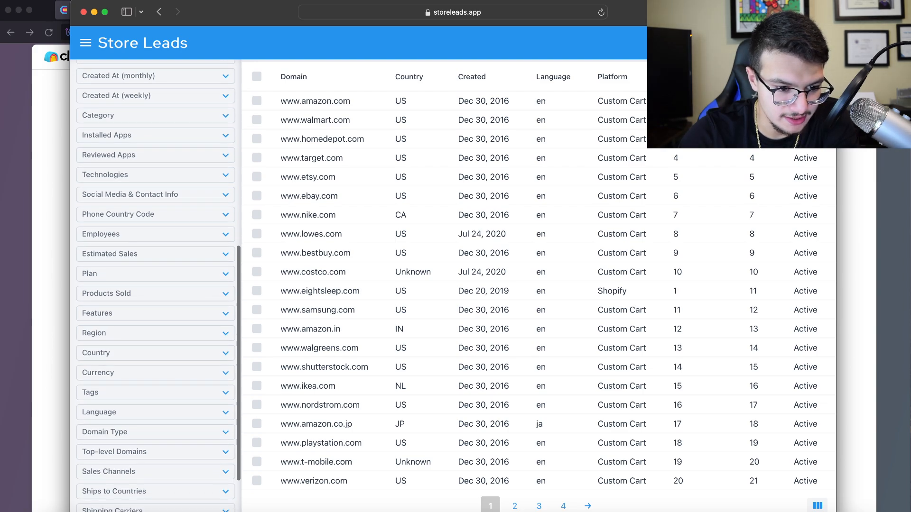
scroll(155, 285, "down", 3)
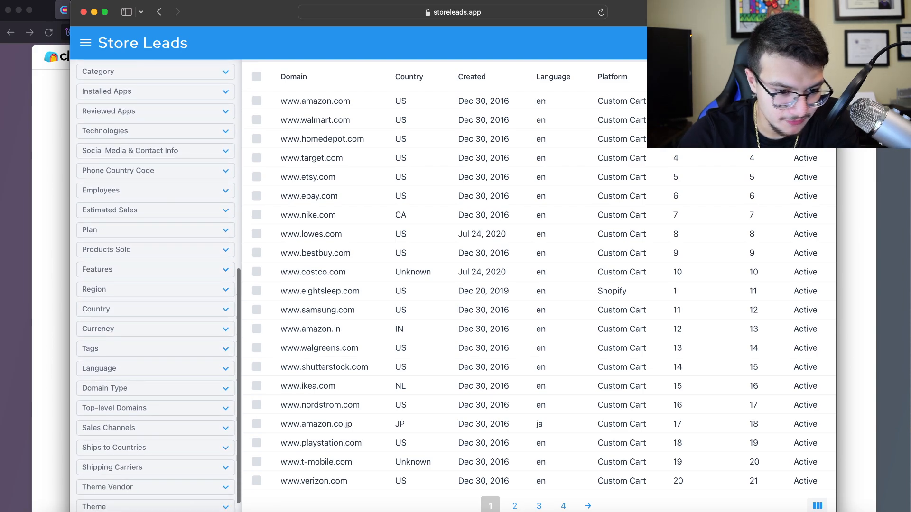
scroll(156, 284, "down", 2)
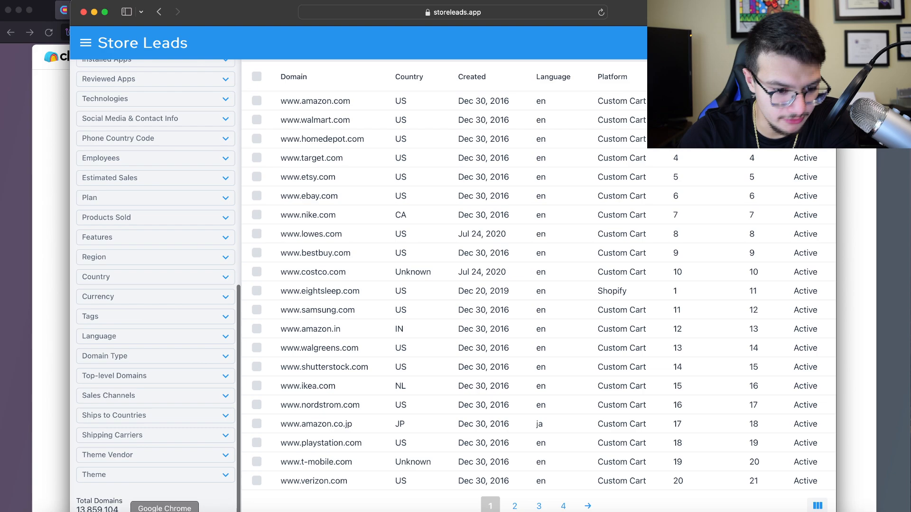
scroll(155, 285, "up", 15)
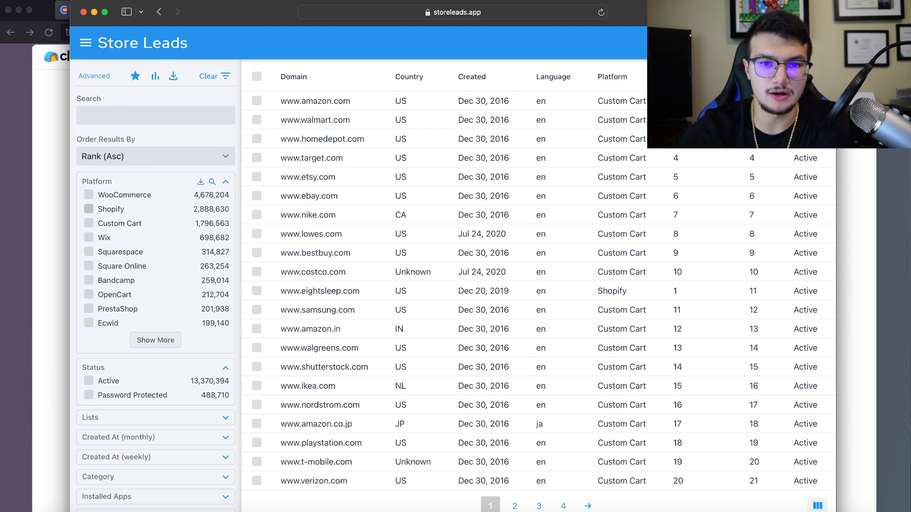
Filter the stores to the Shopify platform and the Home & Garden category
left_click(89, 209)
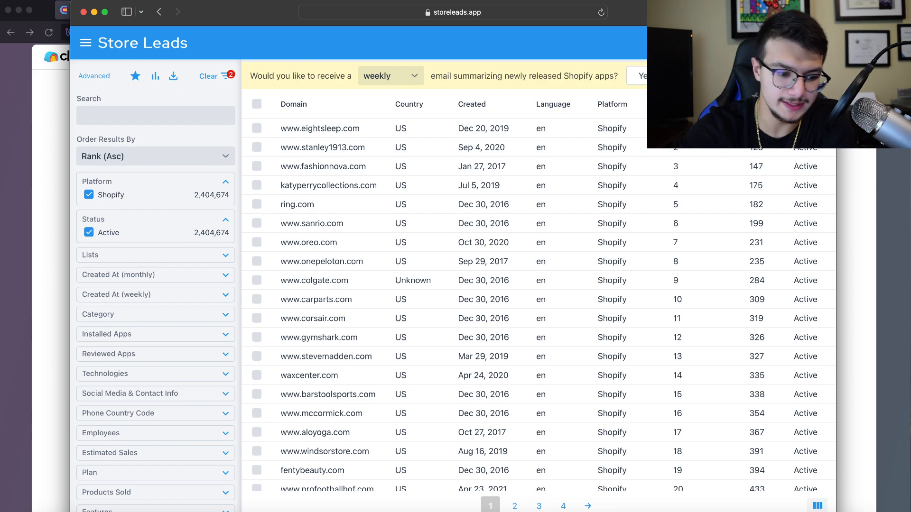
scroll(156, 284, "down", 2)
left_click(128, 270)
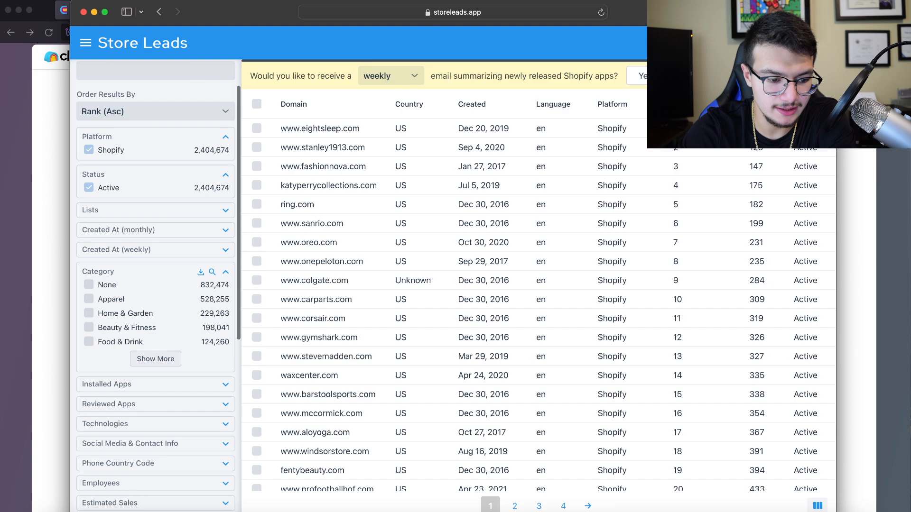
scroll(128, 269, "down", 2)
left_click(155, 314)
scroll(156, 284, "down", 2)
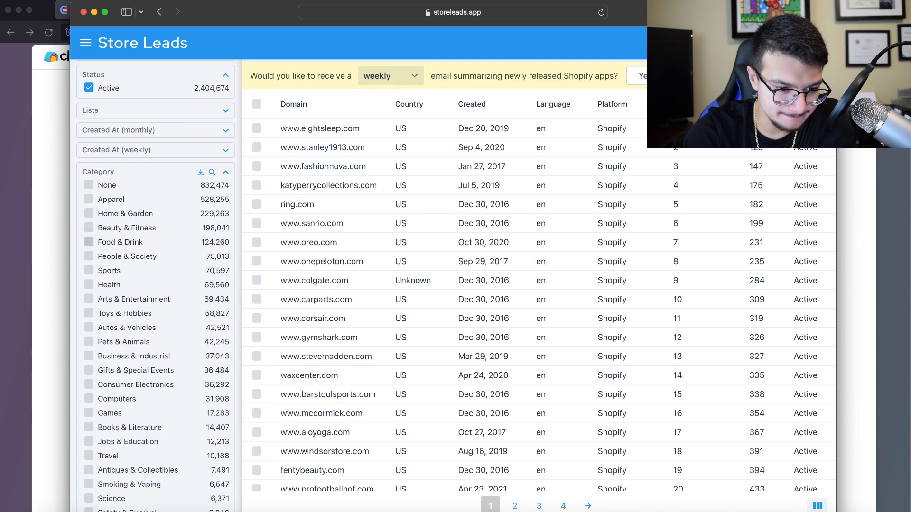
scroll(89, 309, "down", 1)
scroll(88, 309, "down", 2)
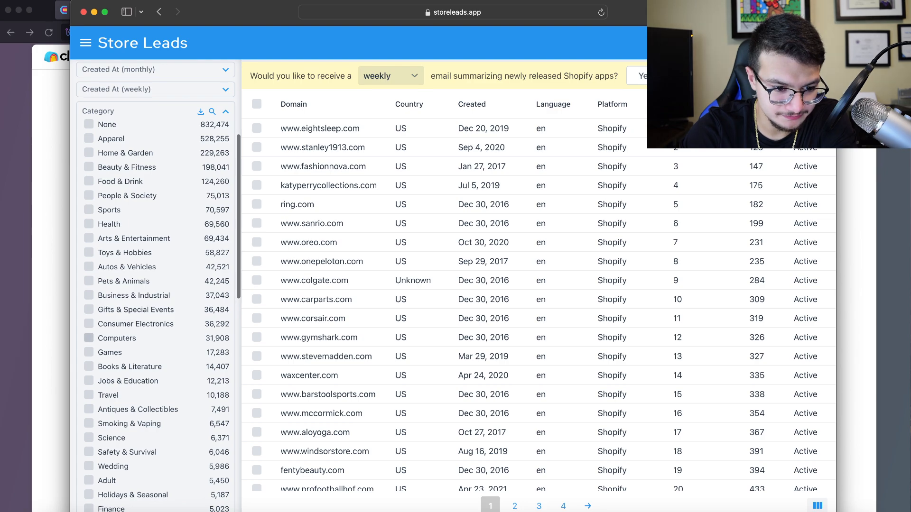
scroll(88, 381, "down", 1)
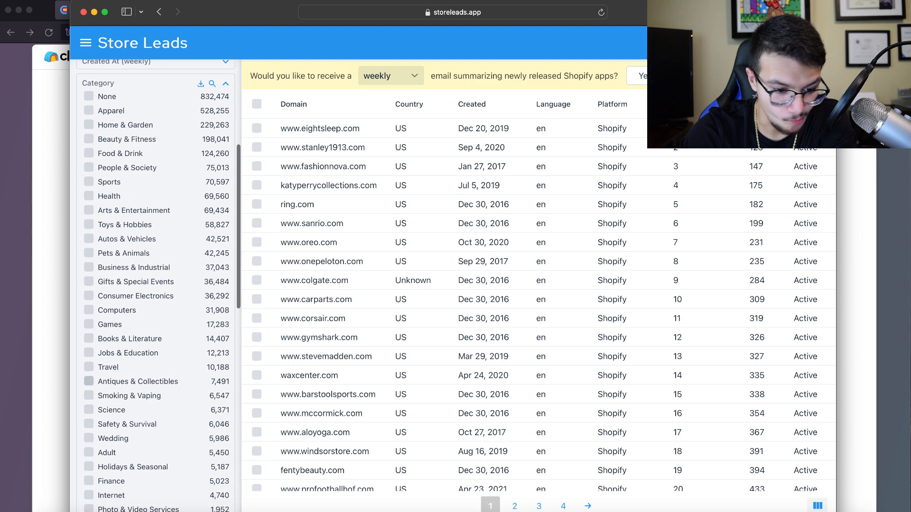
scroll(89, 381, "up", 3)
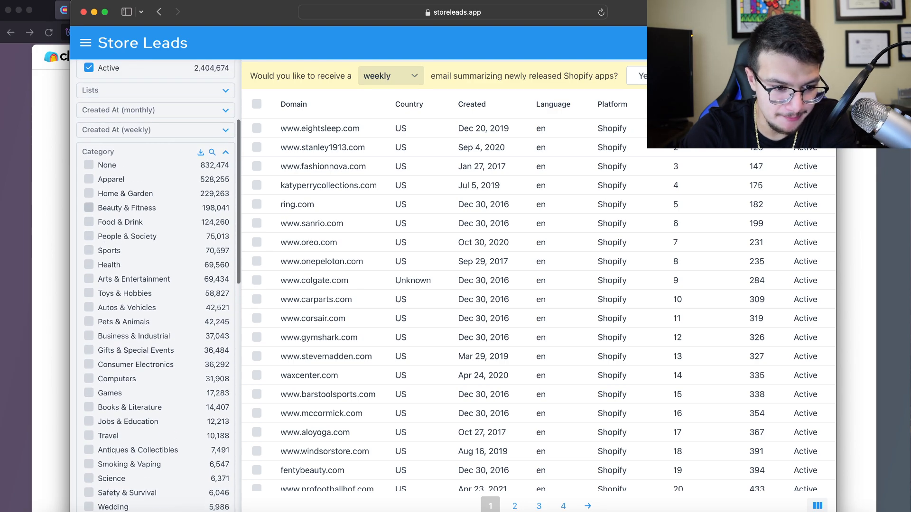
left_click(89, 194)
Narrow Home & Garden to the Gardening & Landscaping and Yard & Patio subcategories
scroll(102, 309, "down", 2)
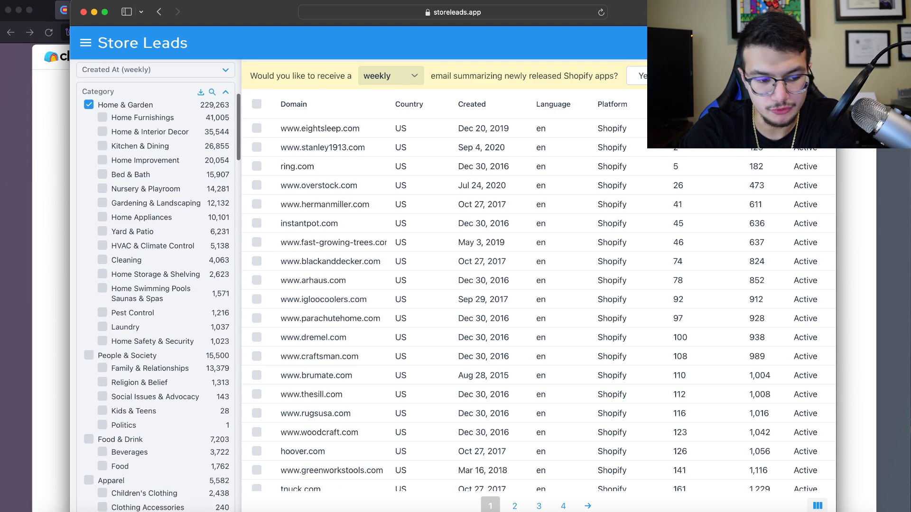
scroll(103, 309, "up", 1)
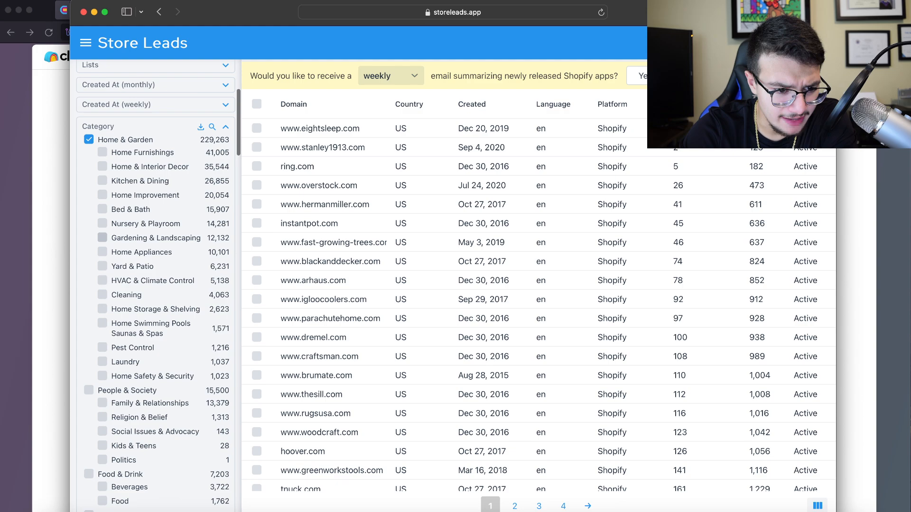
left_click(102, 237)
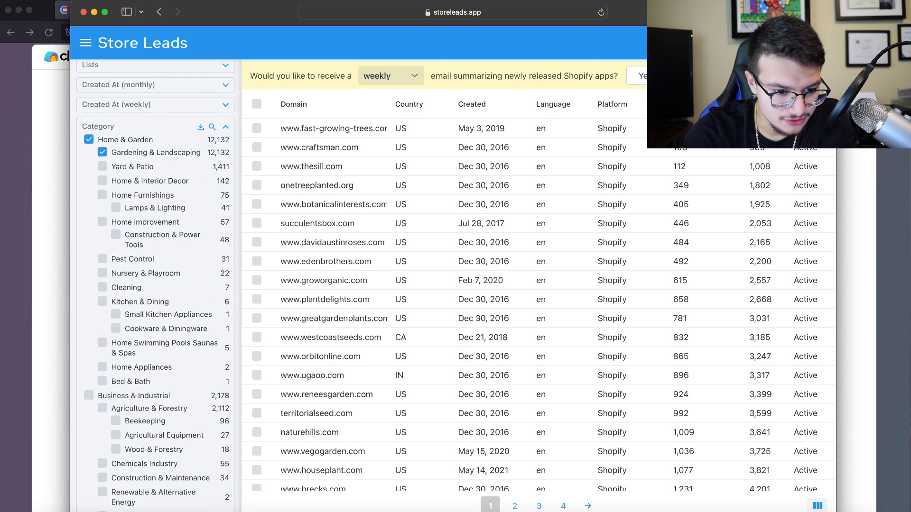
scroll(102, 273, "down", 1)
scroll(103, 273, "up", 1)
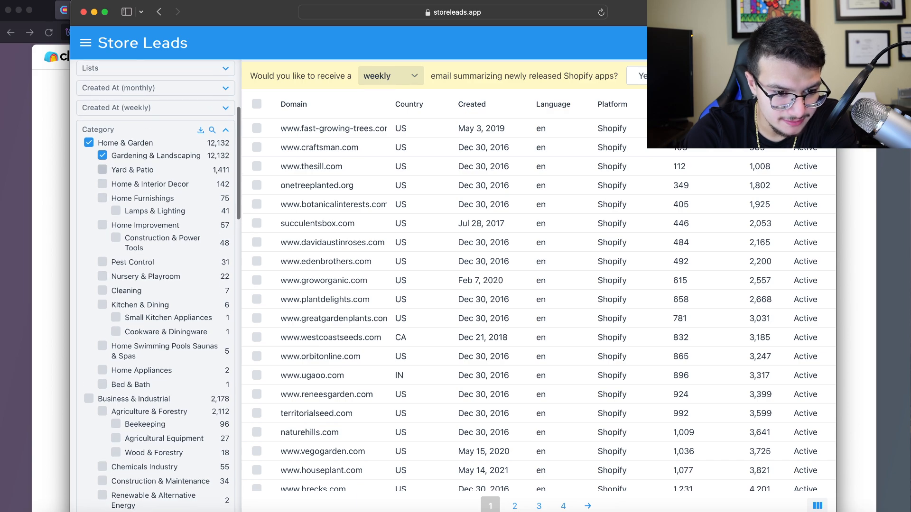
left_click(103, 170)
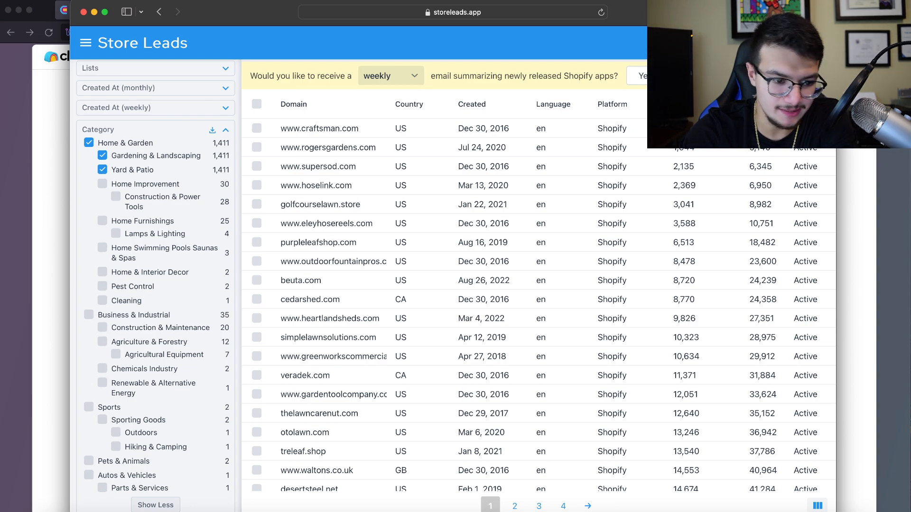
Open the CSV Export settings for the 1,411 filtered stores
scroll(155, 285, "down", 2)
scroll(156, 285, "up", 4)
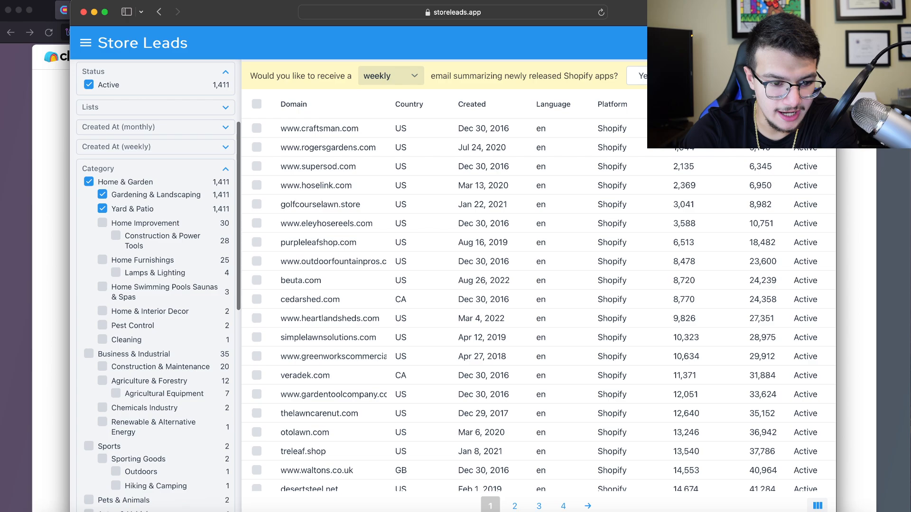
scroll(538, 303, "down", 4)
scroll(539, 303, "up", 4)
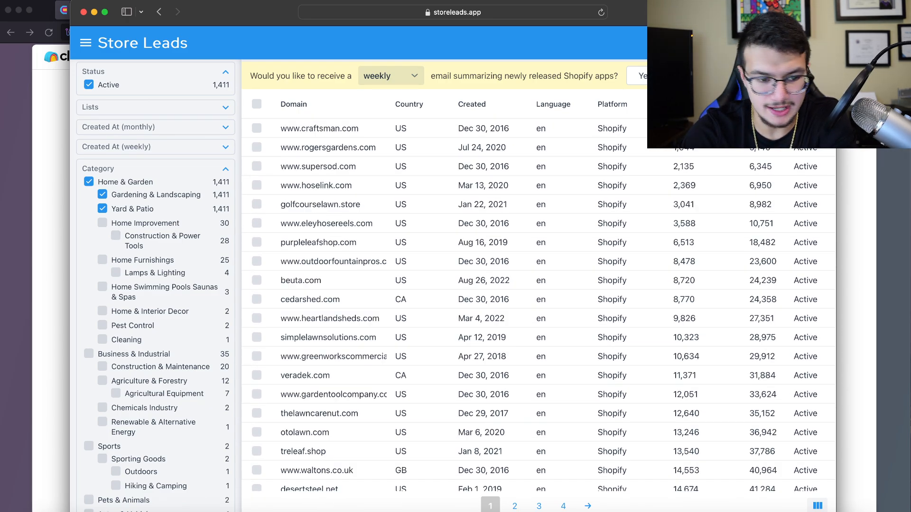
left_click(778, 42)
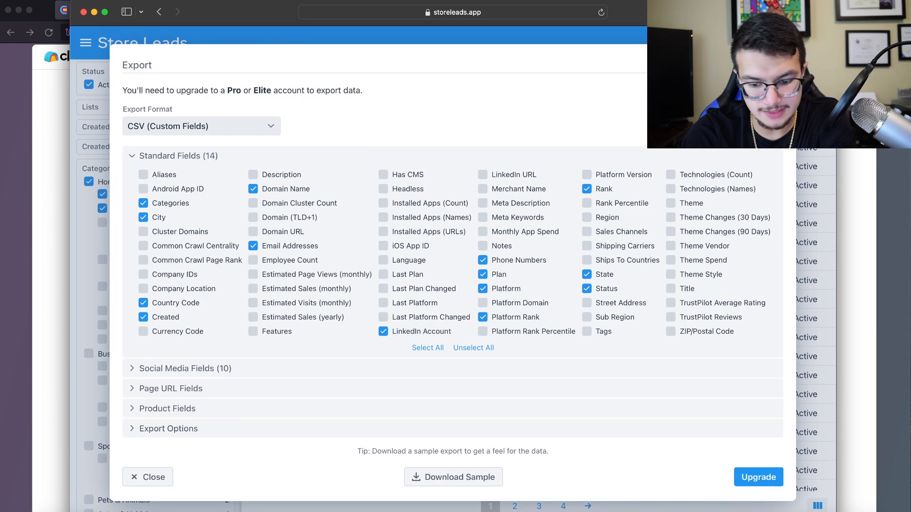
Review the Store Leads paid plans ($75 to $950/month), then switch to Discord
left_click(759, 477)
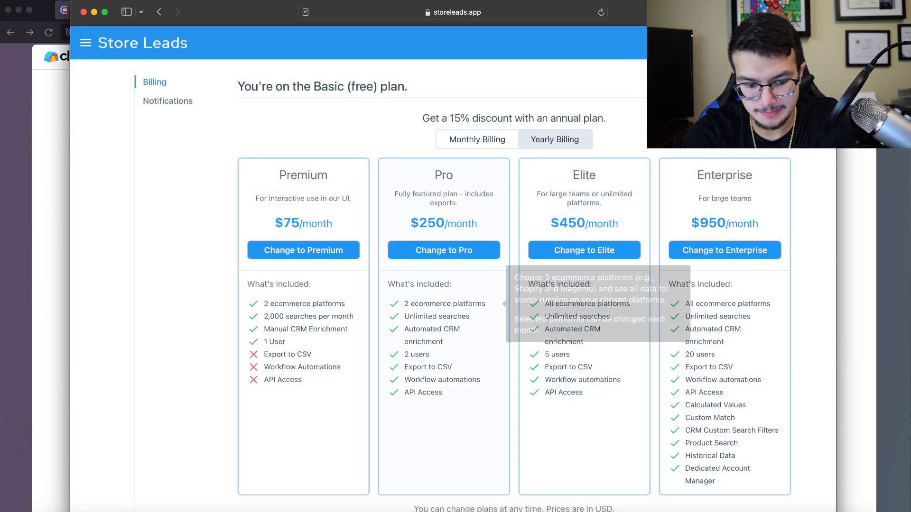
left_click_drag(264, 316, 353, 316)
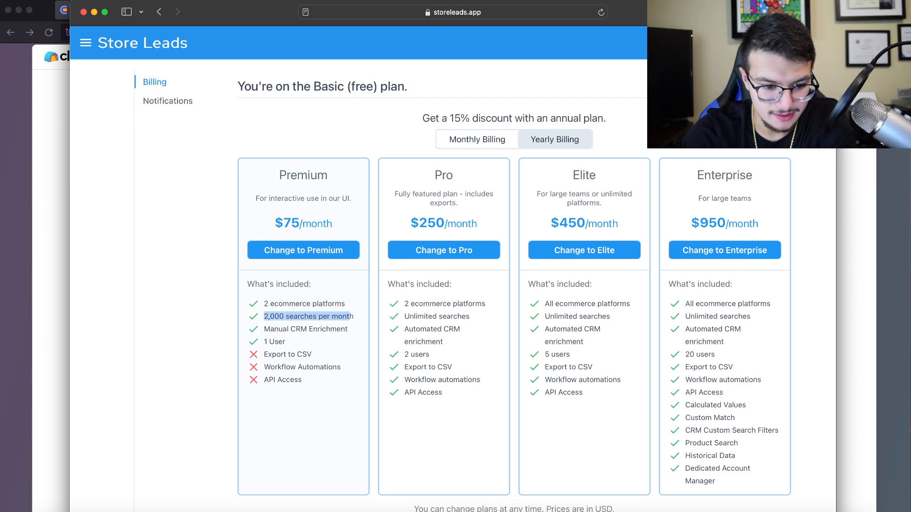
left_click(350, 330)
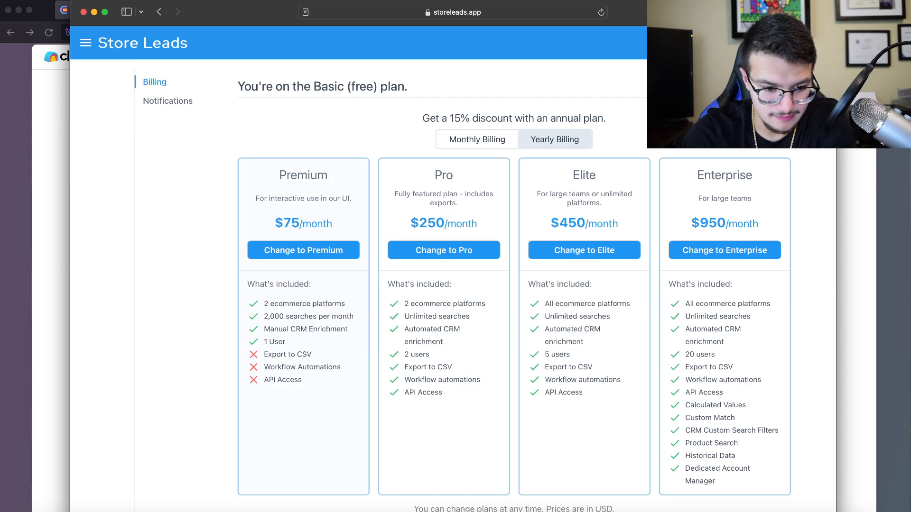
scroll(444, 370, "down", 1)
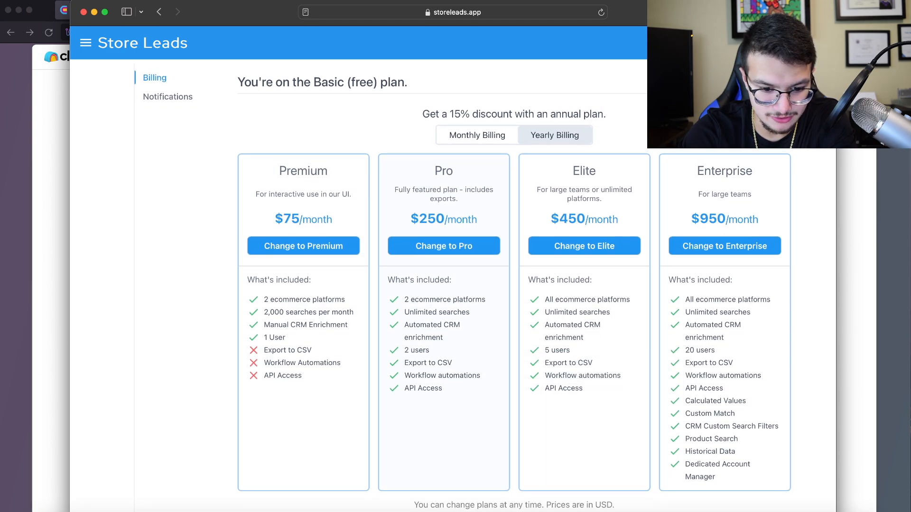
scroll(641, 375, "down", 8)
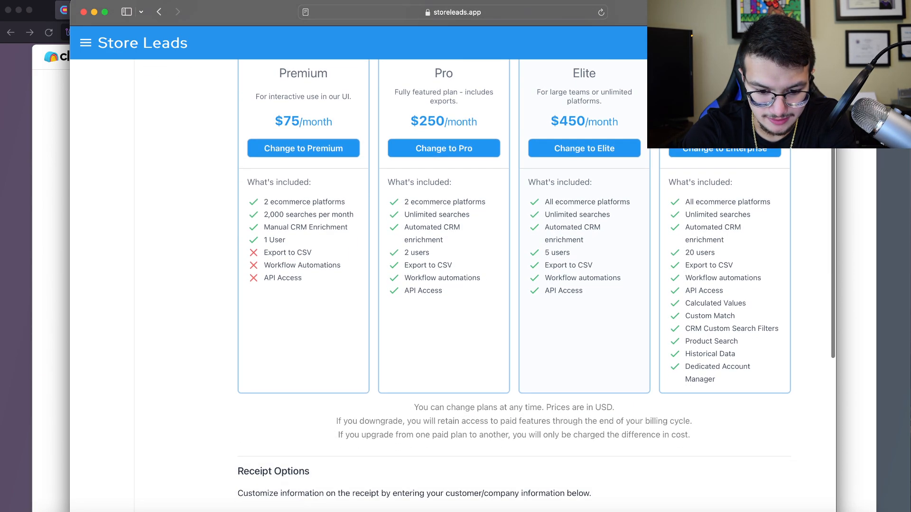
scroll(444, 341, "up", 10)
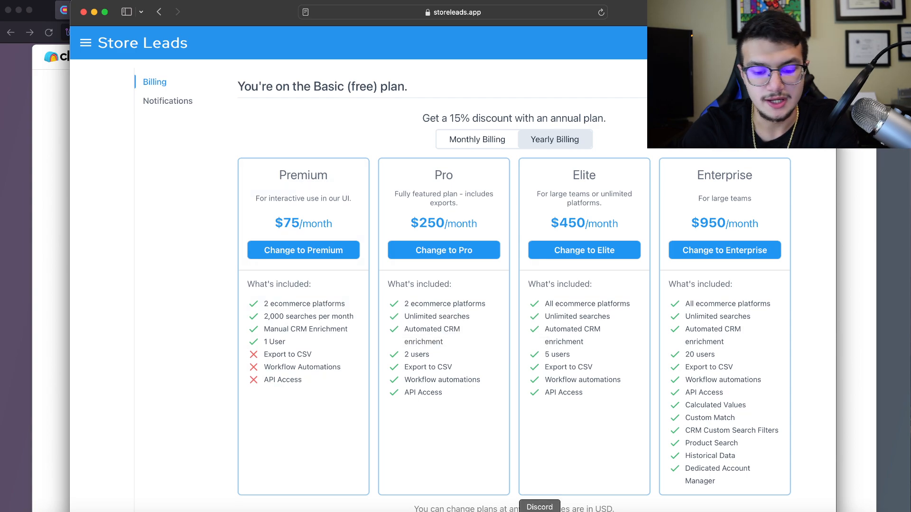
left_click(539, 510)
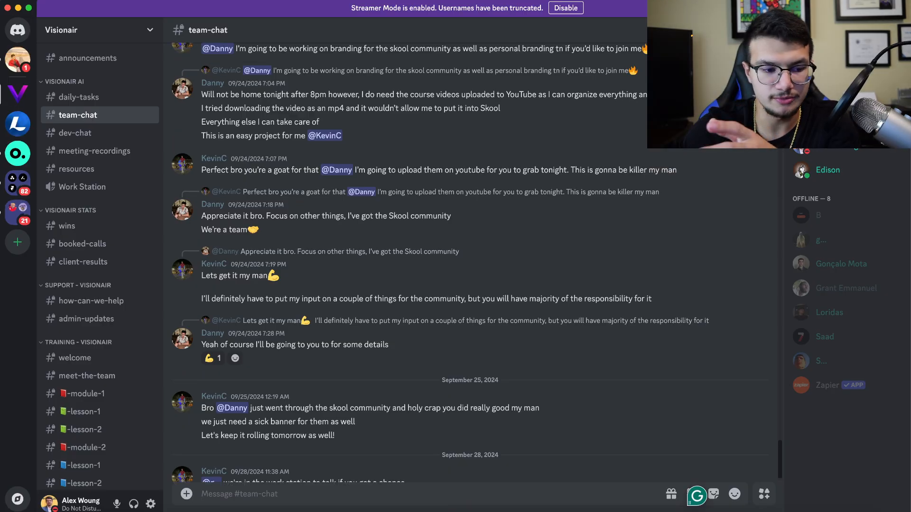
Go to the Lead Academy server's pro-chat channel
scroll(94, 169, "down", 1)
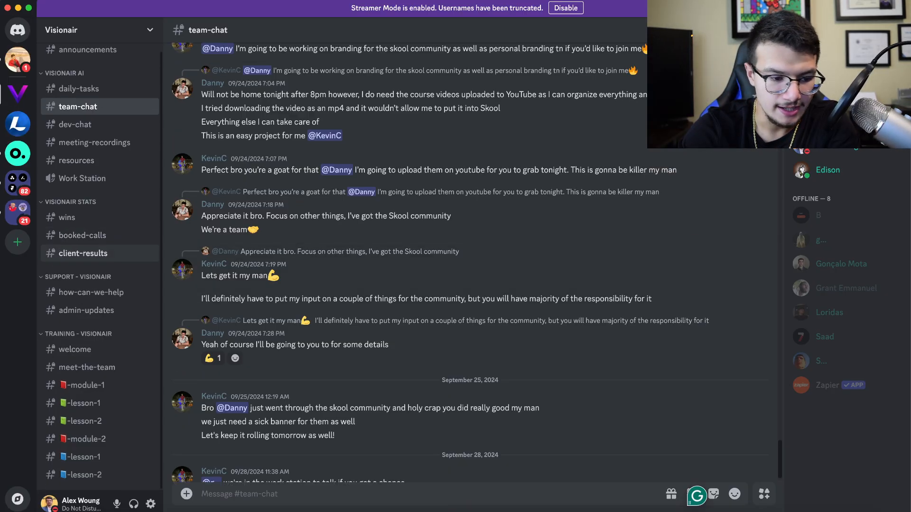
left_click(18, 124)
scroll(95, 253, "down", 3)
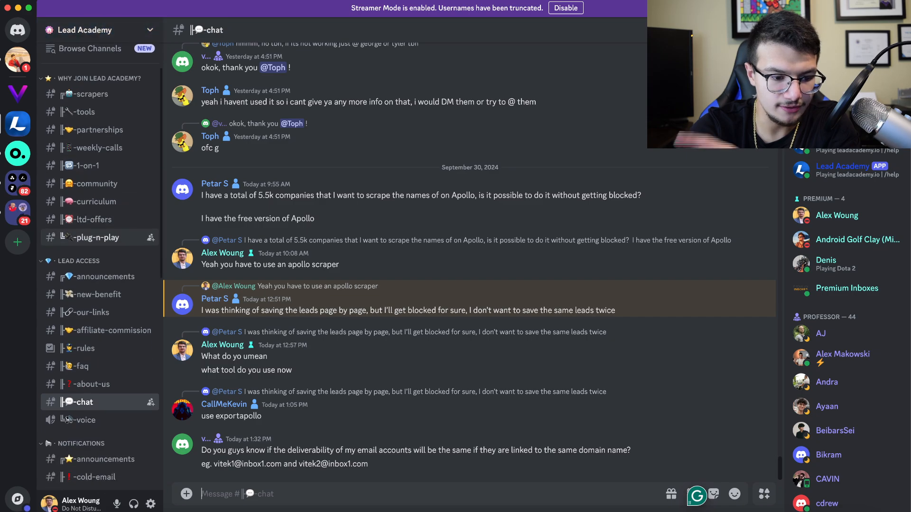
scroll(95, 246, "down", 5)
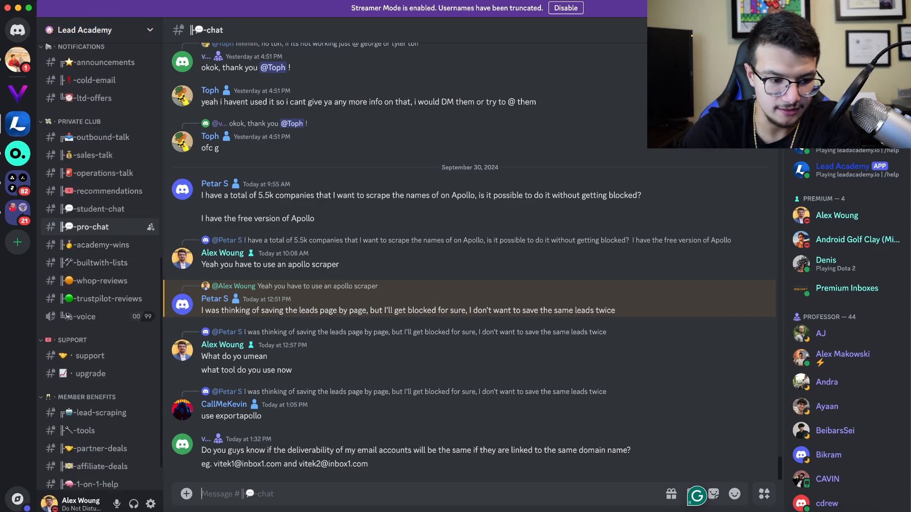
left_click(95, 227)
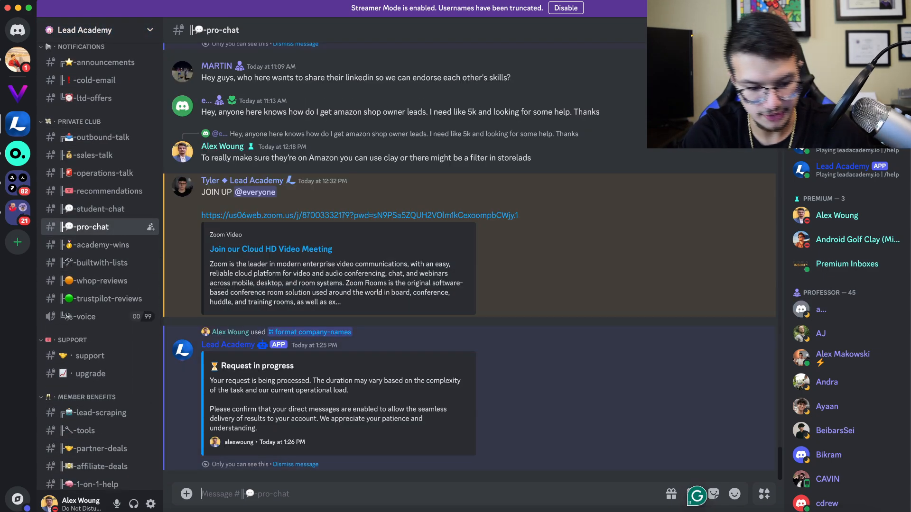
Start /export storeleads with platform Shopify and category Home & Garden
type("/export")
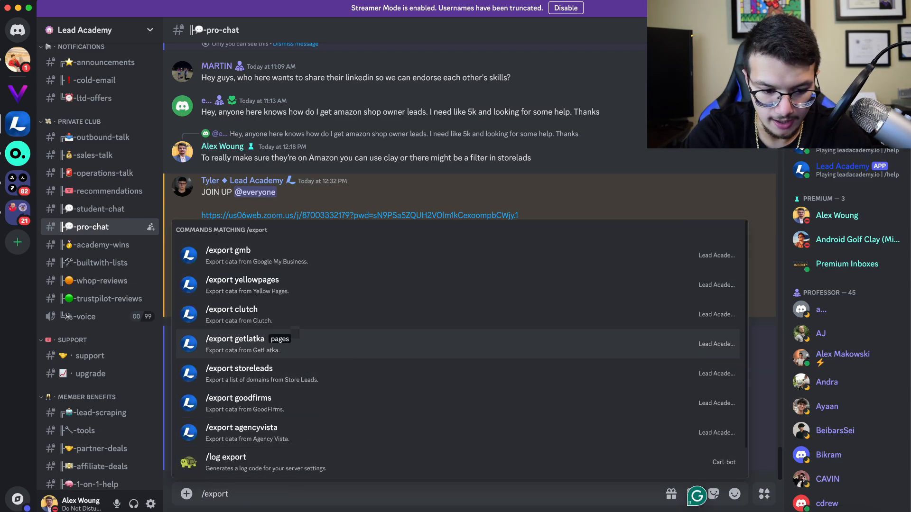
key("Down")
key("Return")
key("Down")
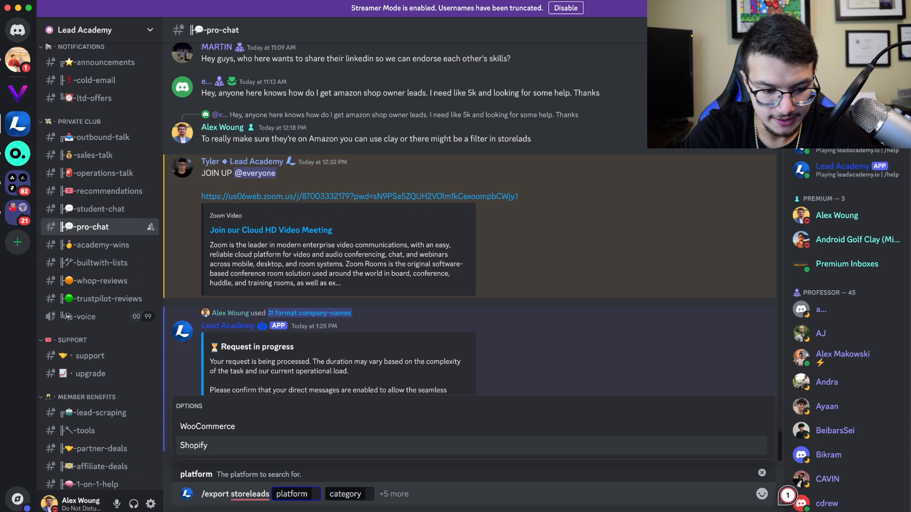
key("Return")
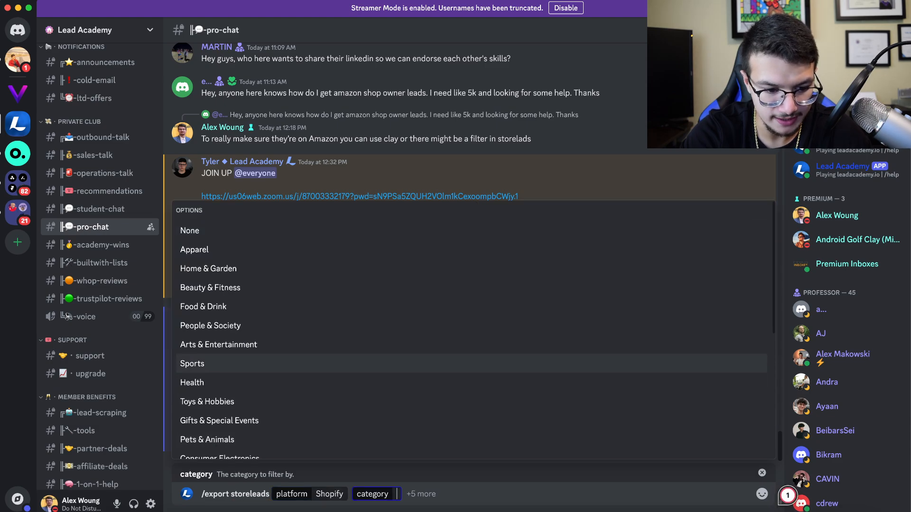
scroll(471, 332, "down", 1)
key("Up")
key("Return")
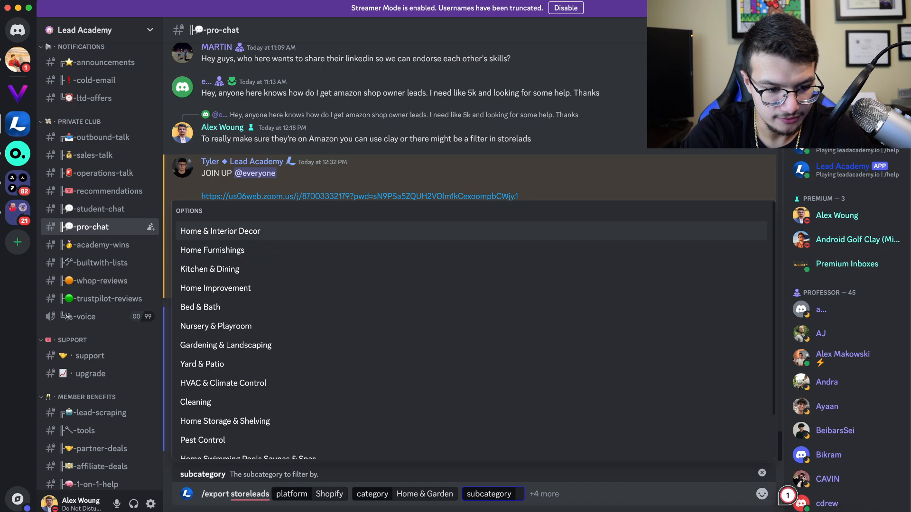
Set the export subcategory to Gardening & Landscaping, leaving subsubcategory empty
scroll(471, 365, "down", 1)
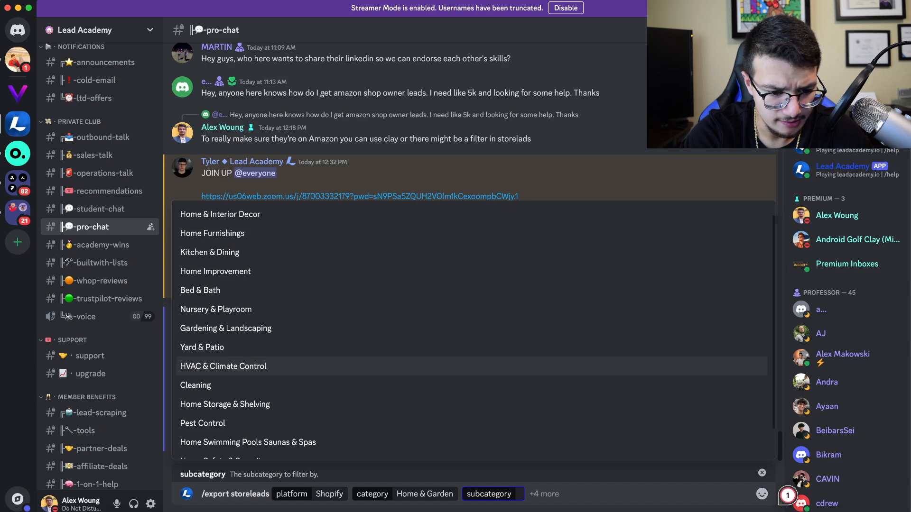
scroll(471, 364, "up", 1)
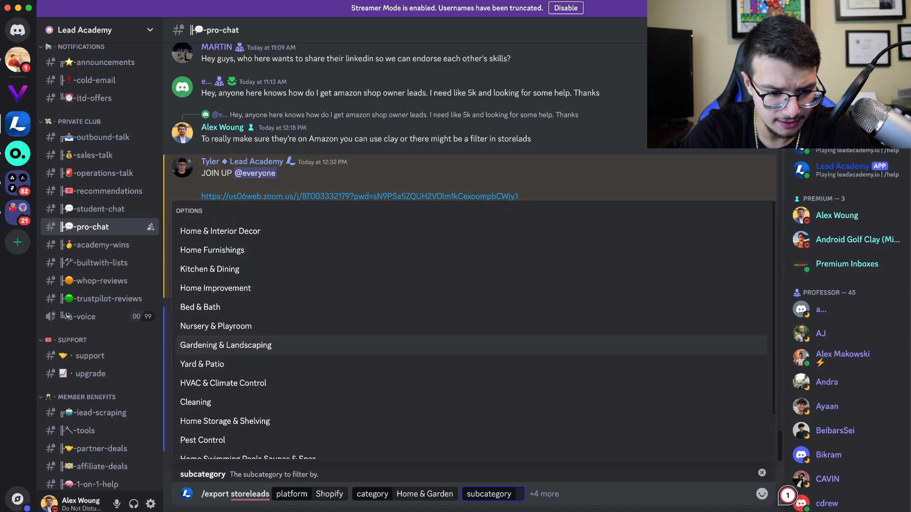
left_click(225, 345)
left_click(209, 389)
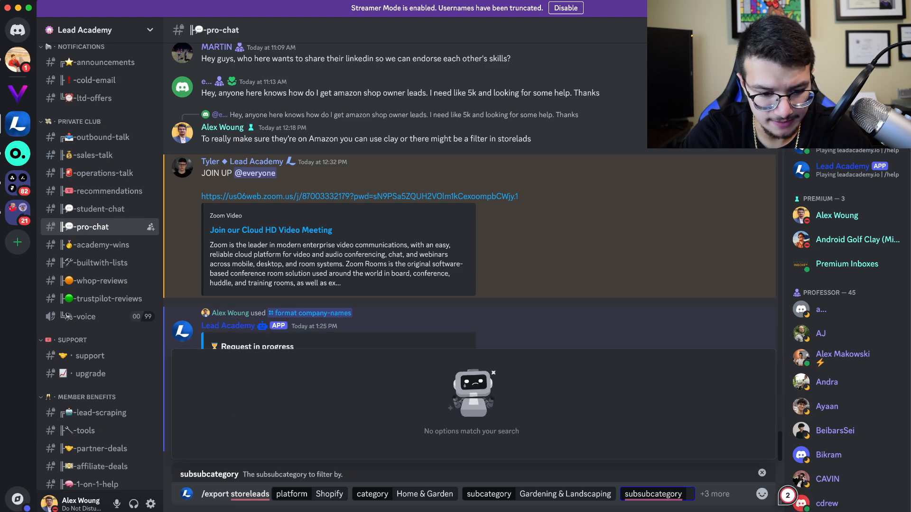
key("BackSpace")
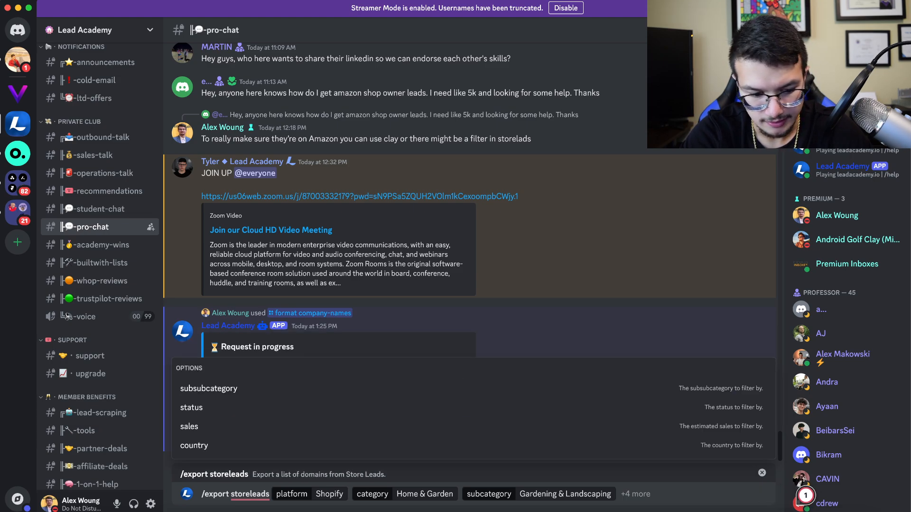
left_click(209, 388)
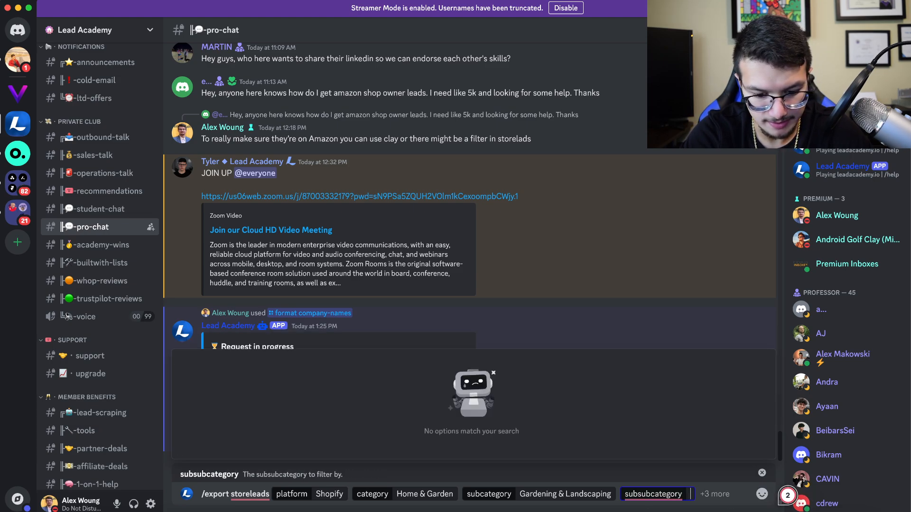
key("BackSpace")
Add status Active to the export command and send the request
key("Up")
key("Up")
key("Up")
key("Up")
key("Return")
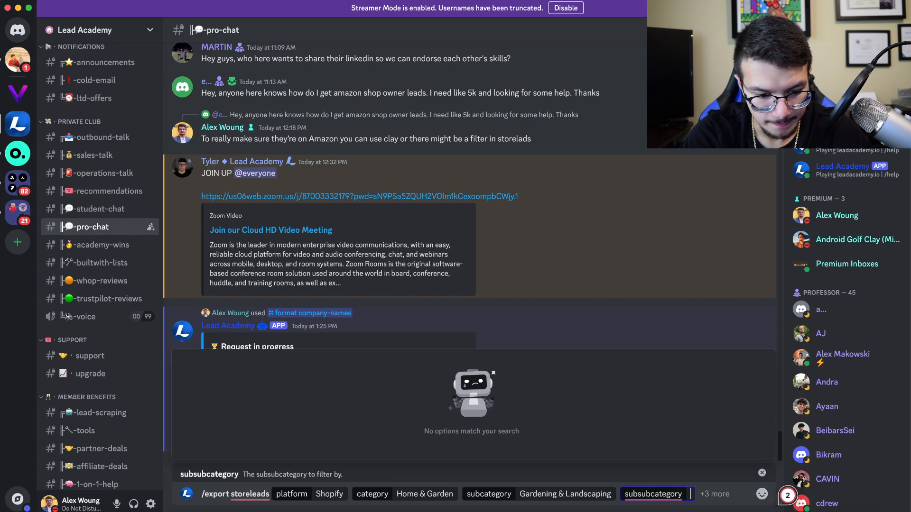
key("BackSpace")
key("Up")
key("Up")
key("Return")
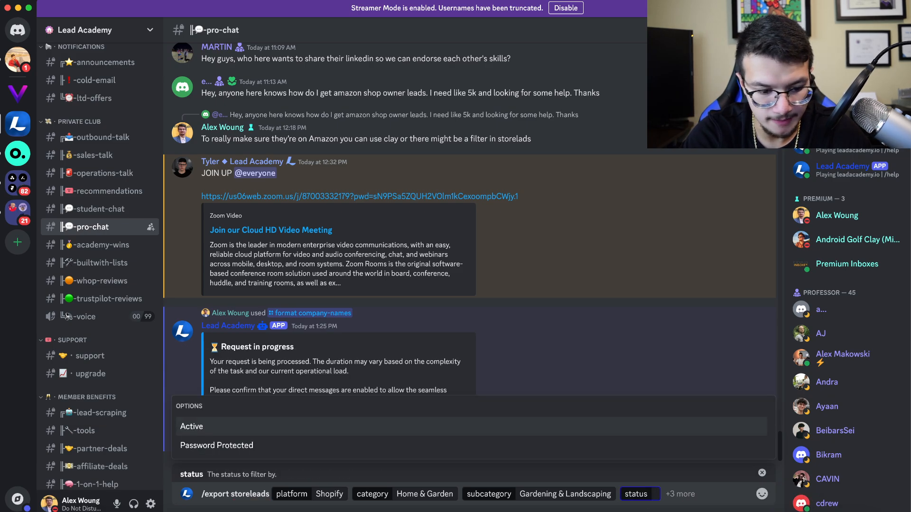
key("Return")
key("Up")
key("Up")
key("Up")
key("Up")
key("Up")
key("Up")
key("Up")
key("Up")
key("Up")
key("Up")
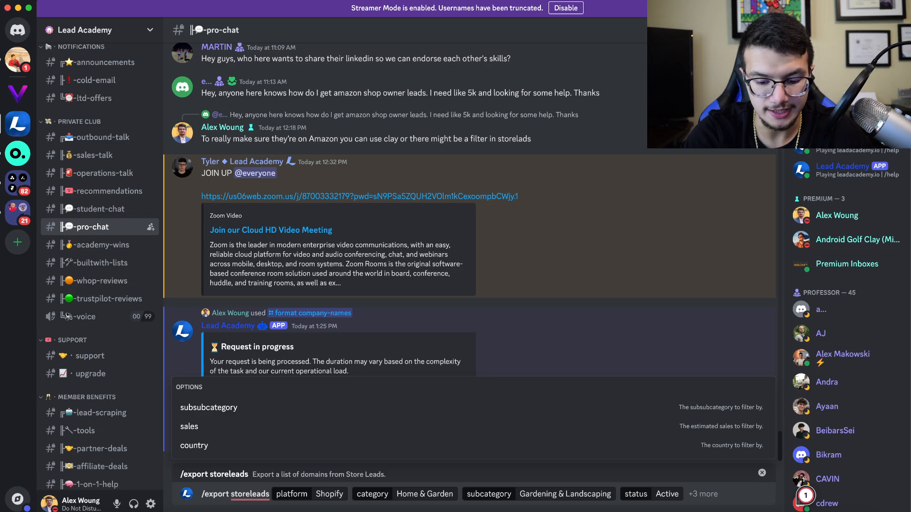
key("Return")
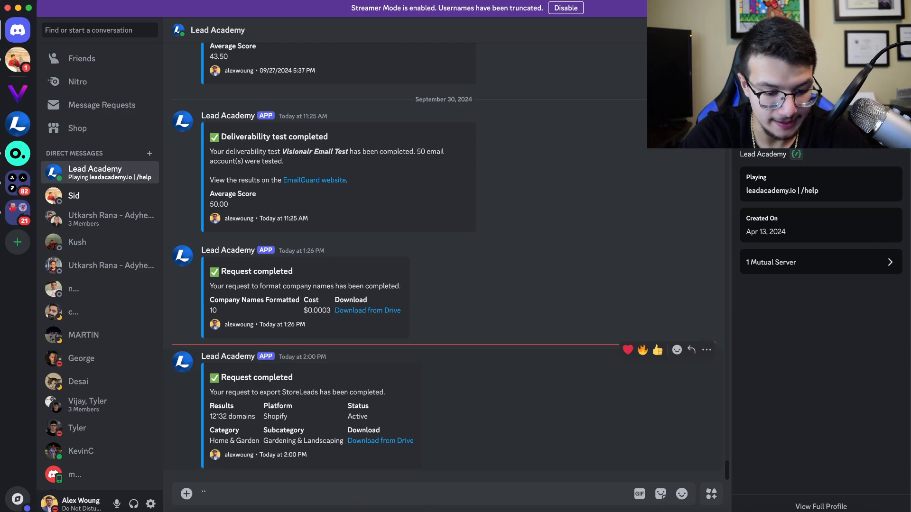
Copy the exported domain column from Drive into column A of a new blank spreadsheet
left_click(380, 441)
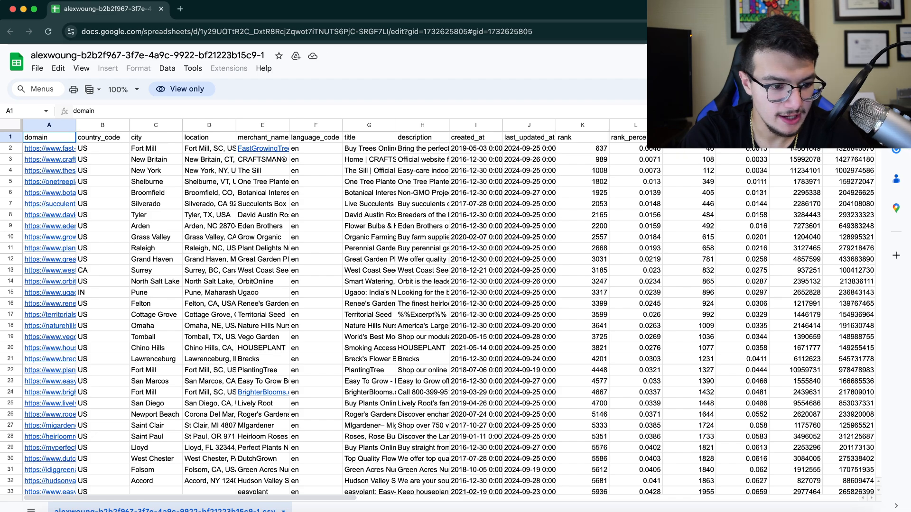
left_click(49, 125)
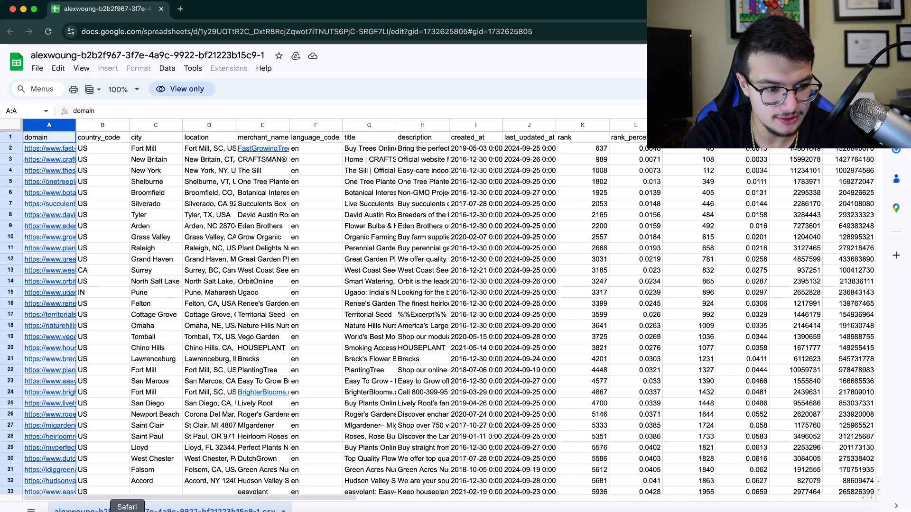
key("ctrl+t")
type("sheets")
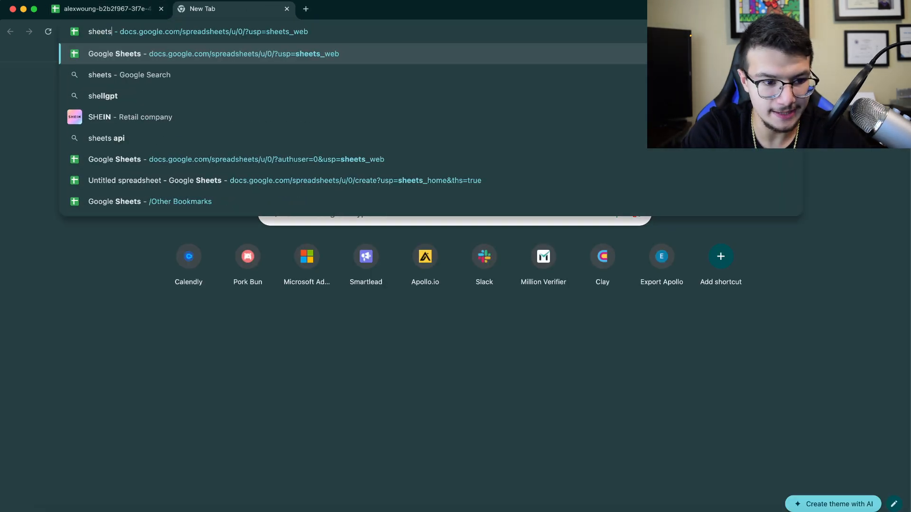
key("Return")
left_click(195, 144)
left_click(107, 9)
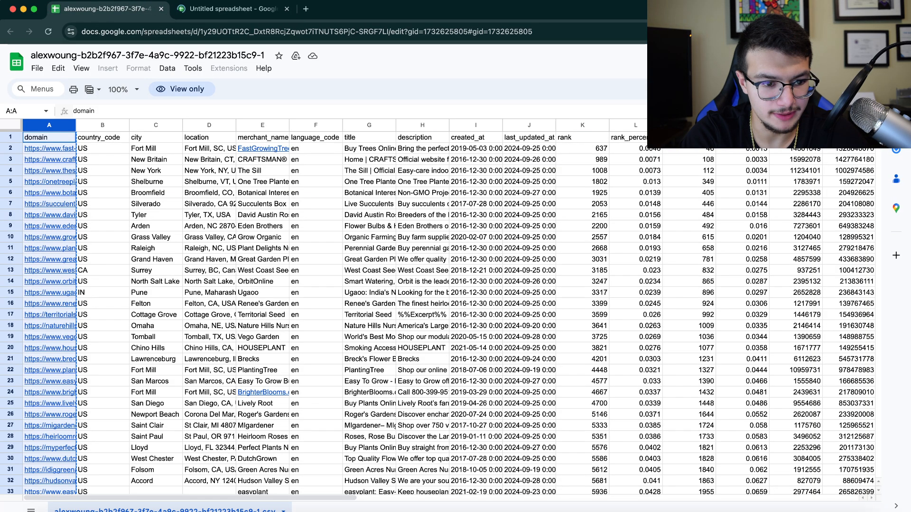
left_click(227, 9)
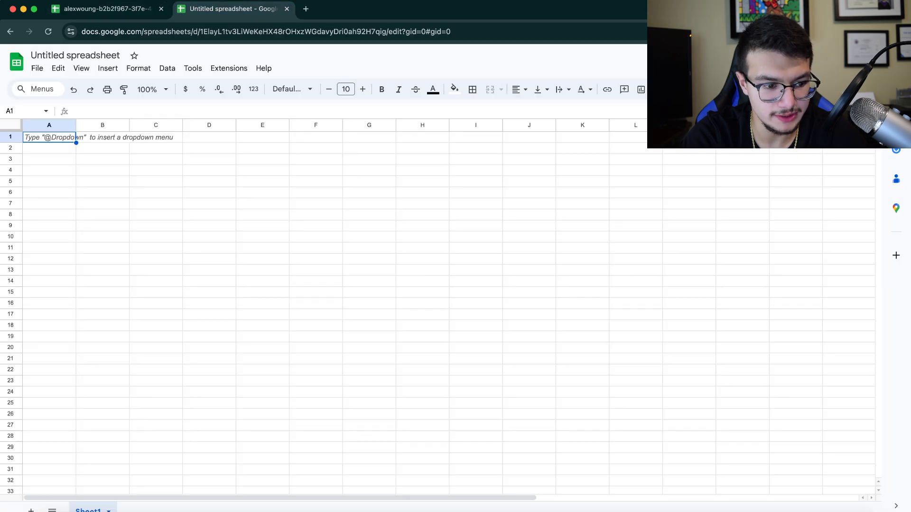
key("super+v")
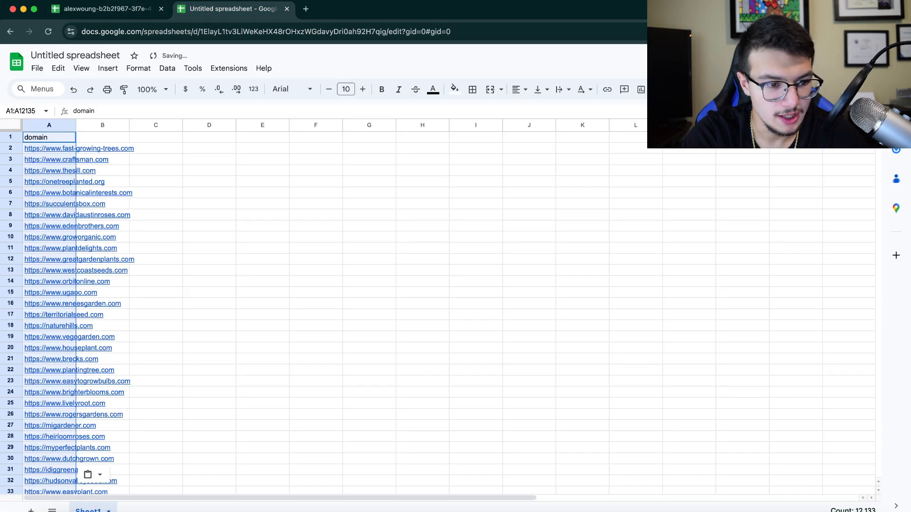
Filter column A with 'text does not contain myshopify' and copy the remaining domains to a new sheet
left_click(161, 9)
left_click(68, 125)
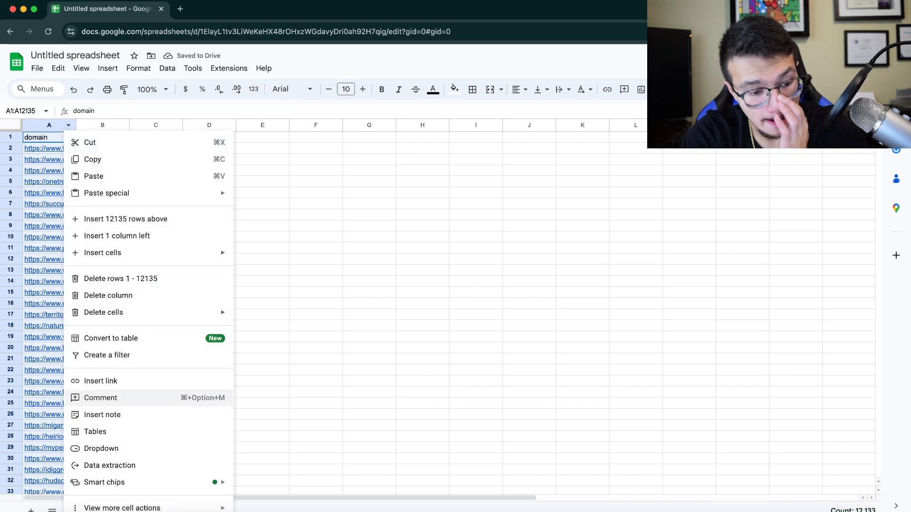
left_click(106, 355)
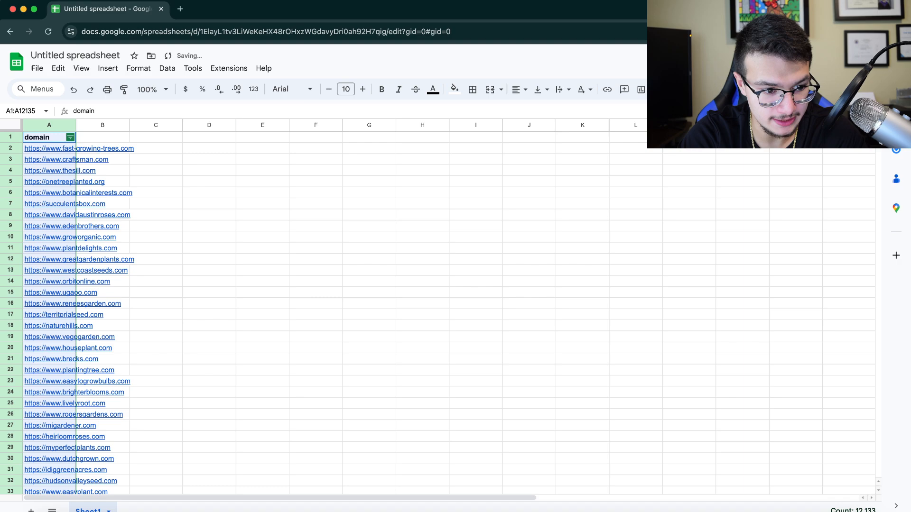
left_click(70, 137)
left_click(117, 234)
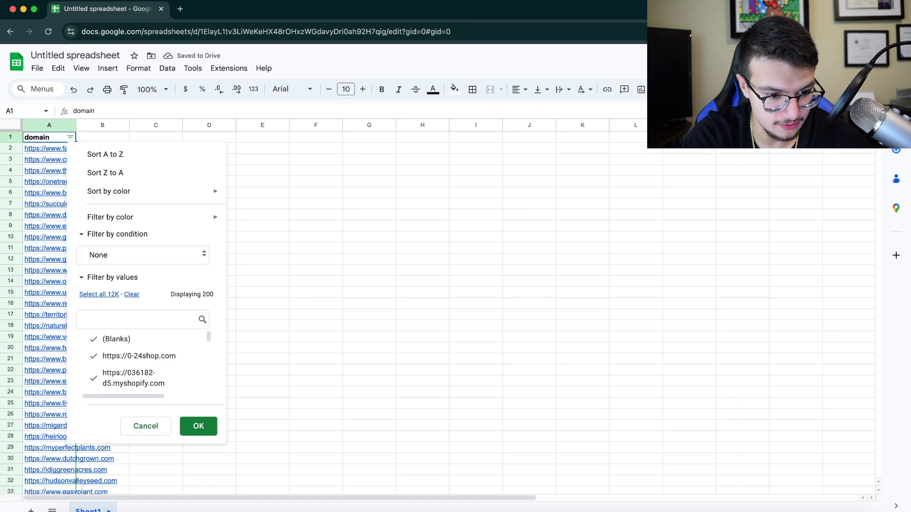
left_click(143, 253)
left_click(133, 337)
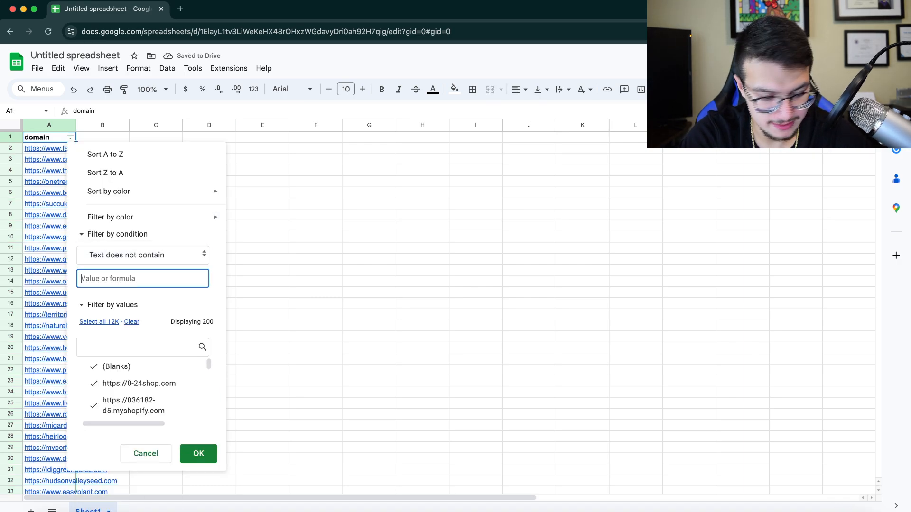
type("myso")
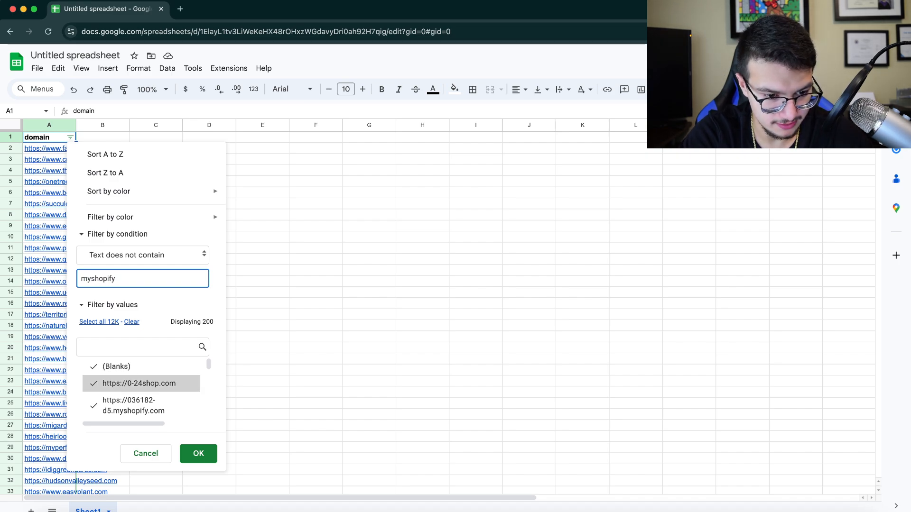
left_click(198, 453)
key("super+c")
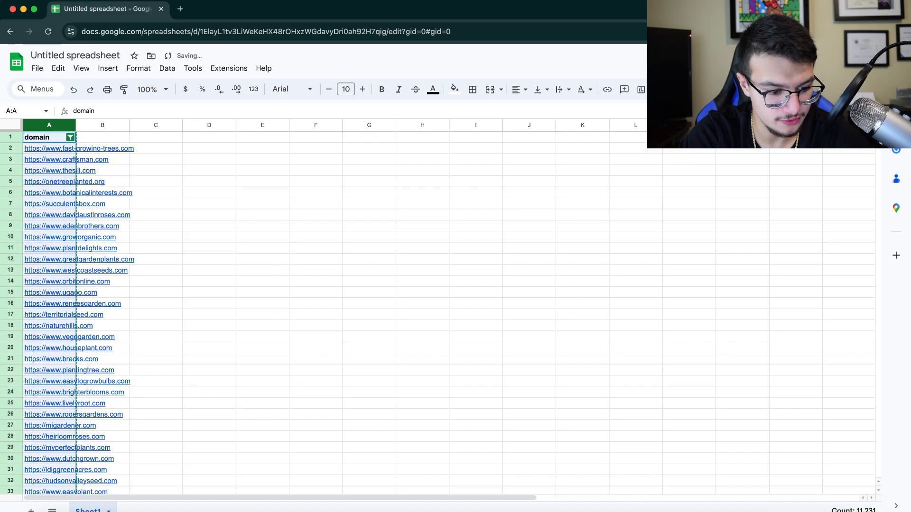
left_click(30, 511)
Paste the filtered domain list into Sheet2
key("super+v")
scroll(332, 313, "down", 13)
scroll(332, 313, "down", 20)
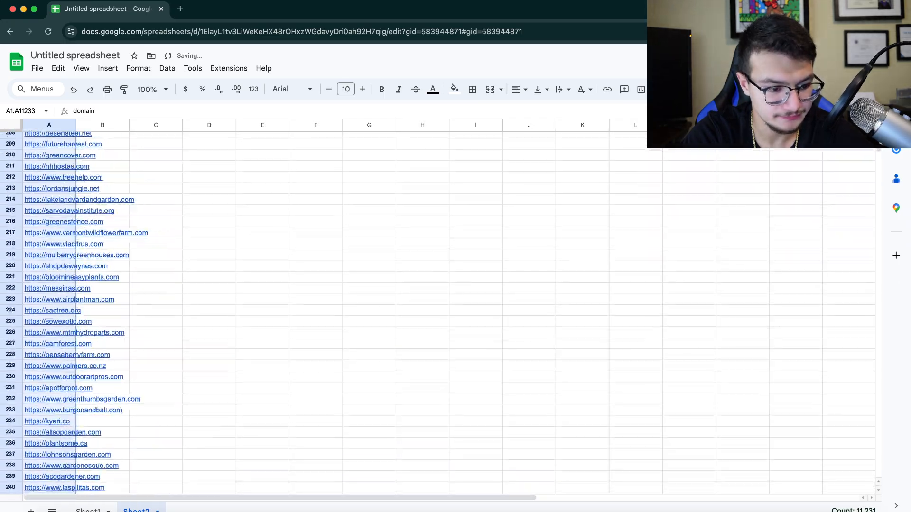
scroll(332, 313, "down", 20)
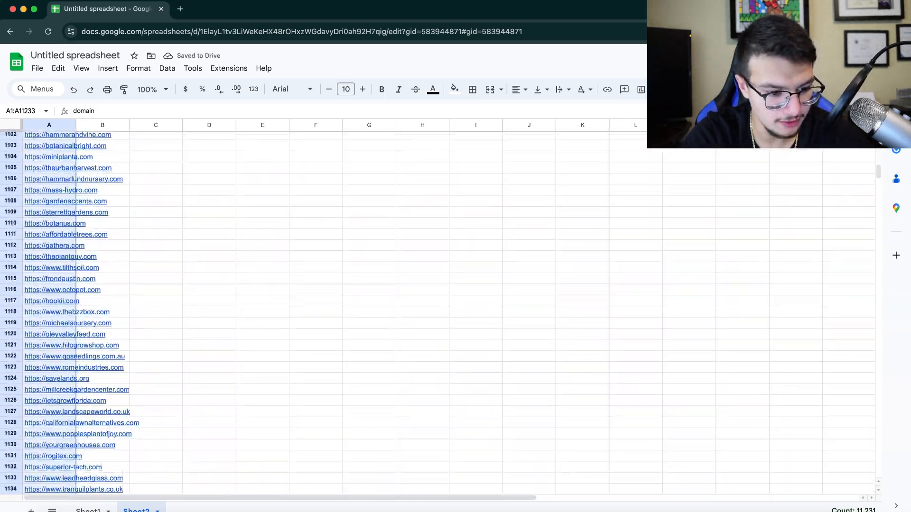
scroll(332, 313, "down", 20)
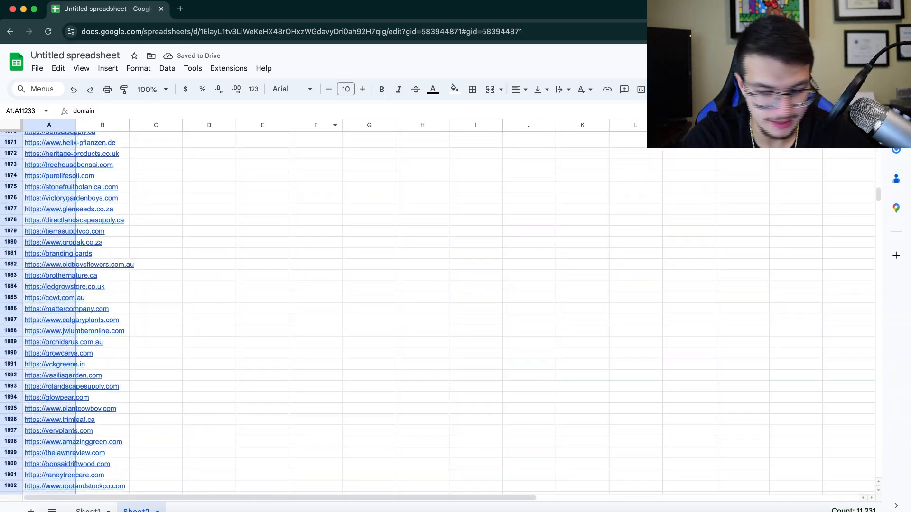
left_click_drag(877, 194, 878, 139)
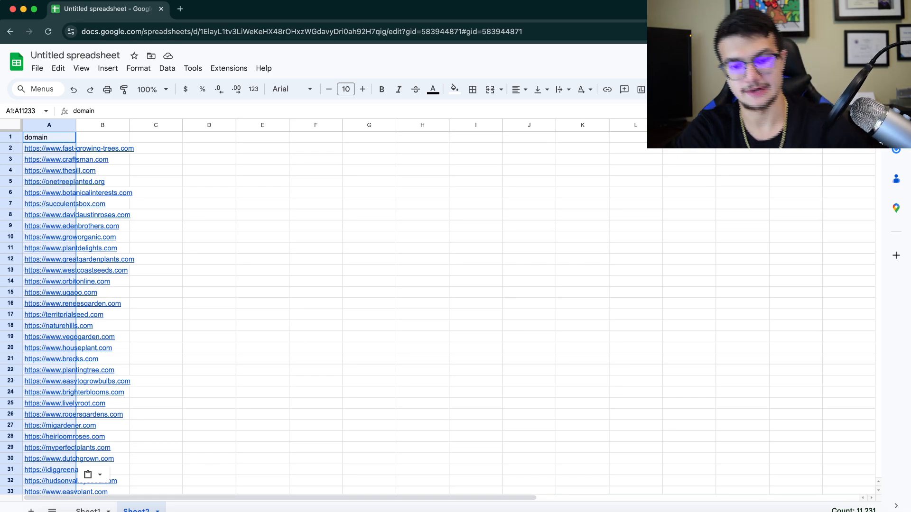
left_click(441, 260)
Copy the first 149 domains (A2:A150) into column G starting at G1
left_click(76, 149)
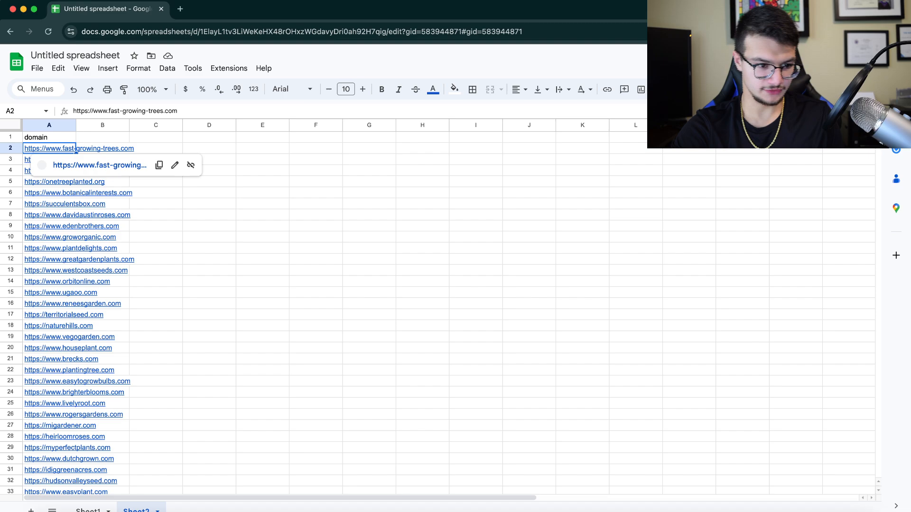
left_click(22, 111)
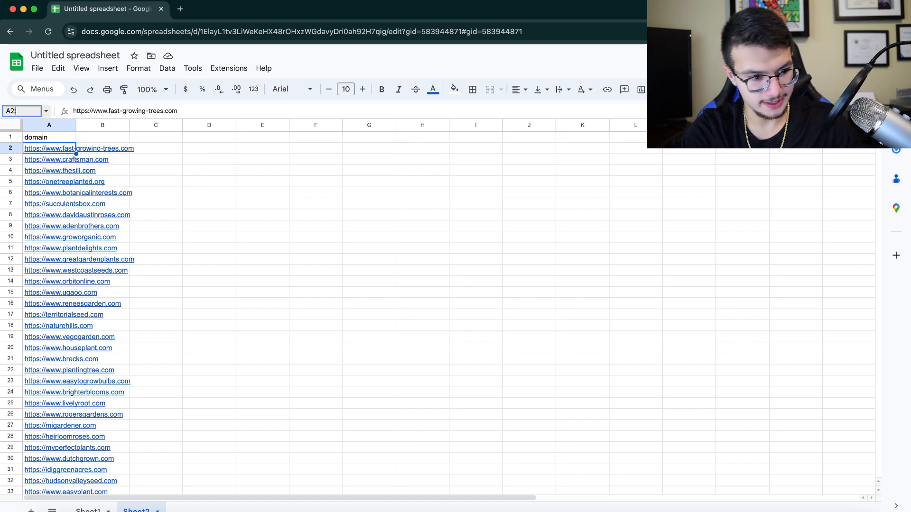
type(":A")
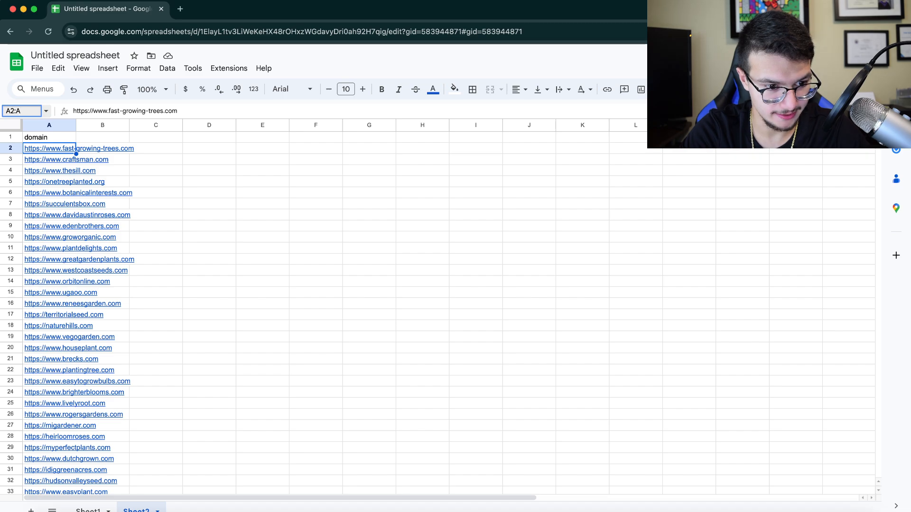
type("150")
key("Return")
key("ctrl+c")
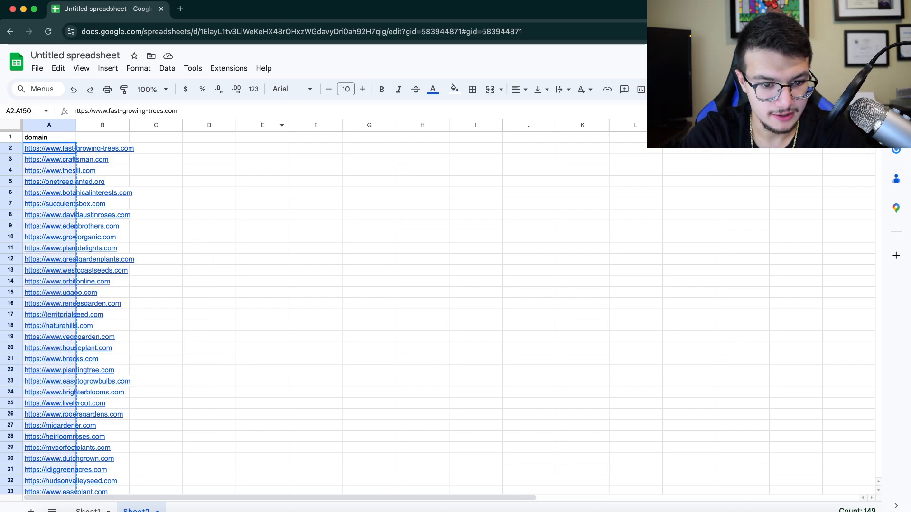
left_click(369, 138)
key("super+v")
left_click(476, 171)
scroll(475, 170, "right", 1)
scroll(449, 313, "left", 1)
scroll(448, 313, "down", 20)
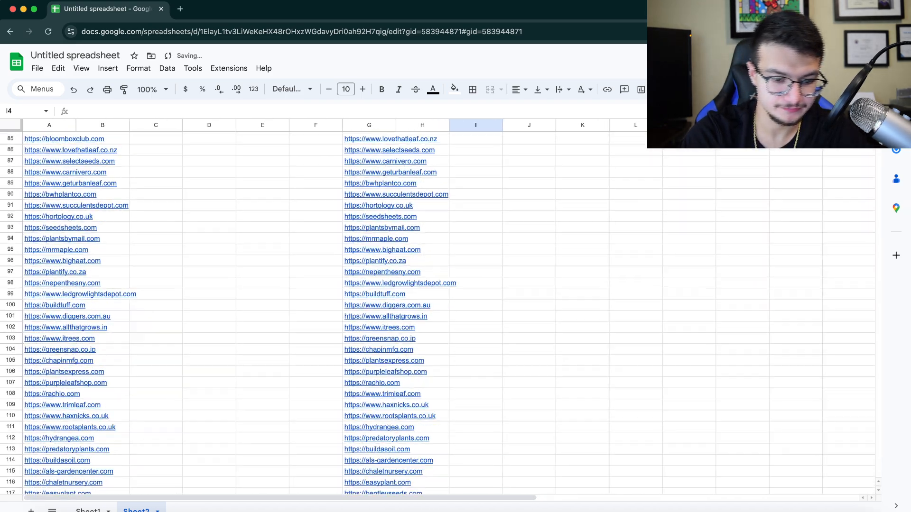
scroll(449, 313, "up", 20)
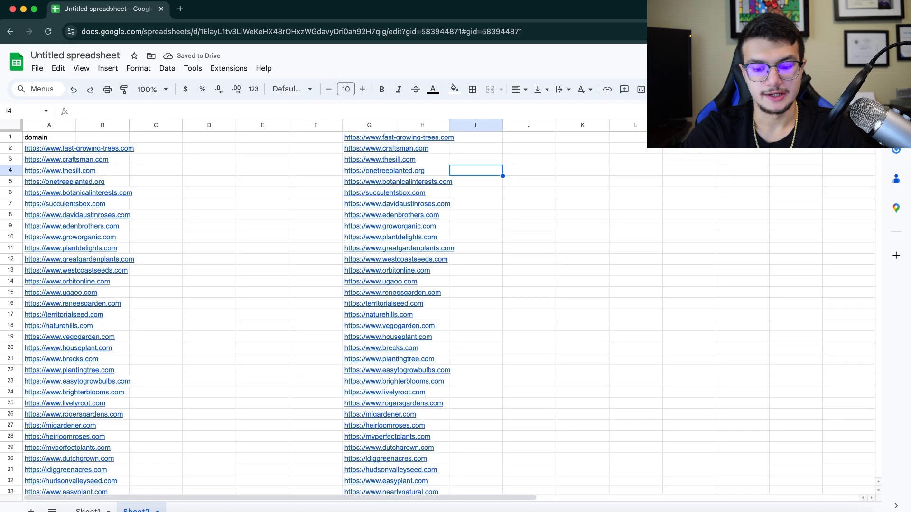
left_click(728, 510)
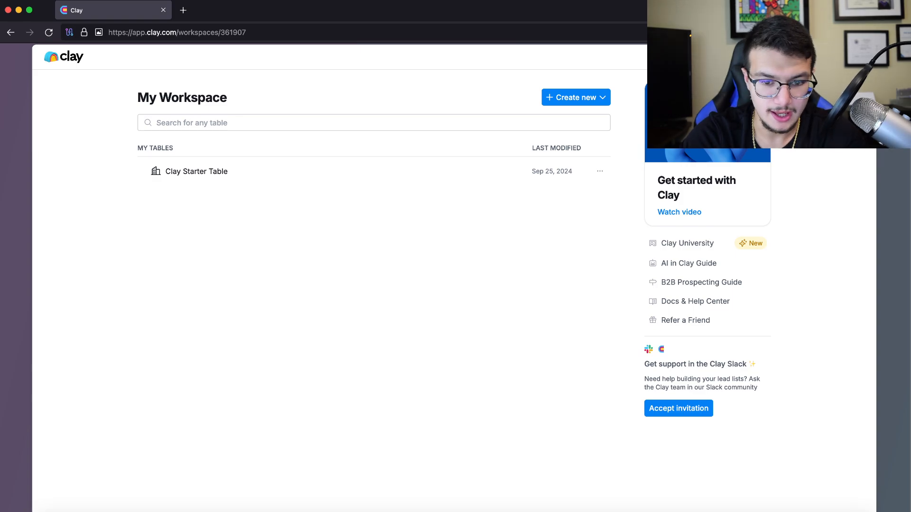
Create a new blank Company table from Create new > Table
left_click(575, 97)
left_click(578, 142)
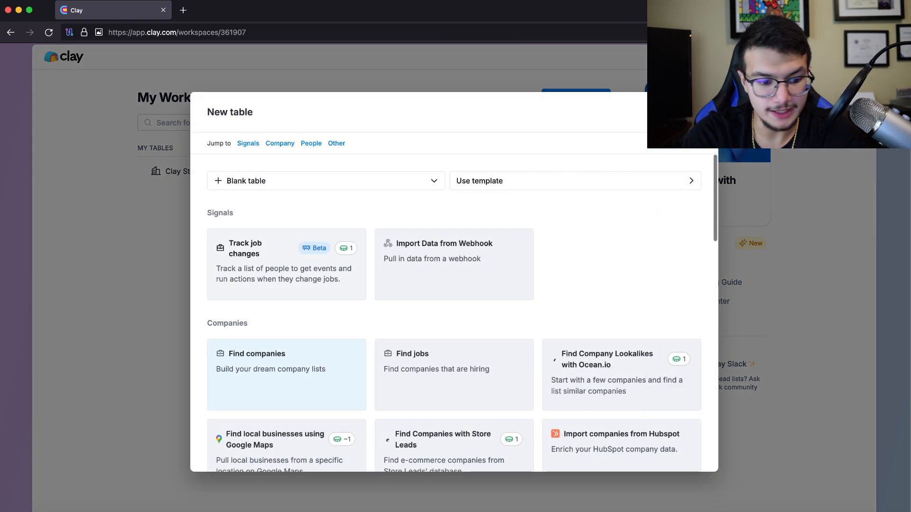
left_click(325, 181)
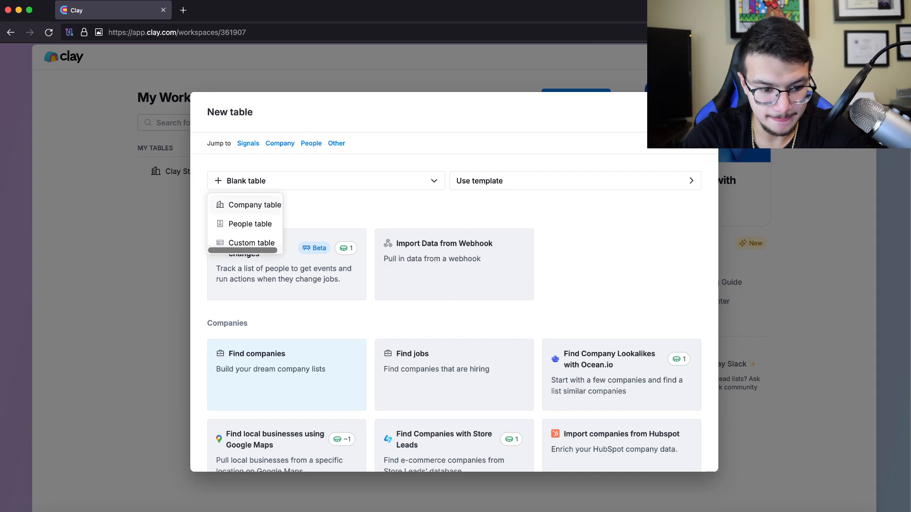
left_click(255, 205)
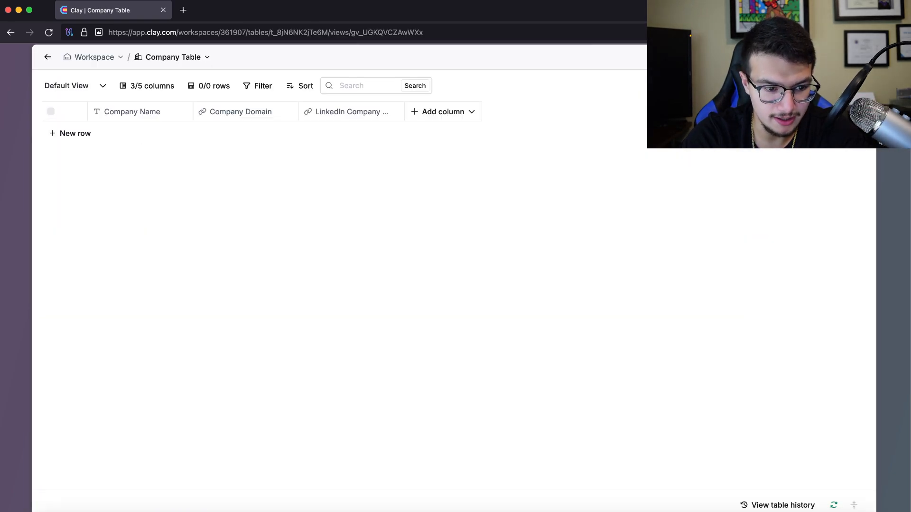
Delete the Company Name and LinkedIn company columns from the Company Table
left_click(140, 112)
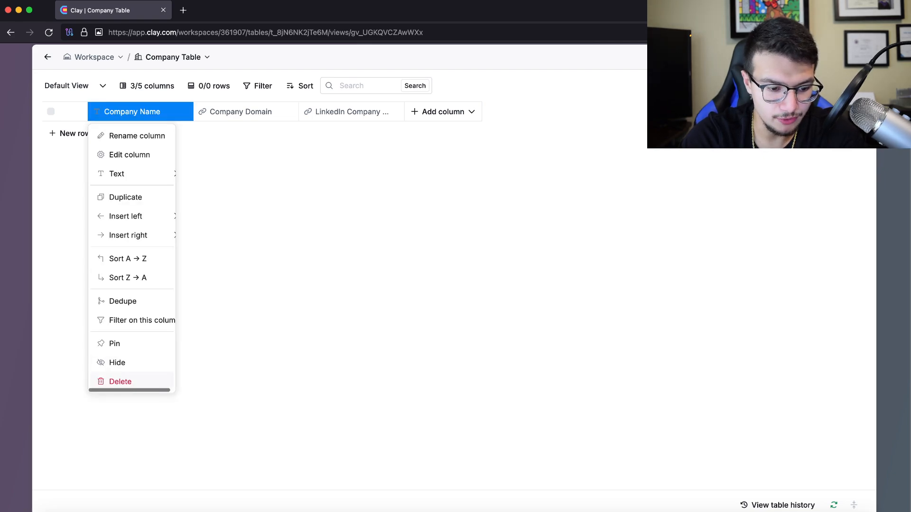
left_click(132, 382)
left_click(526, 216)
left_click(247, 112)
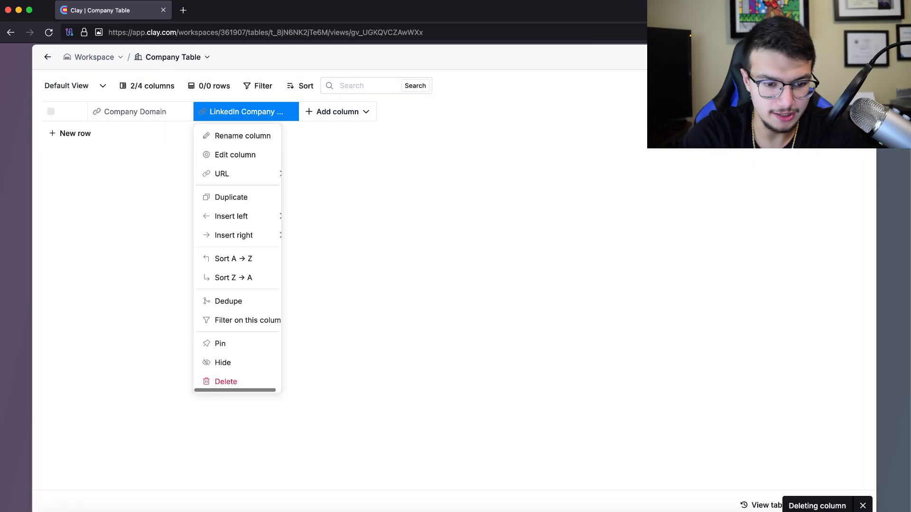
left_click(226, 381)
left_click(526, 216)
Add a new URL column and rename it to amazon
left_click(232, 111)
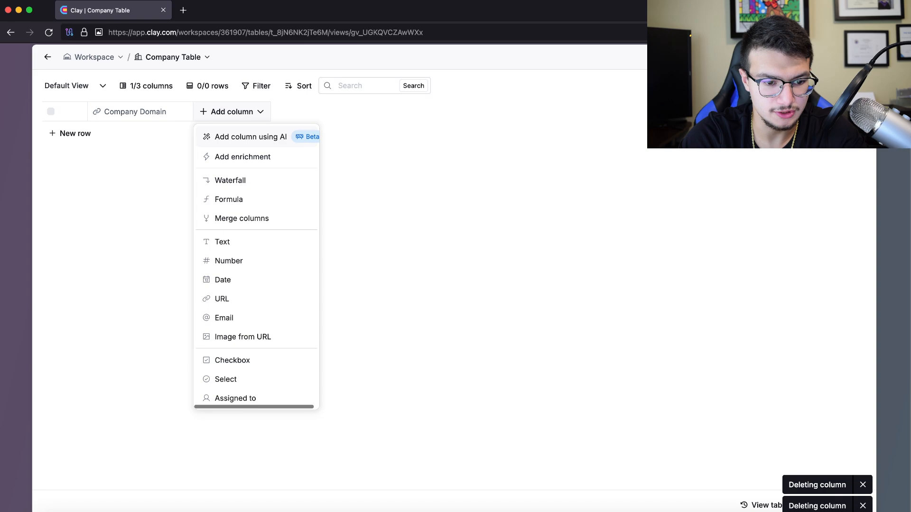
left_click(221, 298)
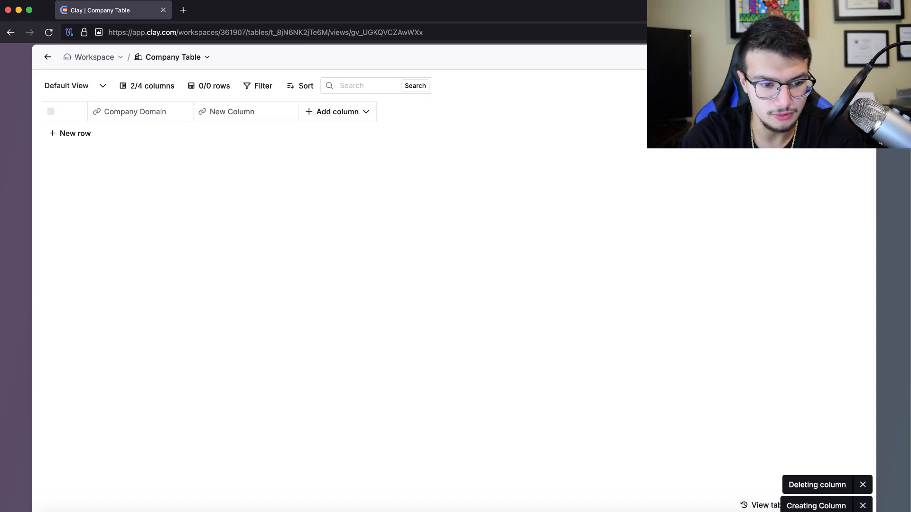
left_click(232, 112)
left_click(232, 136)
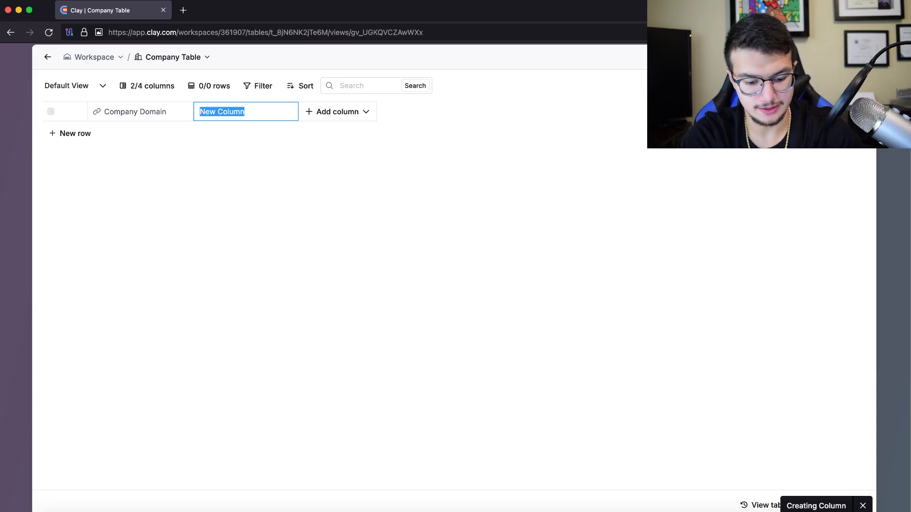
type("ama")
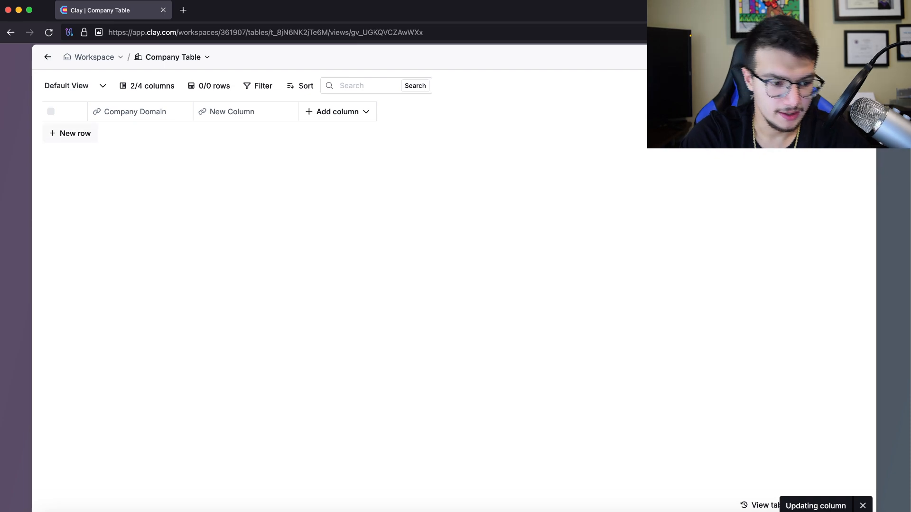
Add an empty first row and paste the copied domains over the Company Domain column
left_click(70, 134)
left_click(140, 130)
key("super+v")
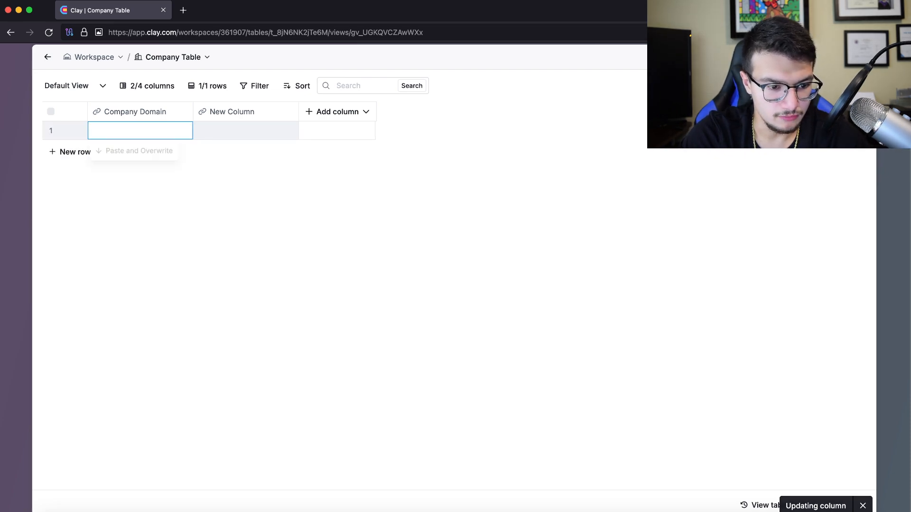
key("Return")
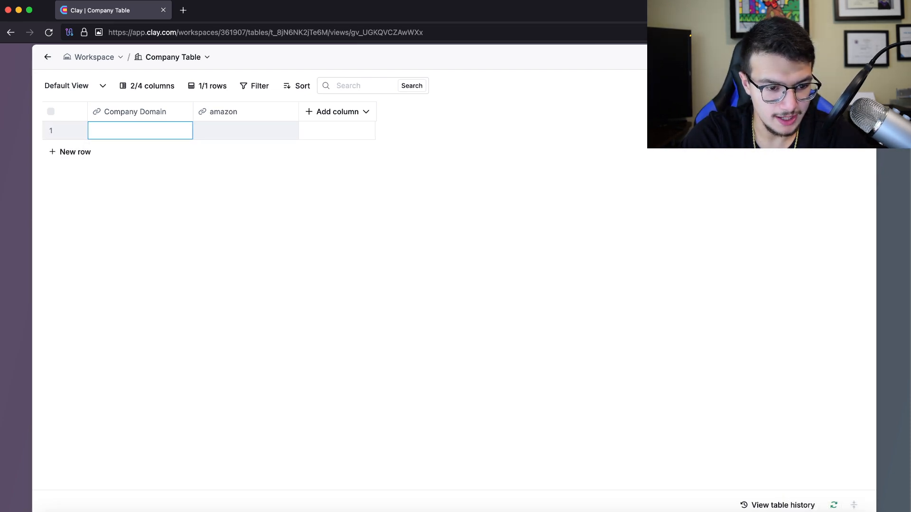
Check row 6's succulentsbox website, close it, and reopen that domain cell for editing
scroll(66, 183, "down", 20)
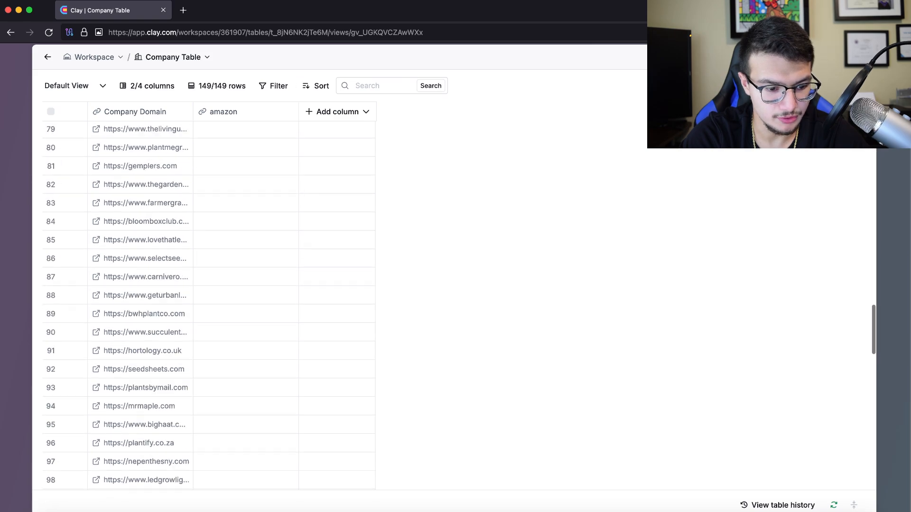
scroll(66, 405, "up", 20)
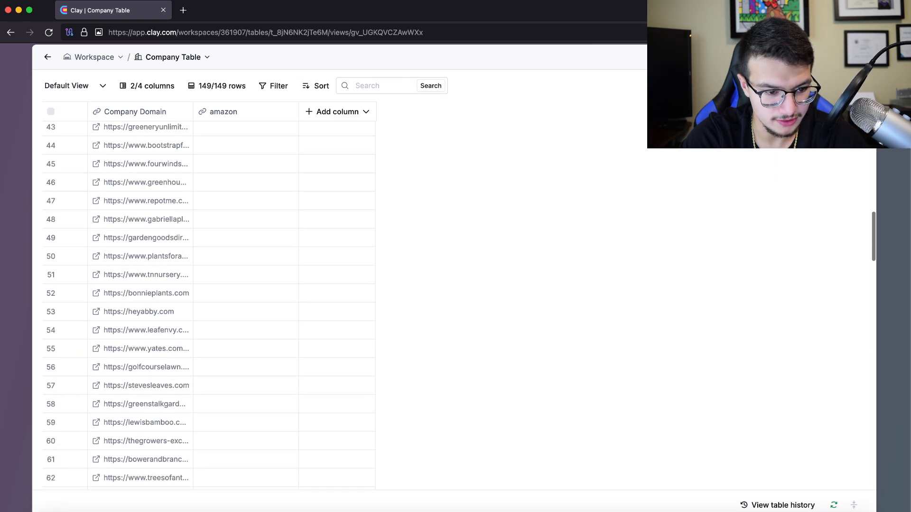
scroll(66, 223, "down", 20)
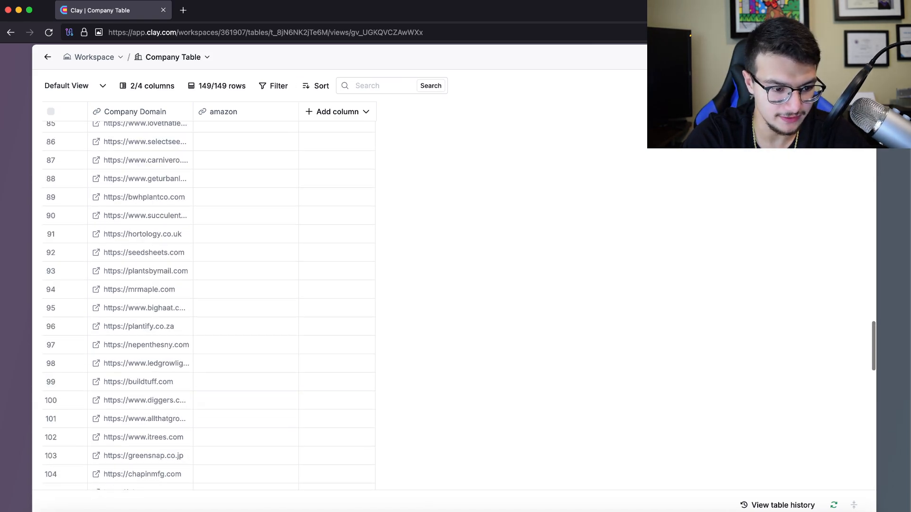
scroll(67, 223, "up", 20)
left_click(140, 223)
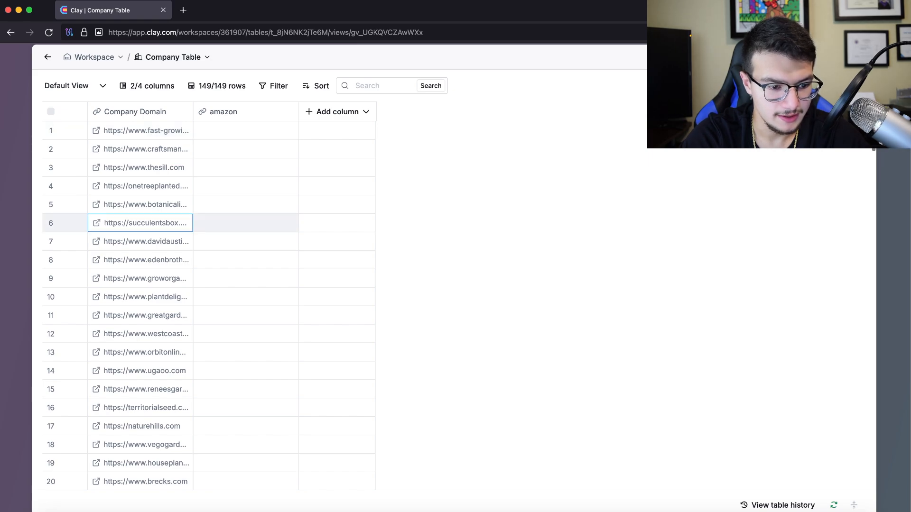
left_click(96, 223)
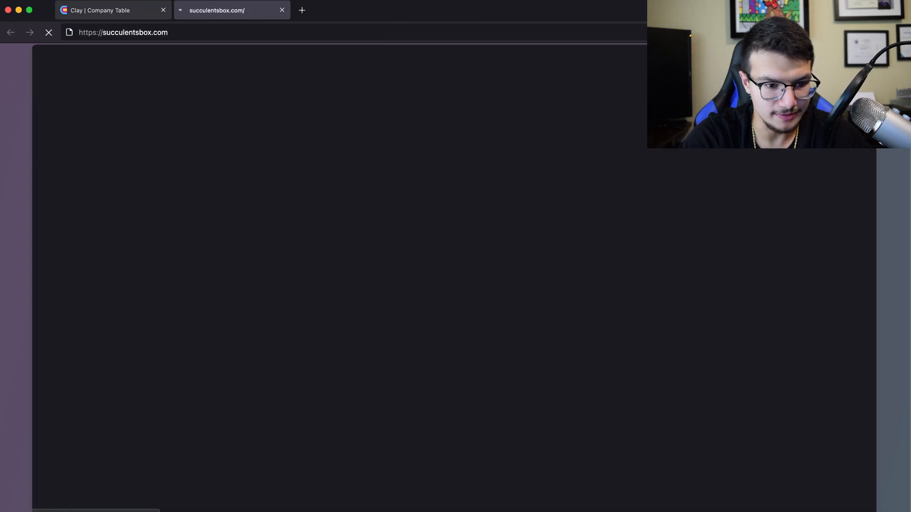
left_click(109, 10)
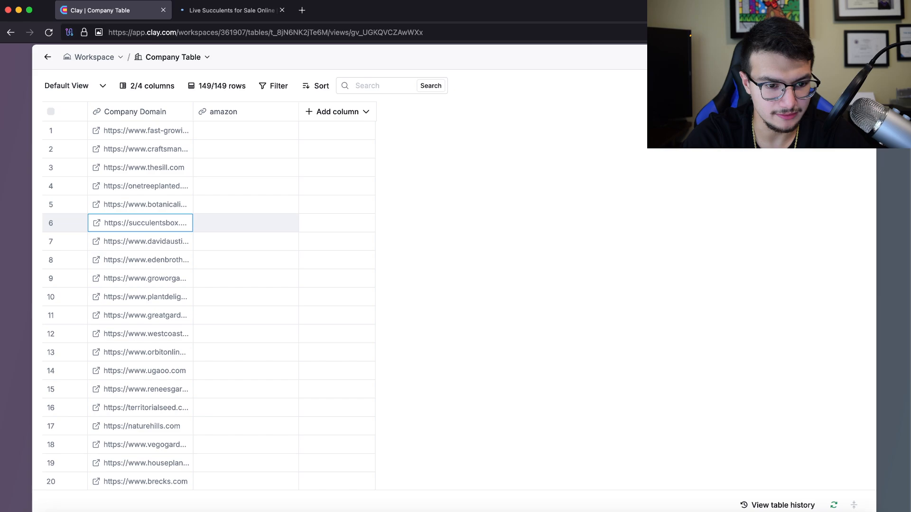
left_click(282, 10)
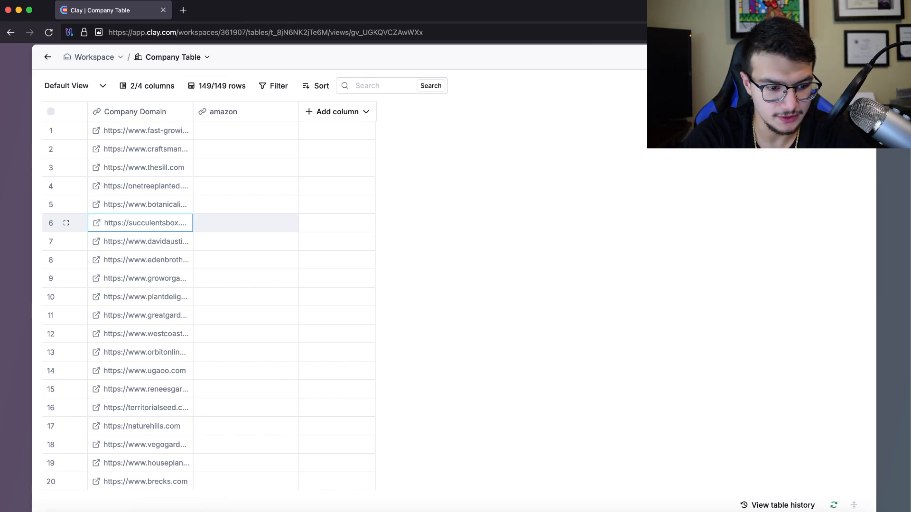
double_click(140, 223)
left_click(164, 511)
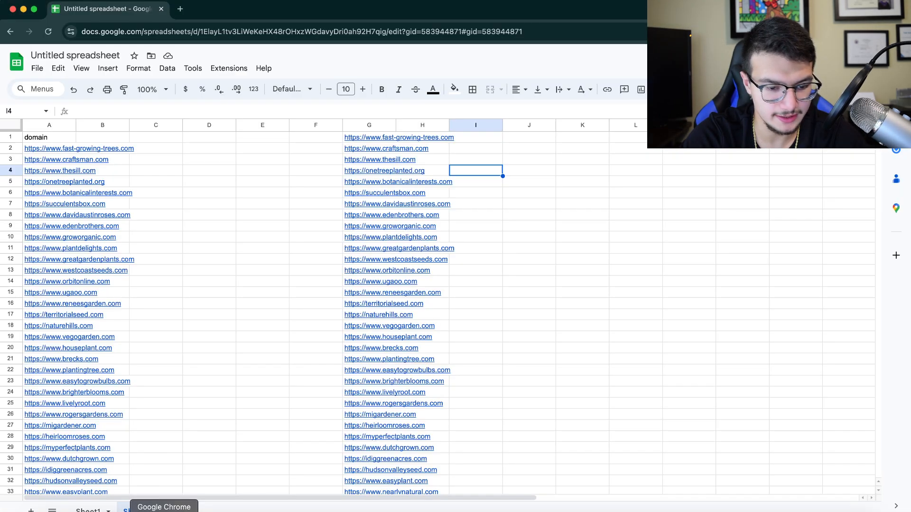
key("ctrl+t")
type("succulentsbox.com")
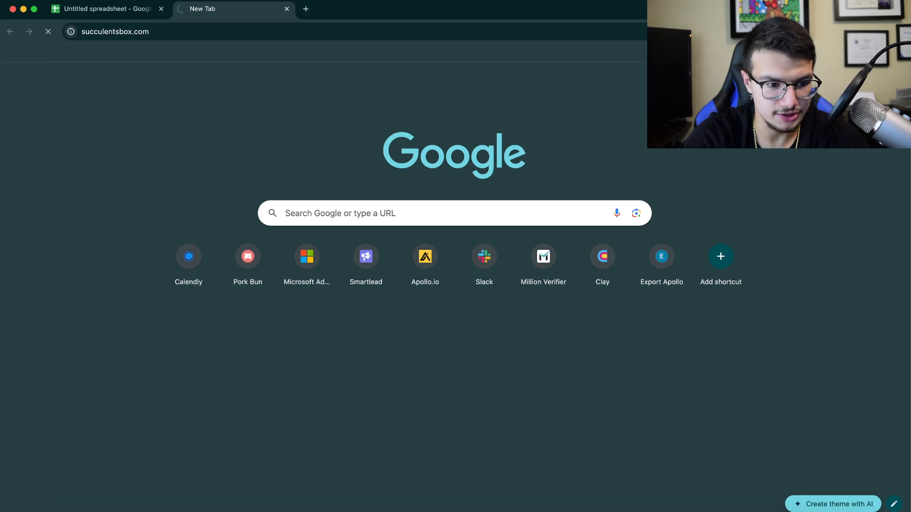
key("Return")
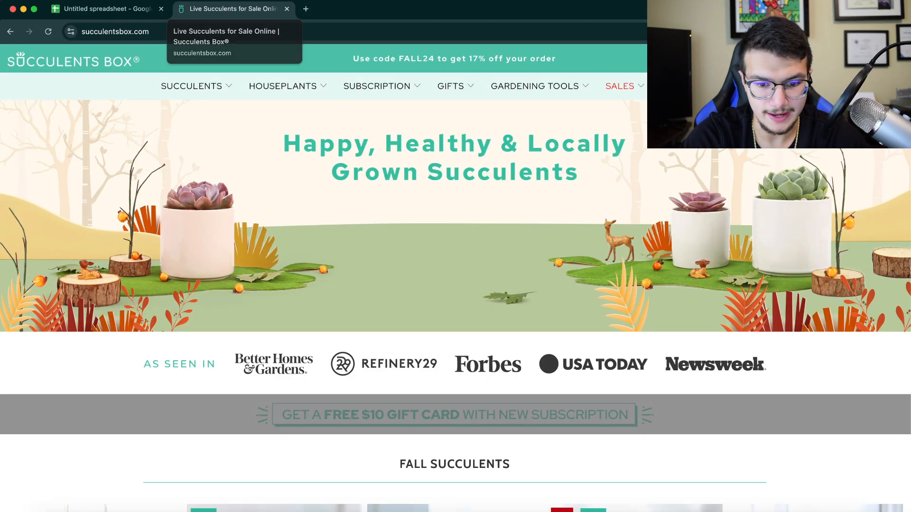
scroll(456, 278, "down", 2)
scroll(455, 278, "up", 2)
scroll(455, 278, "down", 1)
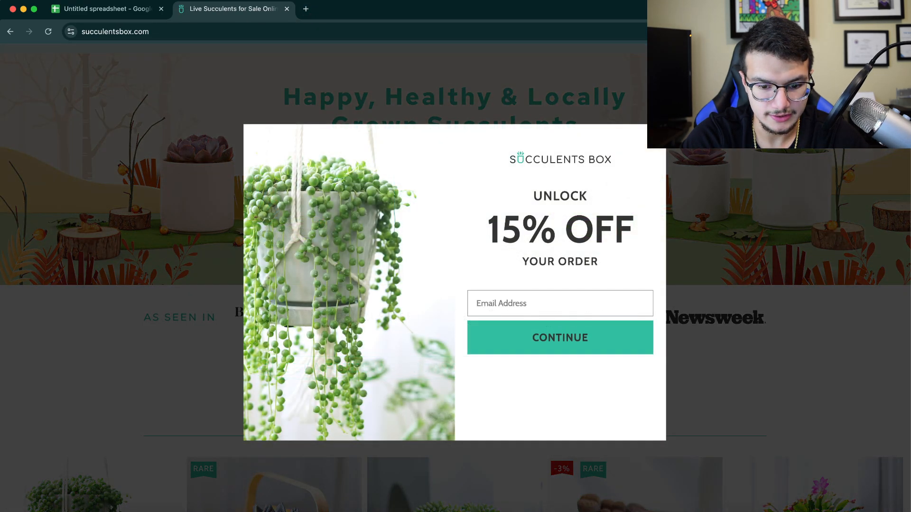
key("Escape")
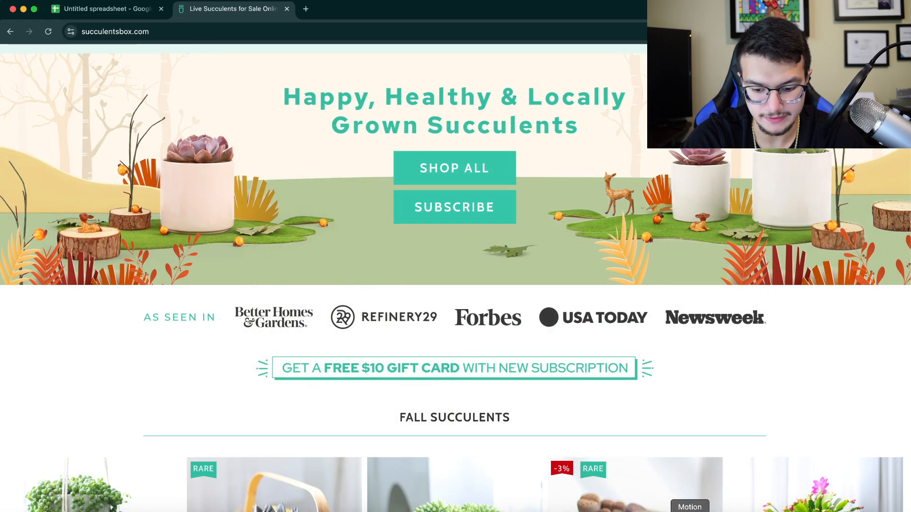
left_click(728, 511)
double_click(141, 352)
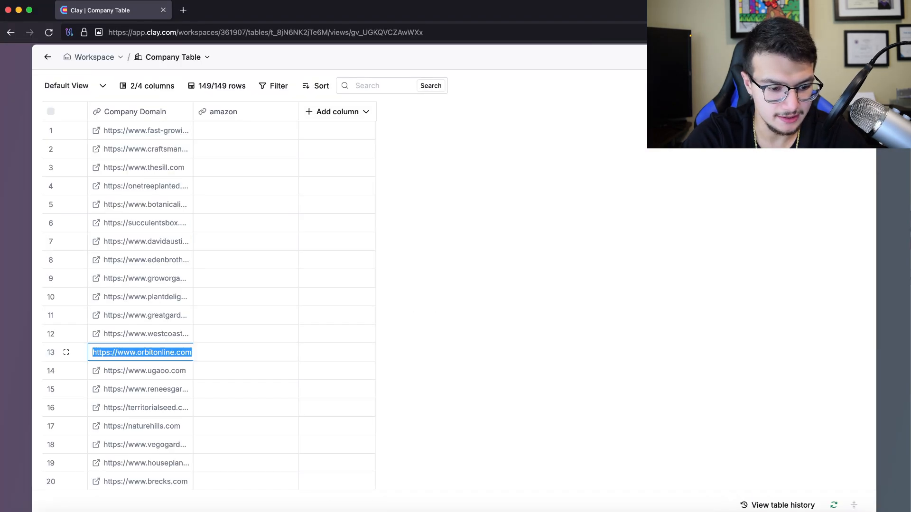
key("ctrl+c")
left_click(153, 511)
key("ctrl+l")
key("ctrl+v")
key("Return")
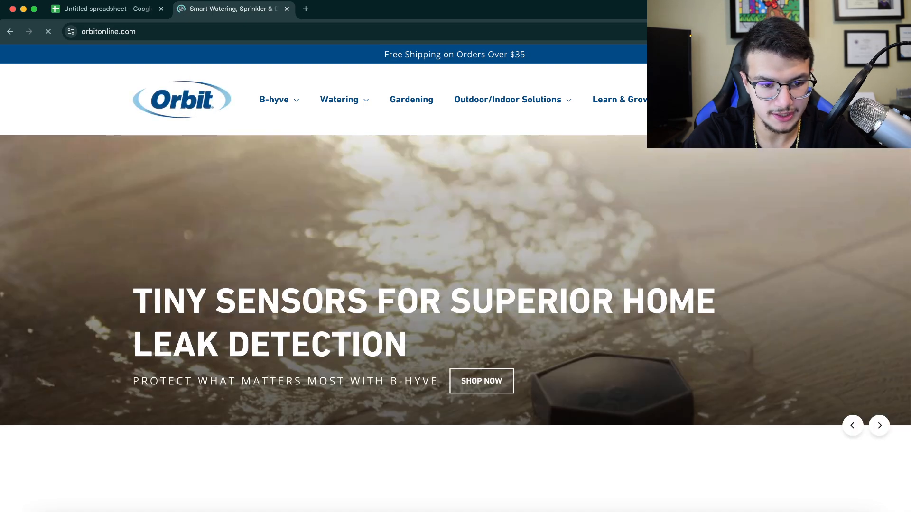
scroll(456, 237, "down", 3)
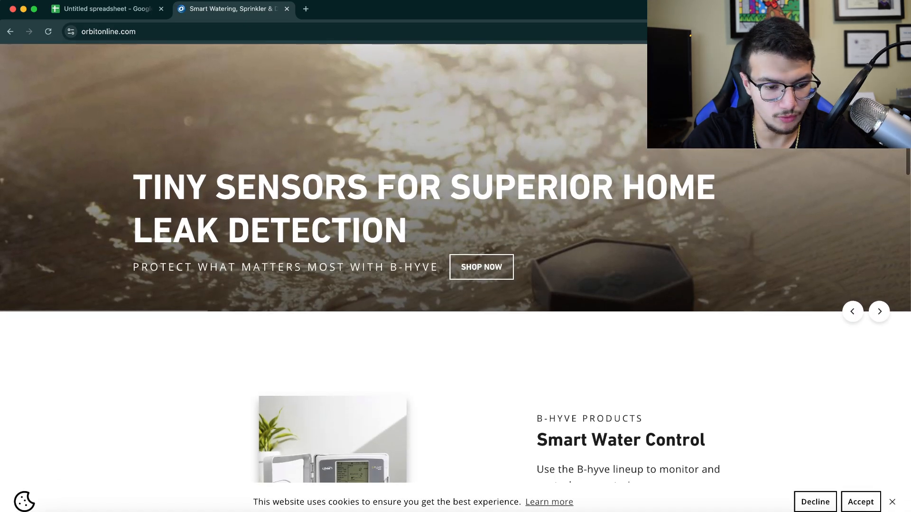
scroll(455, 266, "down", 5)
scroll(456, 266, "up", 8)
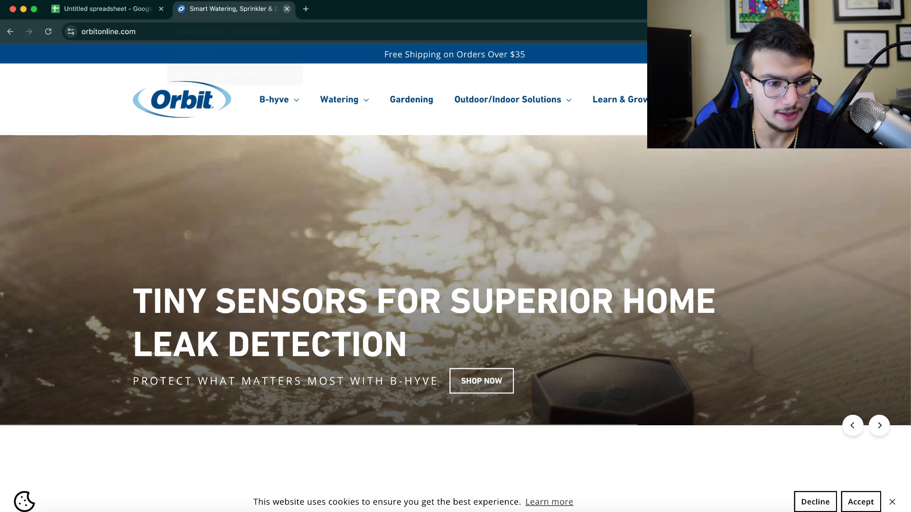
left_click(286, 9)
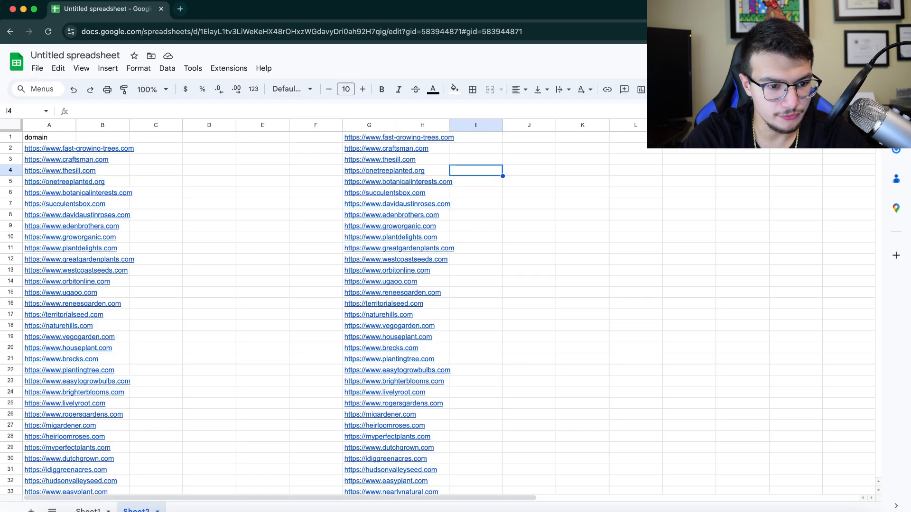
key("ctrl+t")
type("amazon")
key("Return")
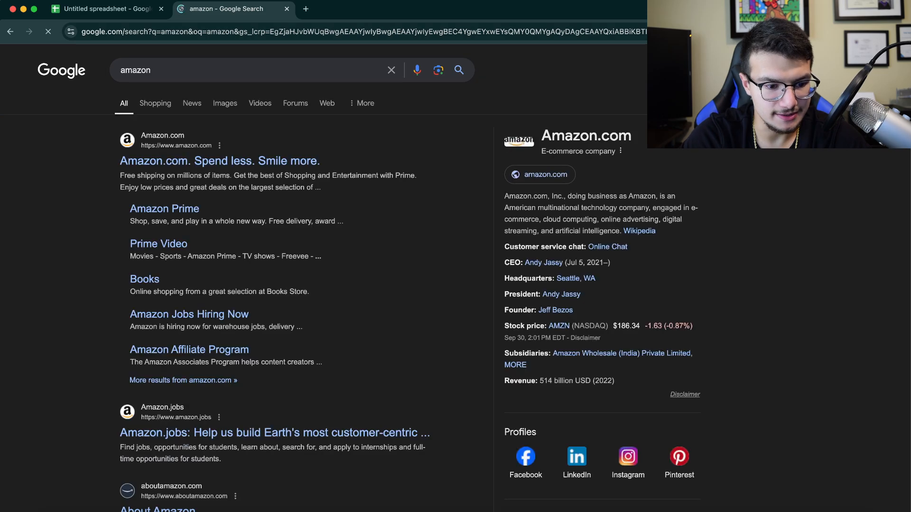
left_click(220, 161)
left_click(304, 32)
key("super+c")
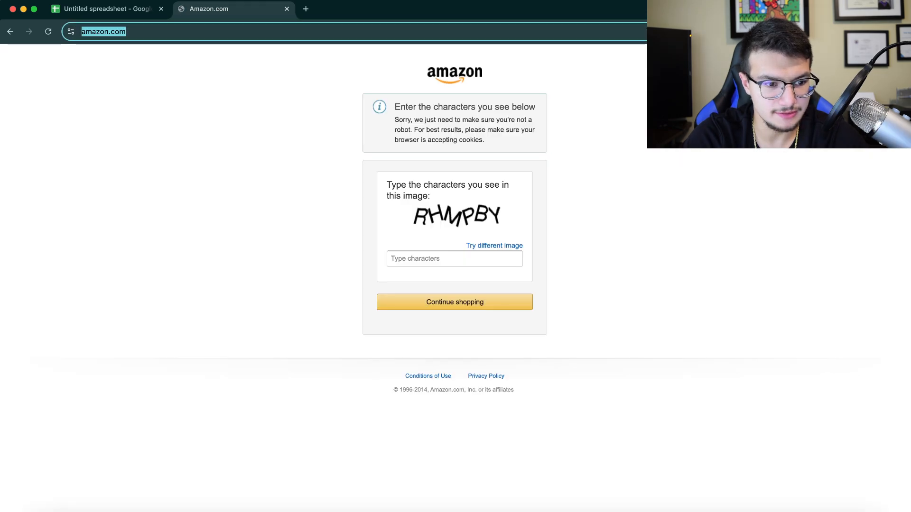
key("super+w")
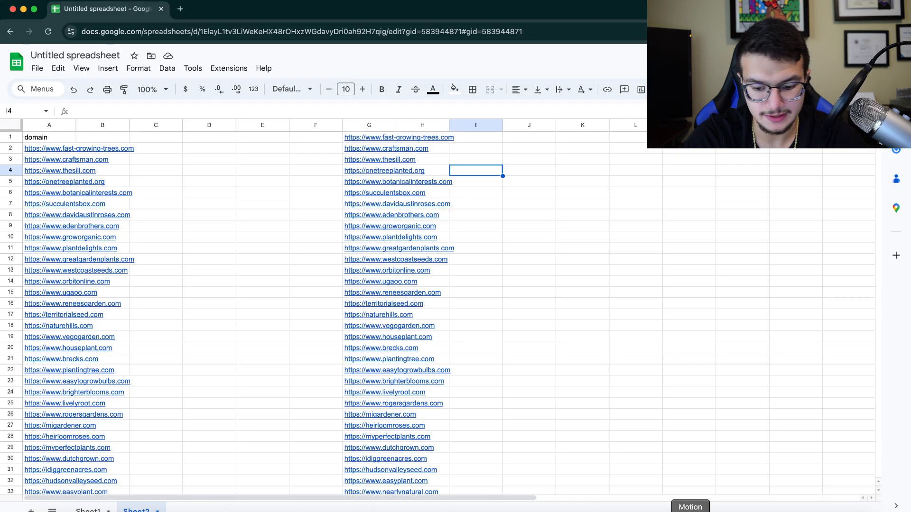
left_click(729, 511)
left_click(246, 130)
double_click(246, 131)
key("super+v")
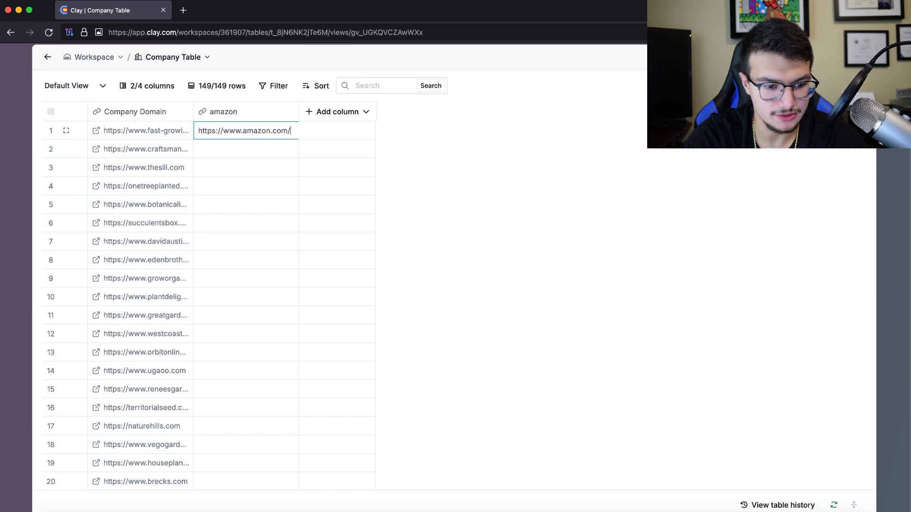
key("Return")
double_click(246, 131)
key("Return")
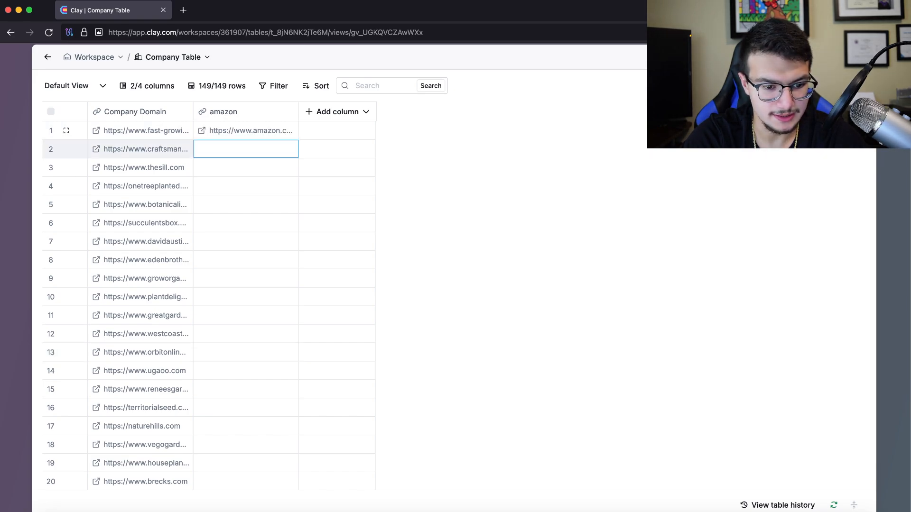
Fill the amazon cells in rows 2–10 and 23–39 with the same URL
left_click_drag(246, 131, 246, 297)
key("super+c")
right_click(246, 223)
right_click(246, 149)
key("super+v")
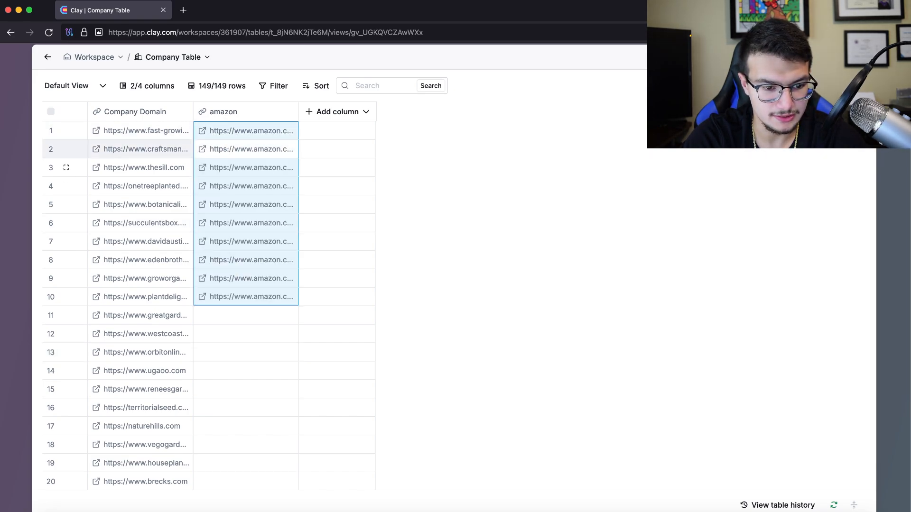
scroll(246, 213, "down", 2)
left_click_drag(246, 256, 246, 391)
scroll(246, 386, "down", 10)
scroll(246, 427, "up", 3)
scroll(245, 393, "down", 1)
scroll(246, 391, "up", 2)
key("super+v")
Paste the Amazon URL into further ranges, including rows 124–138 and 139–149
scroll(246, 391, "down", 8)
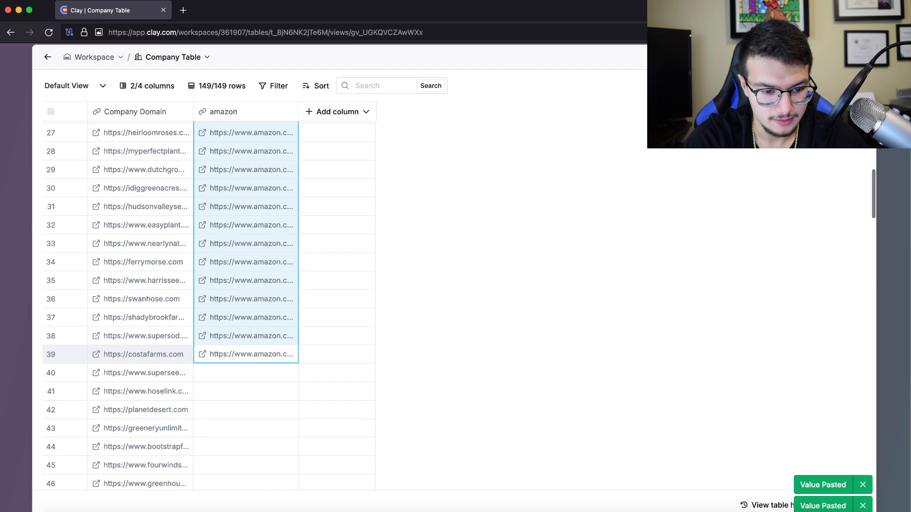
scroll(246, 226, "up", 4)
left_click_drag(246, 213, 246, 324)
scroll(246, 324, "down", 15)
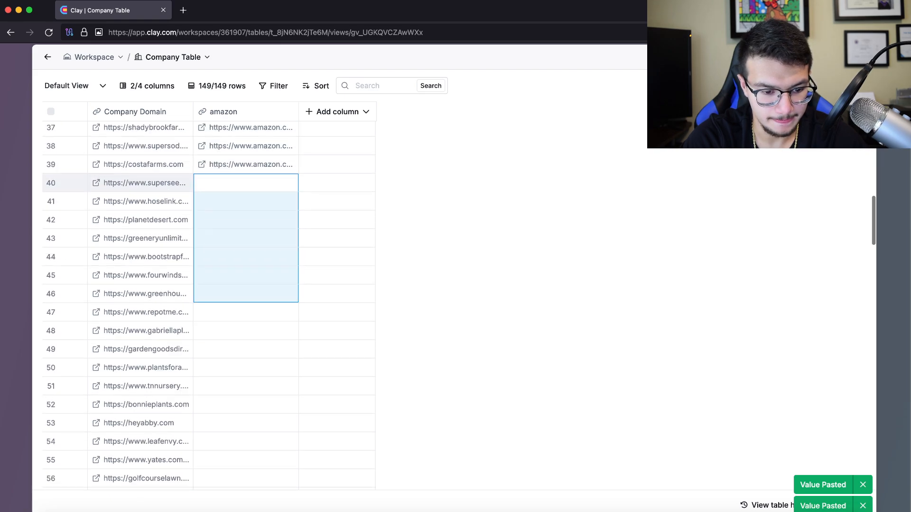
scroll(246, 324, "down", 12)
left_click_drag(246, 459, 246, 126)
scroll(245, 284, "up", 5)
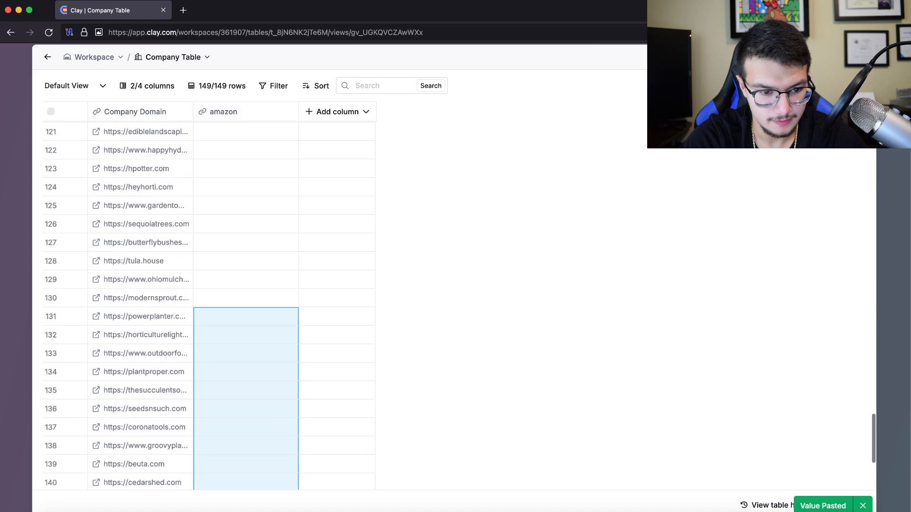
left_click_drag(246, 224, 246, 483)
key("super+v")
scroll(246, 479, "down", 5)
left_click(246, 274)
left_click_drag(246, 275, 277, 508)
key("super+v")
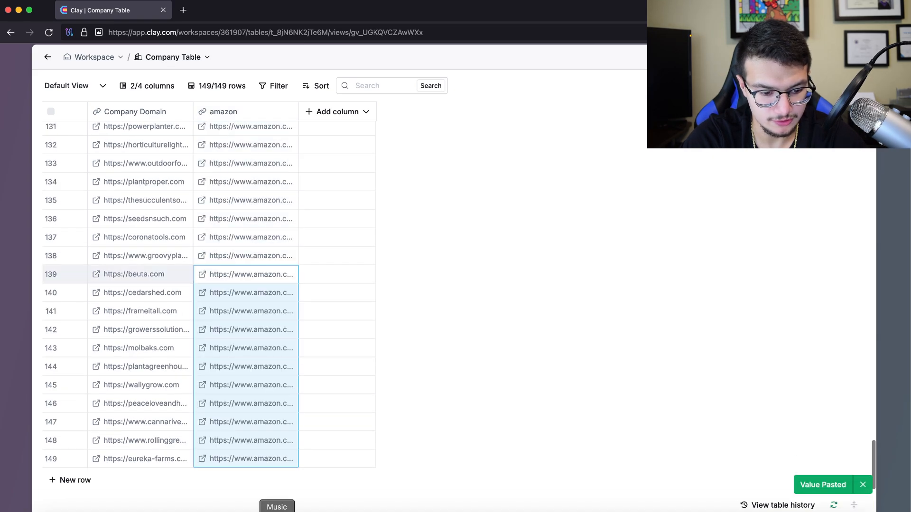
Paste the Amazon URL into the remaining empty amazon cells higher up the column
scroll(256, 356, "up", 6)
left_click_drag(245, 282, 246, 208)
scroll(245, 135, "up", 20)
scroll(246, 351, "up", 7)
left_click_drag(245, 358, 246, 341)
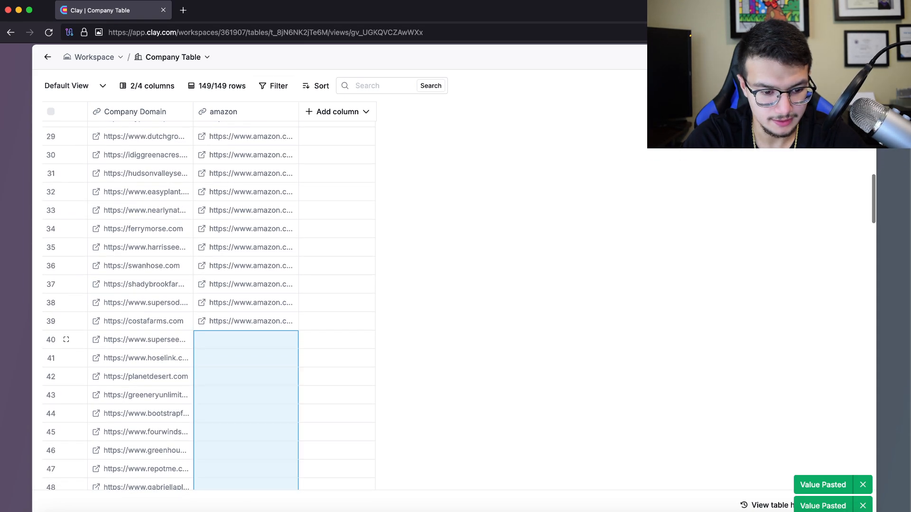
key("super+v")
scroll(246, 306, "up", 10)
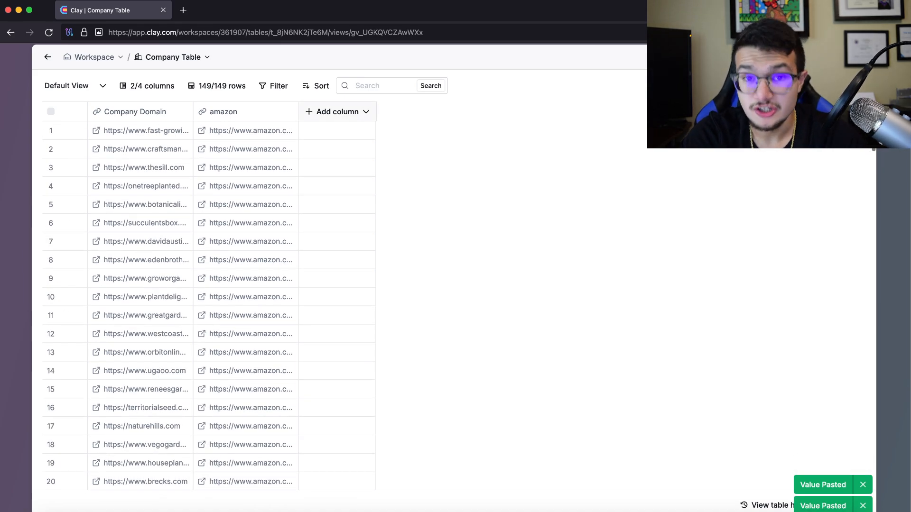
Add a Claygent (AI Web Researcher) enrichment column by searching 'claygent' in the enrichment catalogue
left_click(338, 112)
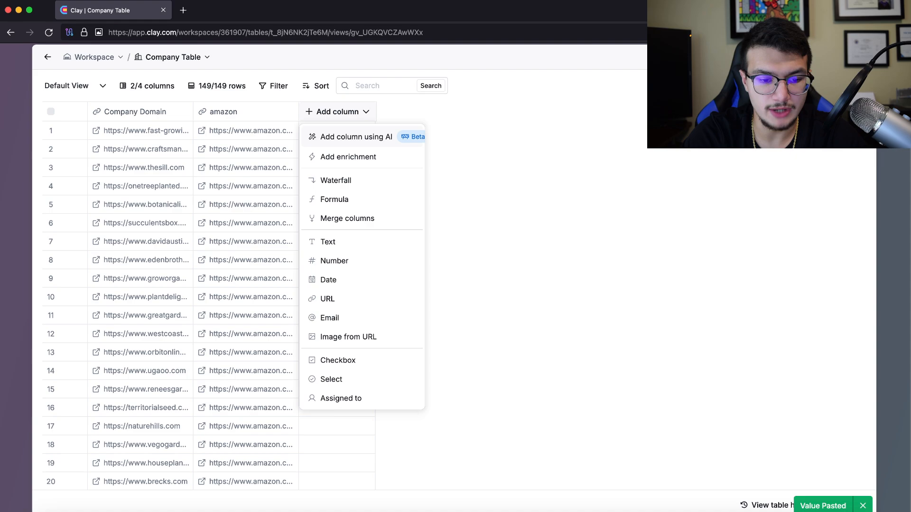
left_click(348, 157)
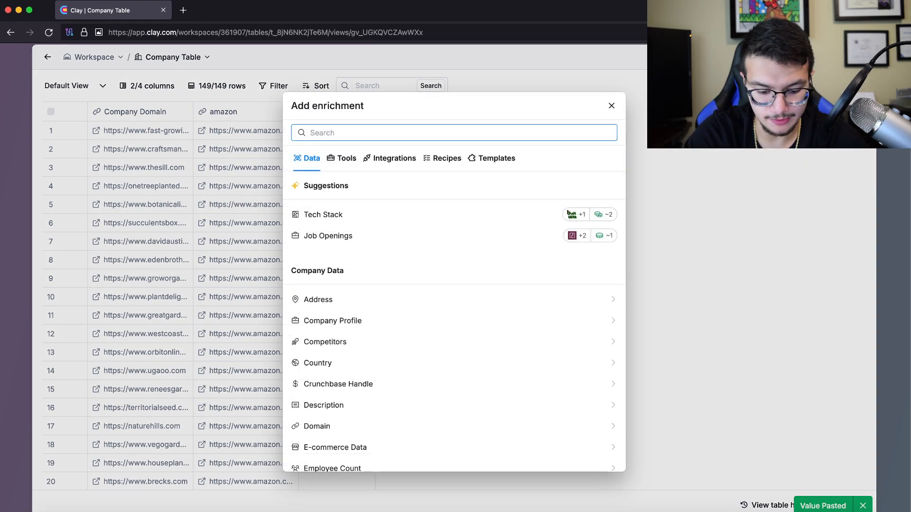
type("claygent")
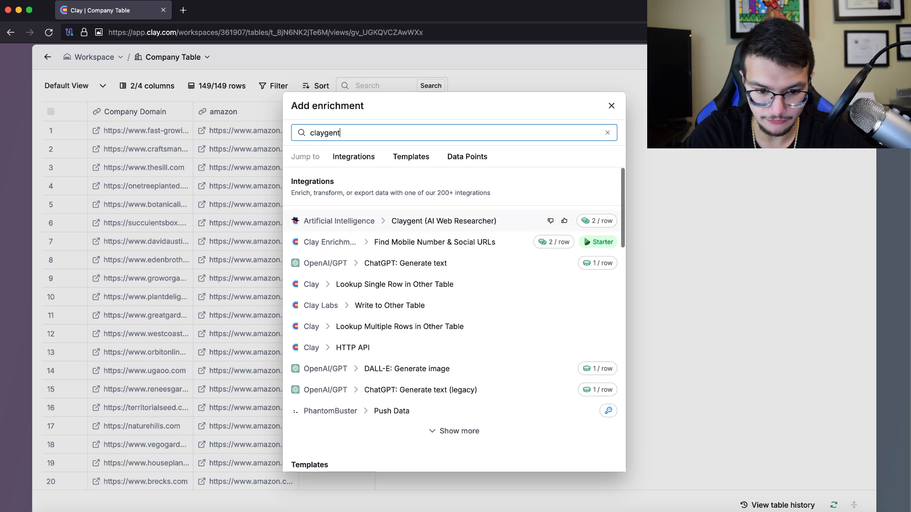
key("Return")
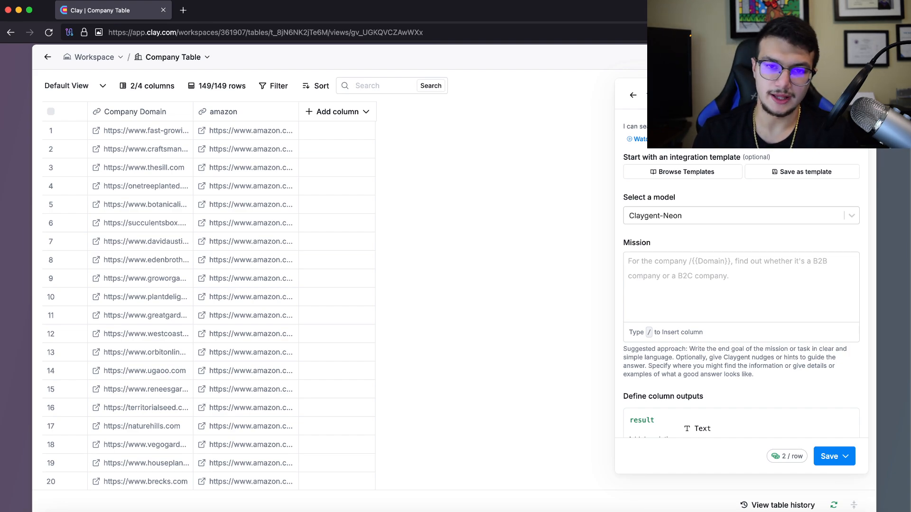
left_click(741, 216)
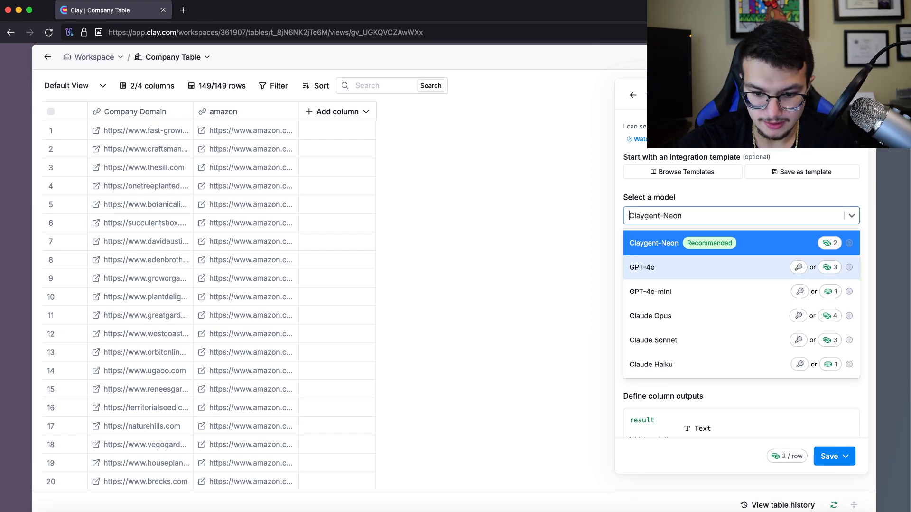
Select GPT-4o as the Claygent model
left_click(740, 268)
left_click(741, 216)
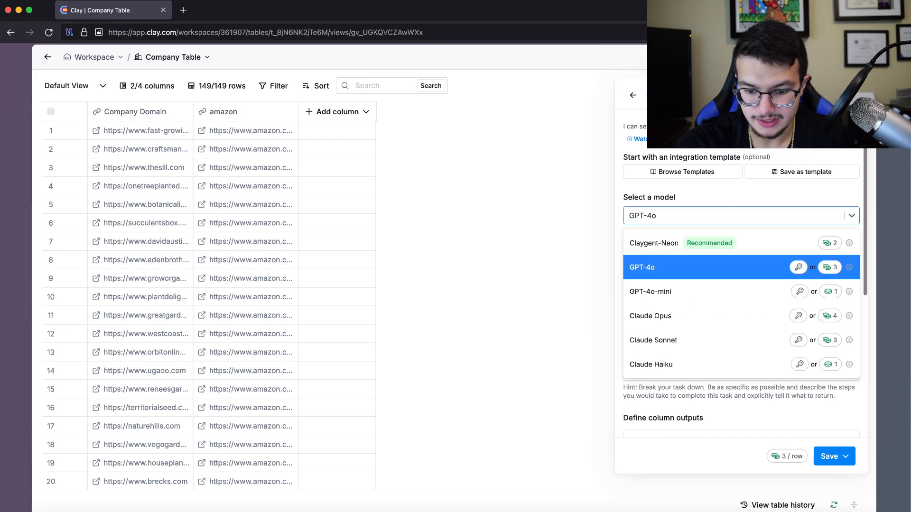
left_click(830, 261)
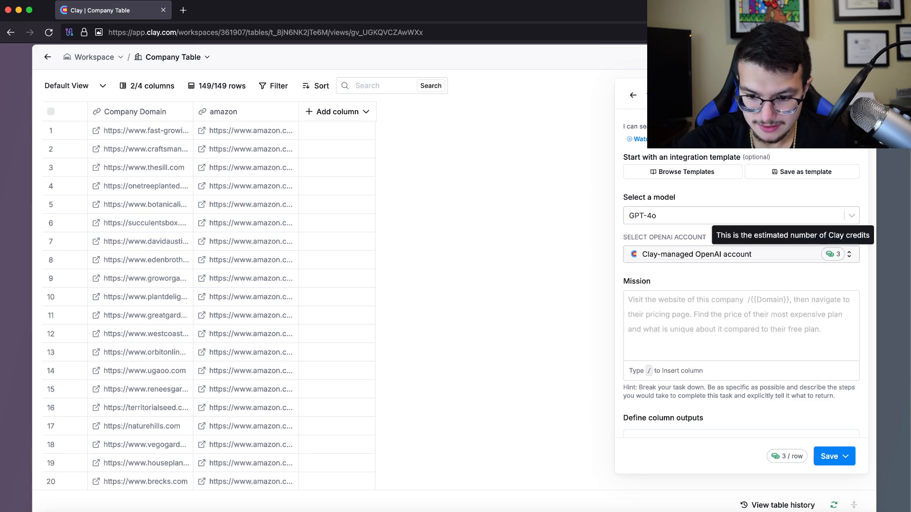
left_click(834, 254)
left_click(802, 216)
left_click(801, 215)
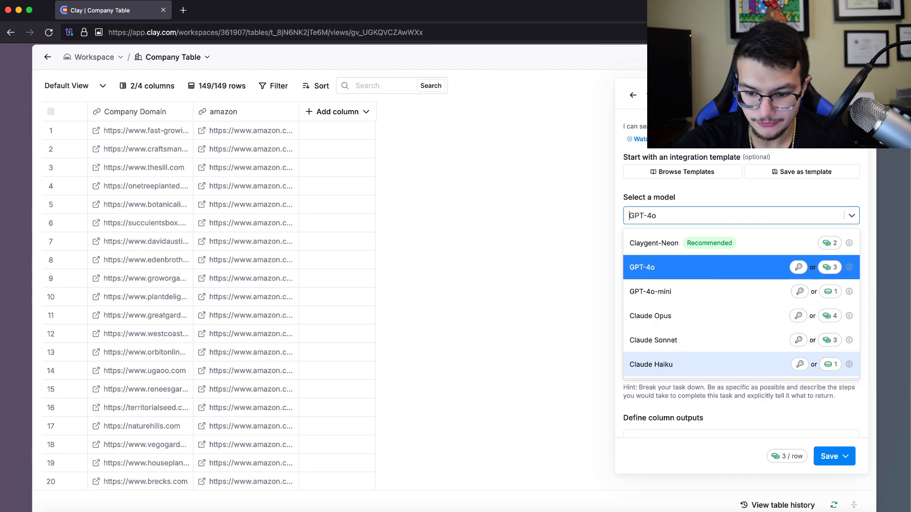
key("Escape")
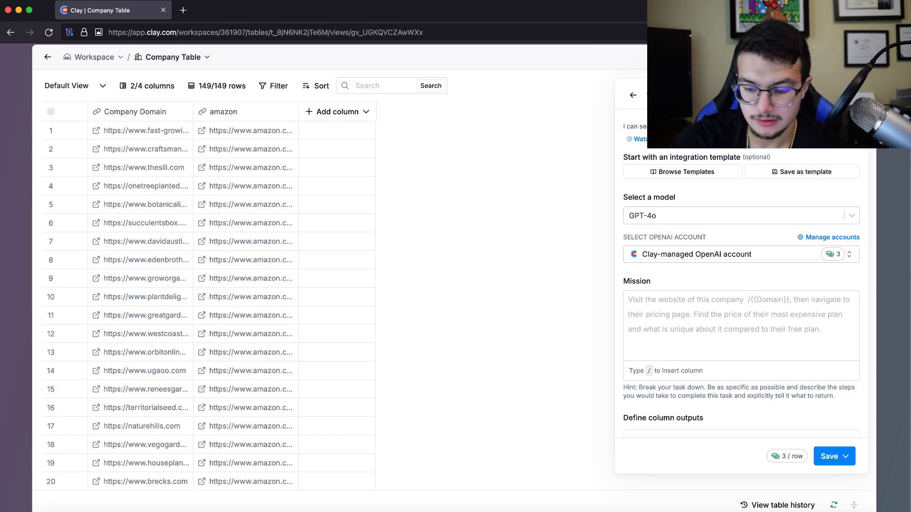
Keep the Clay-managed OpenAI account and place the cursor in the Mission box
left_click(849, 254)
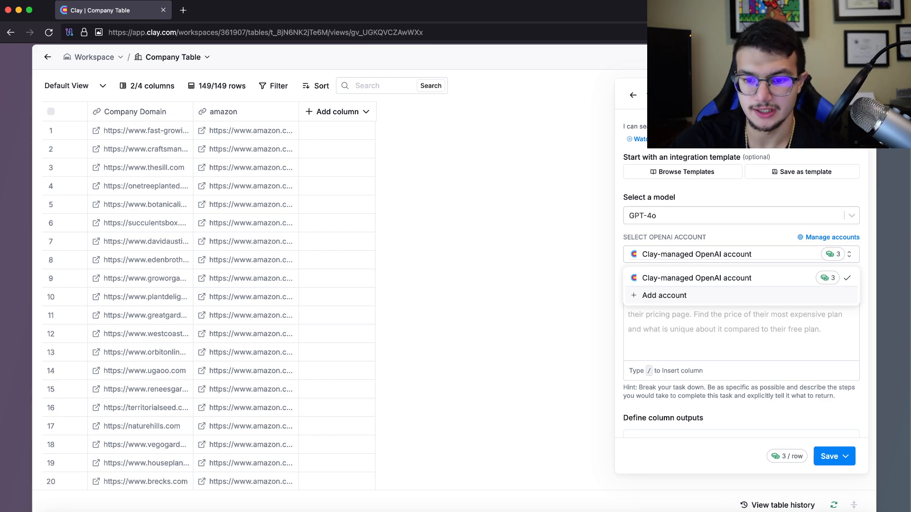
key("Escape")
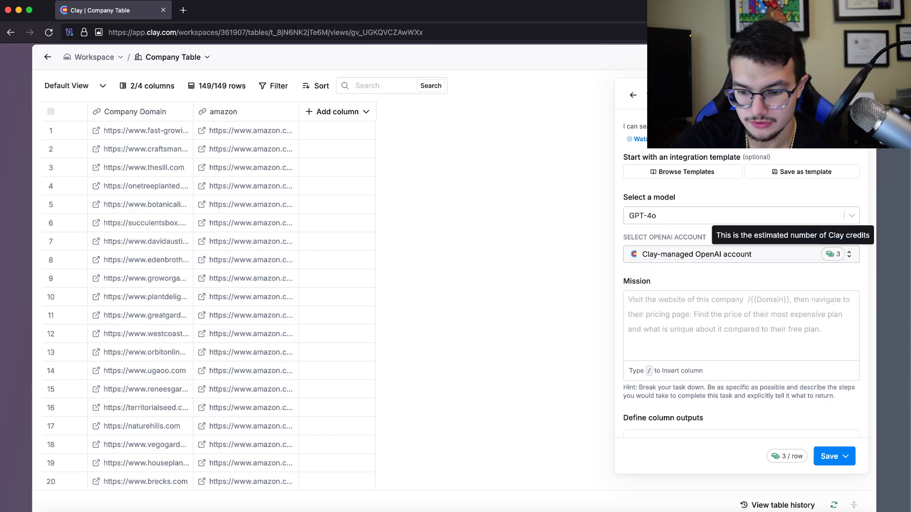
scroll(831, 254, "down", 2)
scroll(832, 255, "up", 2)
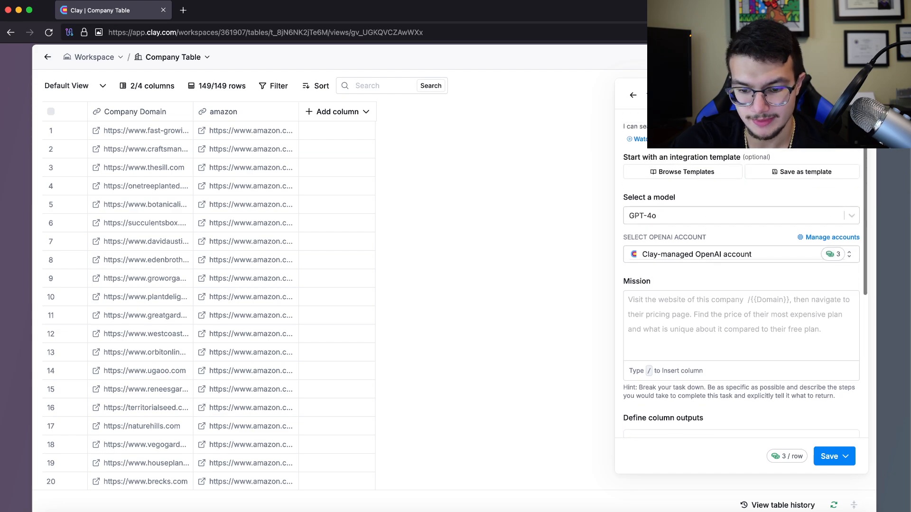
scroll(832, 255, "down", 1)
scroll(741, 285, "down", 1)
left_click(848, 208)
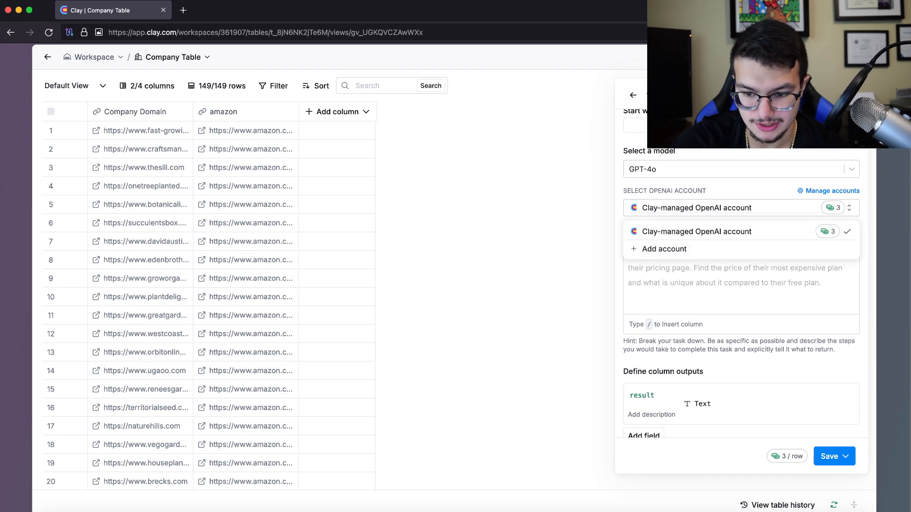
left_click(822, 232)
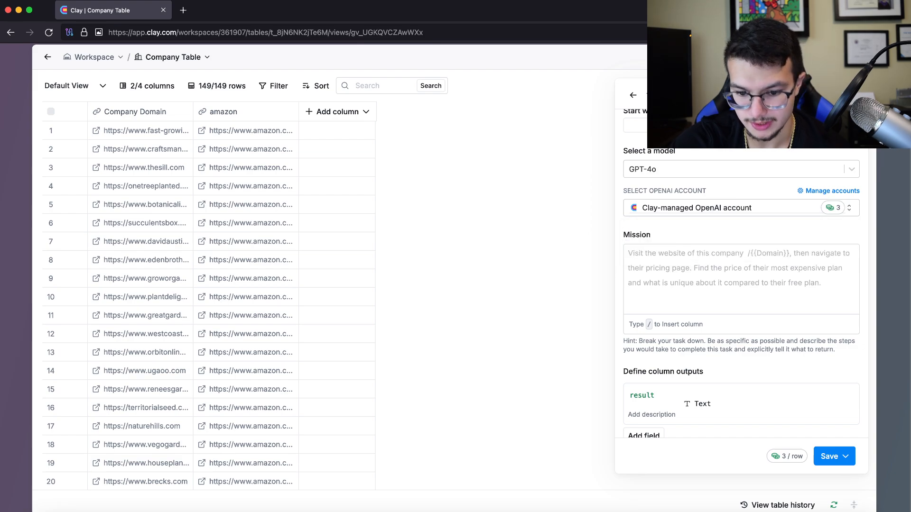
left_click(741, 280)
scroll(741, 280, "down", 5)
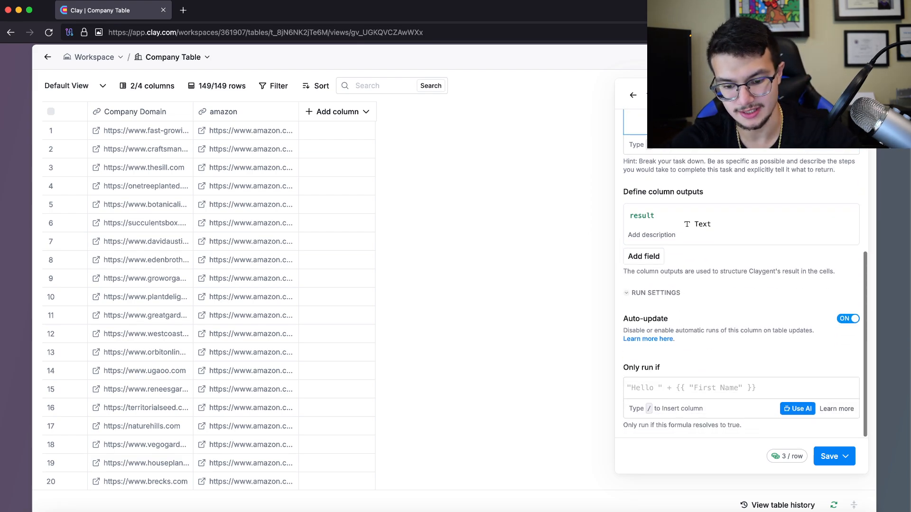
scroll(741, 279, "up", 5)
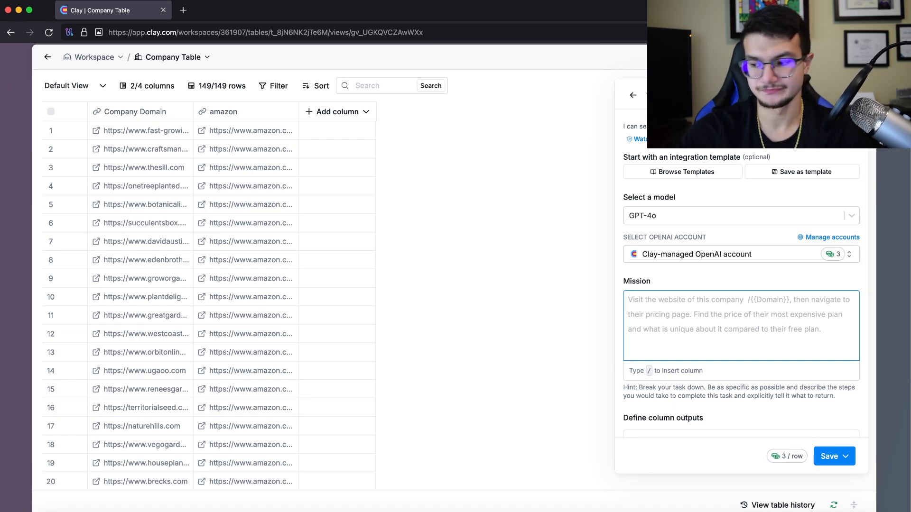
Start the mission with 'Visit' followed by the inserted Company Domain column
type("Visit")
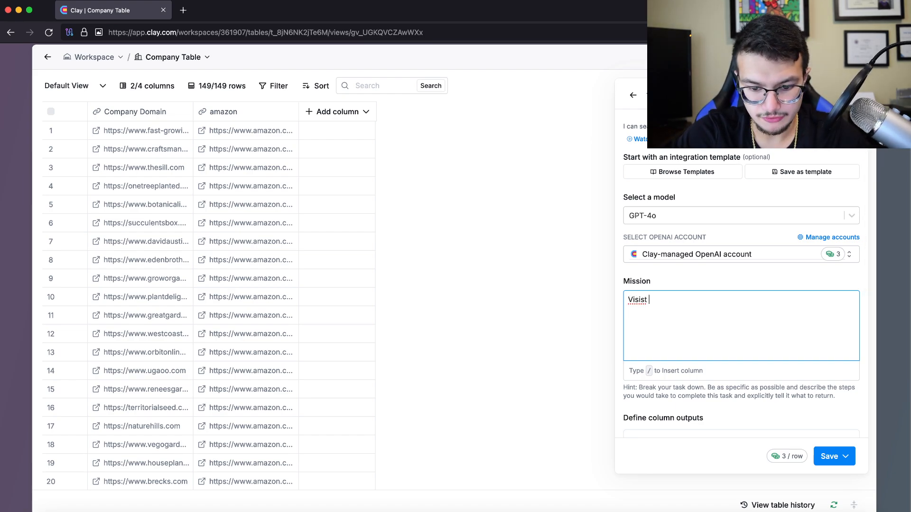
key("BackSpace")
type("s")
key("BackSpace")
key("BackSpace")
type("ti")
key("BackSpace")
key("BackSpace")
key("BackSpace")
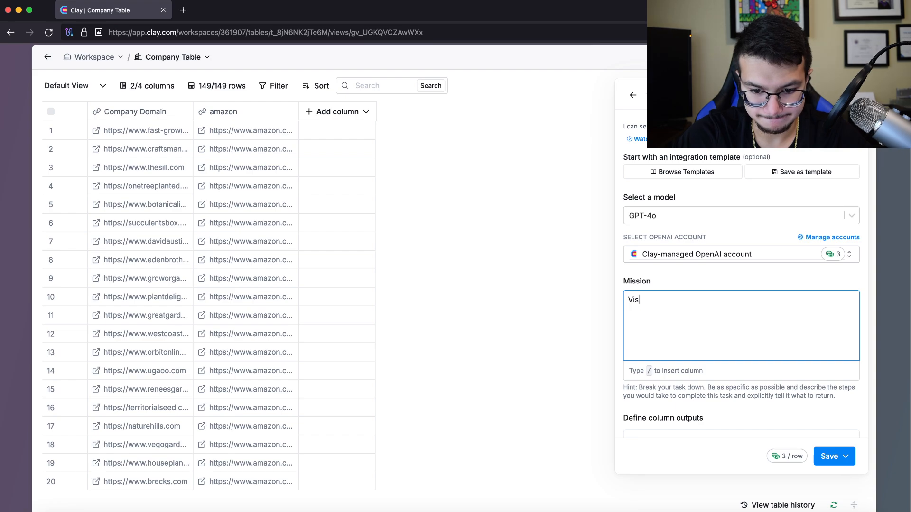
type("it /")
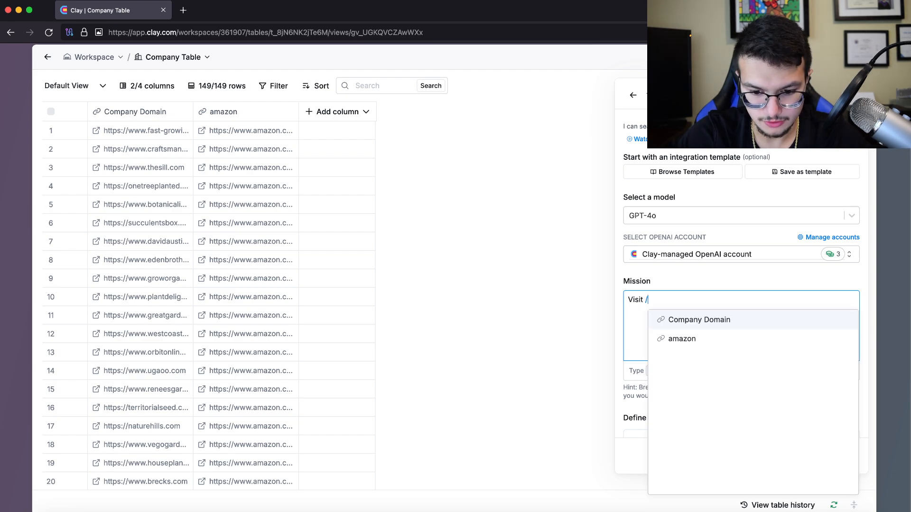
key("Return")
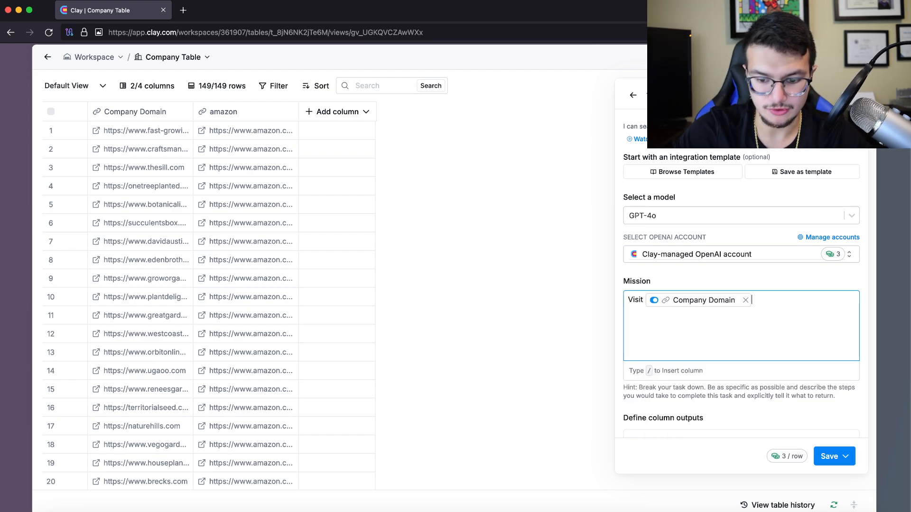
Continue with 'and see if the name of the website, also know as the company name, appears on'
type("and see if the")
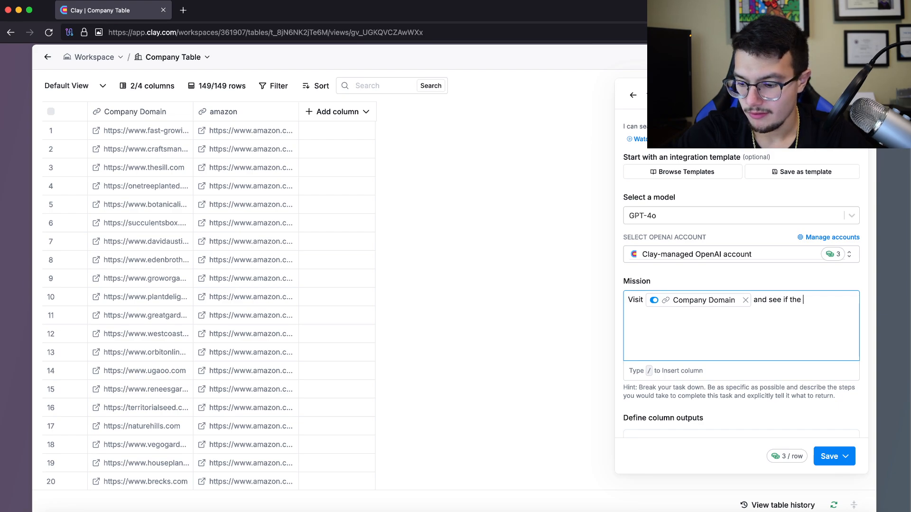
key("super+Tab")
key("super+Tab")
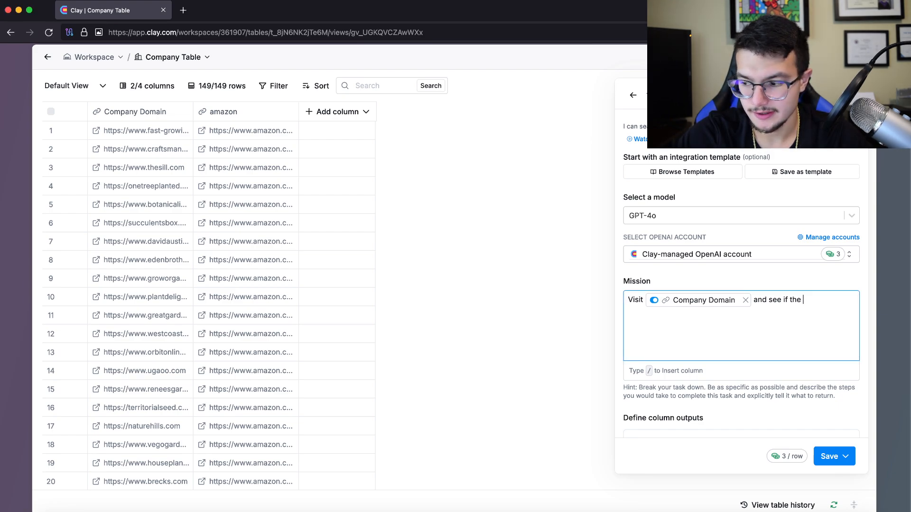
type("name of the ")
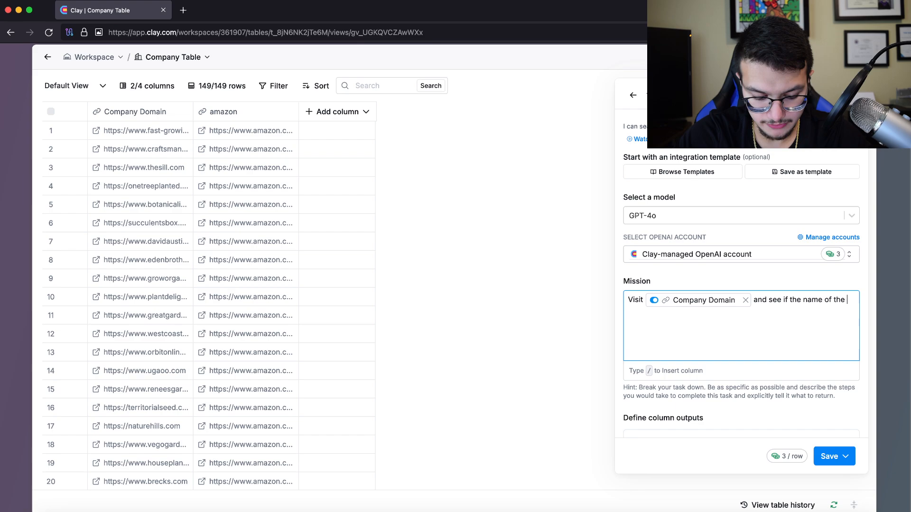
type("website, a")
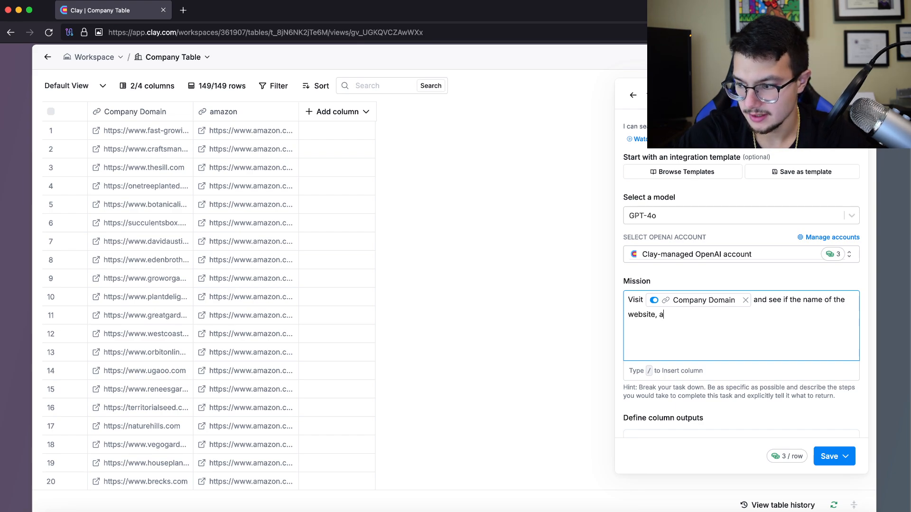
type("lso know as")
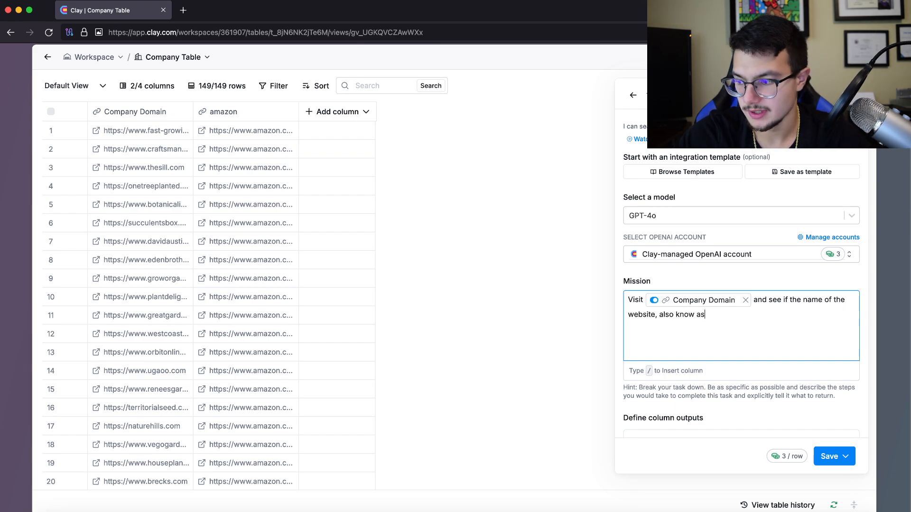
type(" the company name")
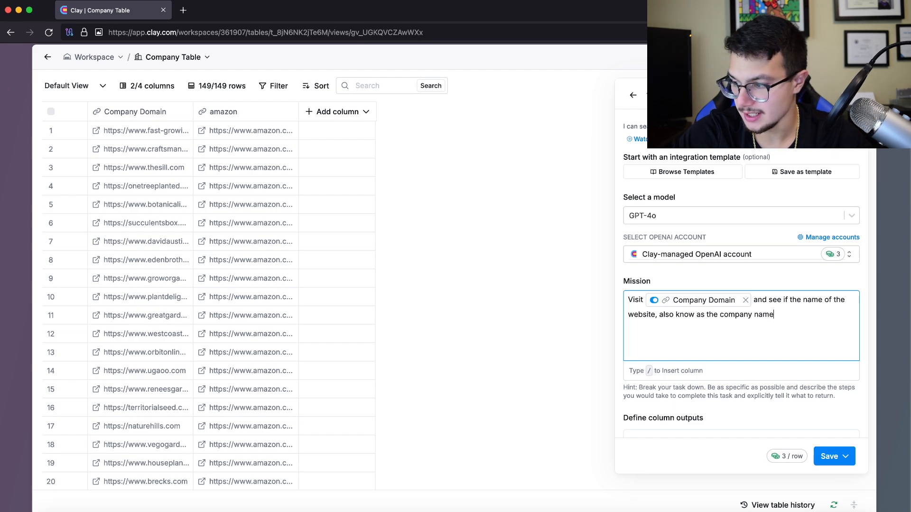
type(", apeears on")
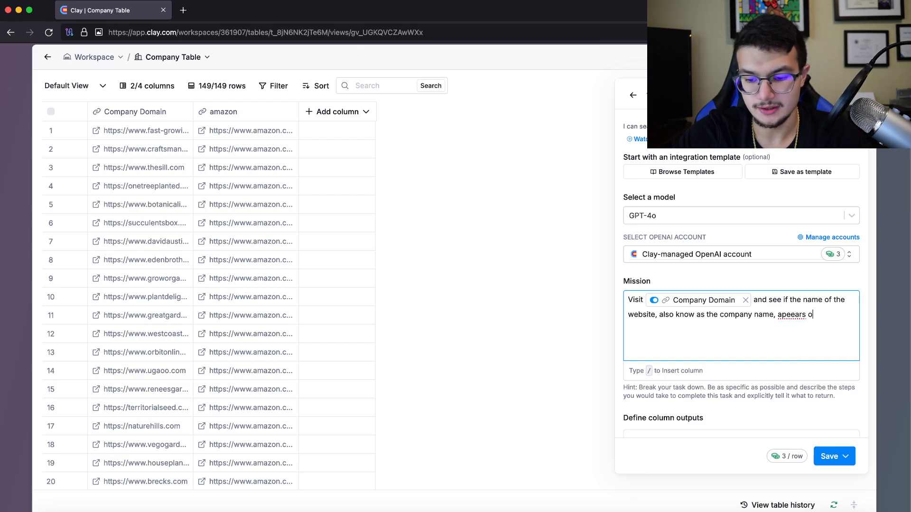
key("BackSpace")
key("BackSpace")
key("BackSpace")
key("BackSpace")
key("BackSpace")
key("BackSpace")
key("BackSpace")
key("BackSpace")
key("BackSpace")
key("BackSpace")
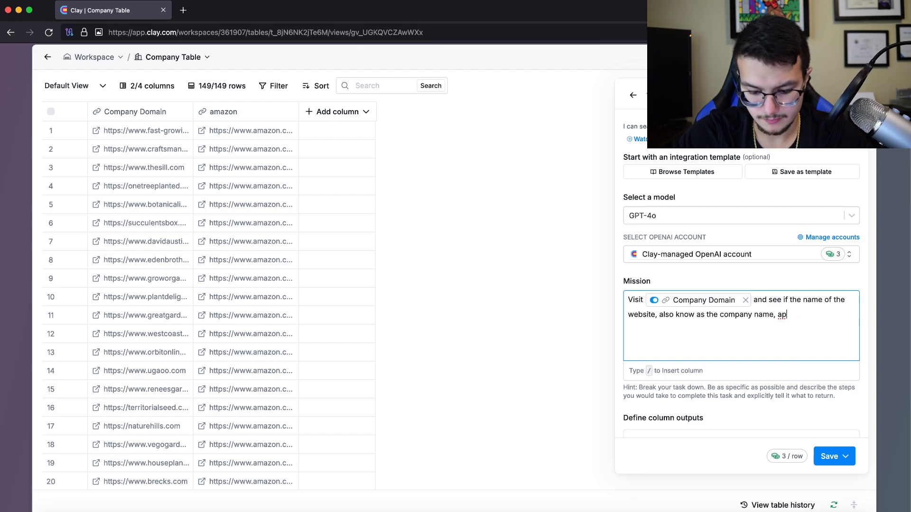
type("appears on ")
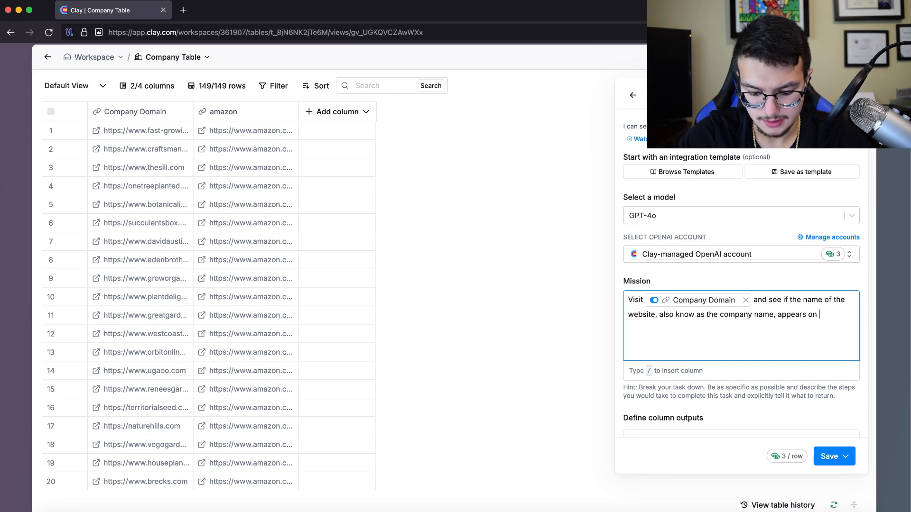
type("/")
key("Down")
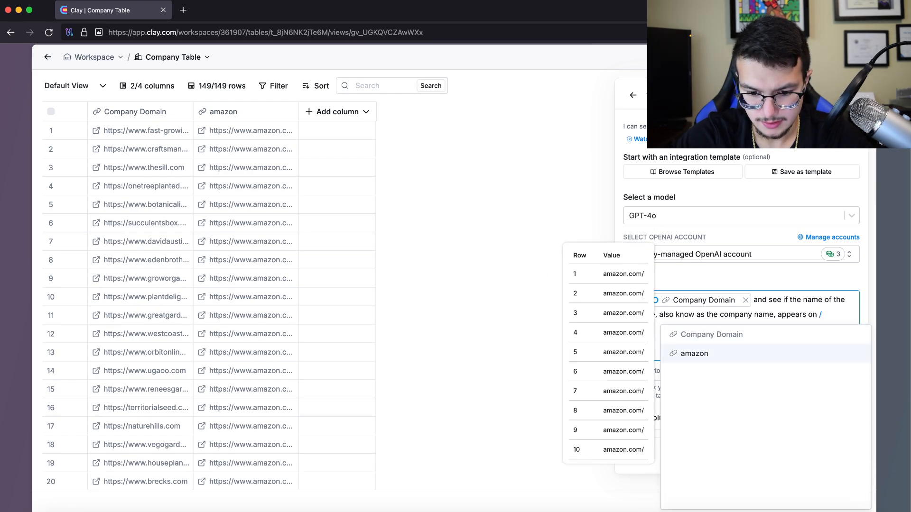
Insert the amazon column, add 'as a listing', and explain existing Amazon sellers are unwanted
key("Return")
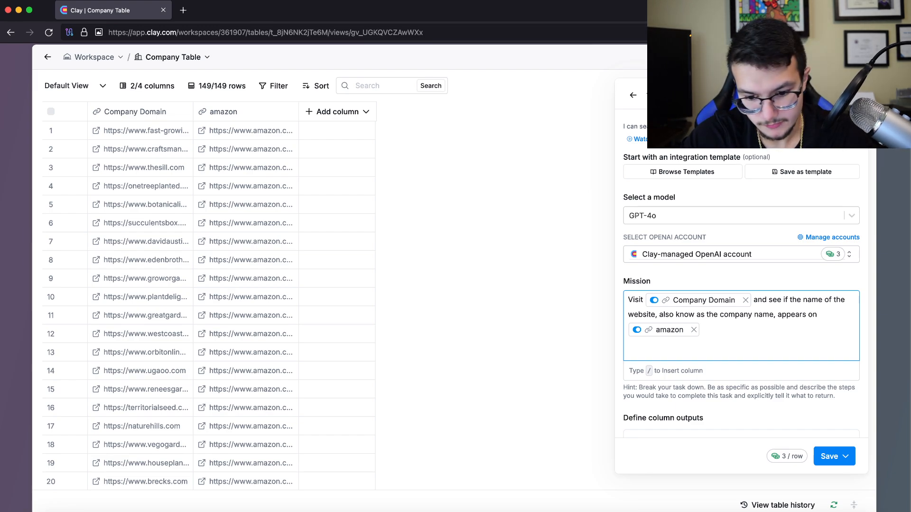
type("as a listing")
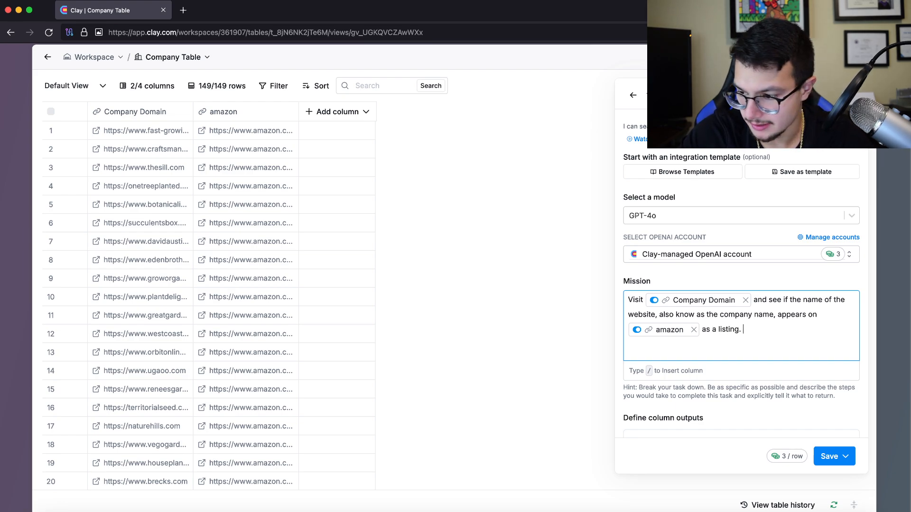
type(". I ")
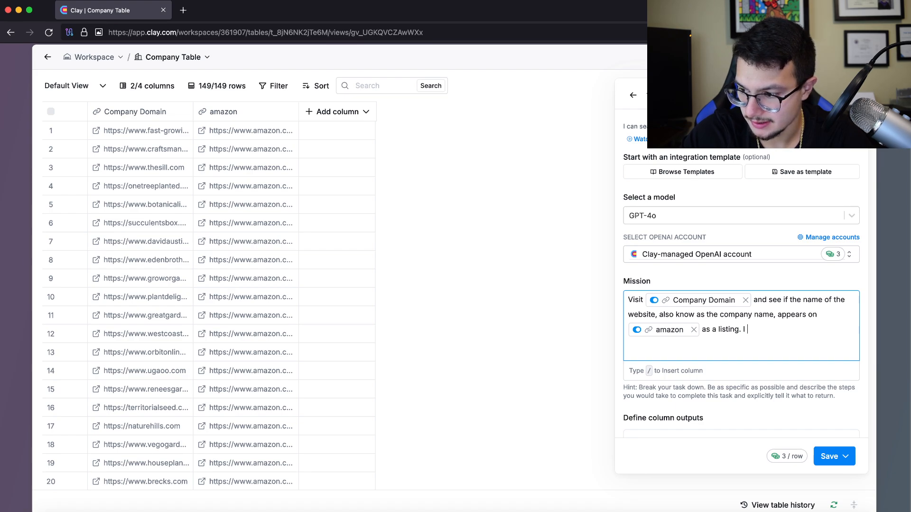
type("h")
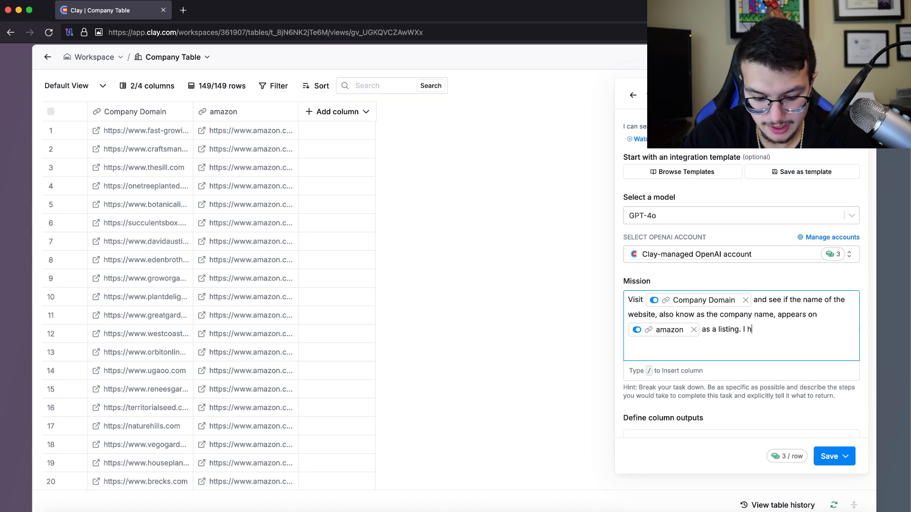
type("elp ")
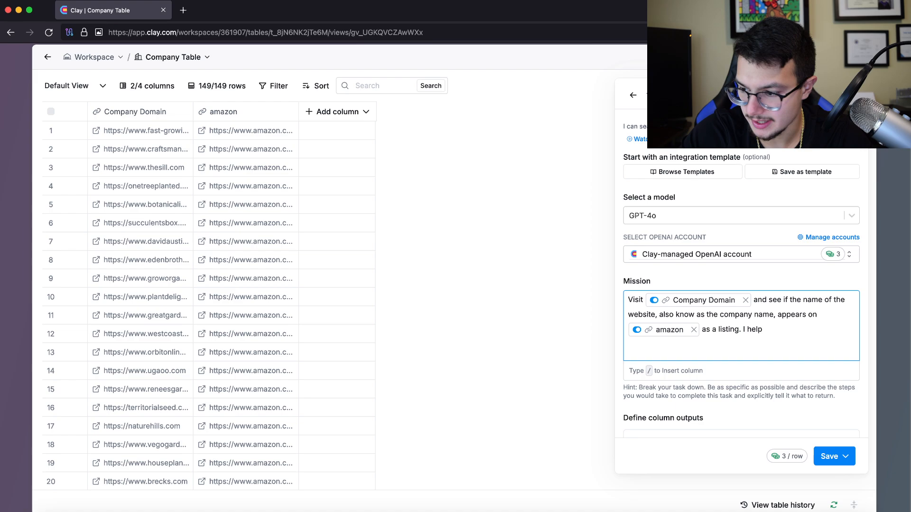
type("launch companies ")
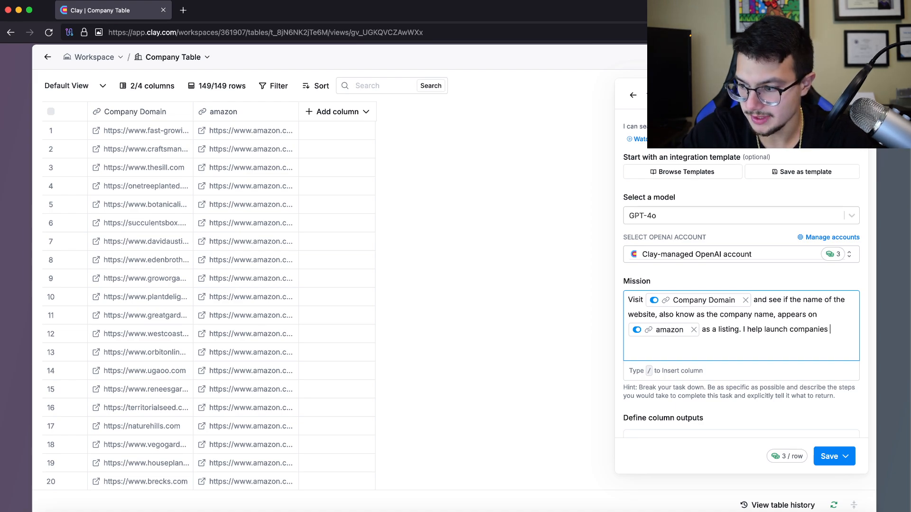
type("on Amazon")
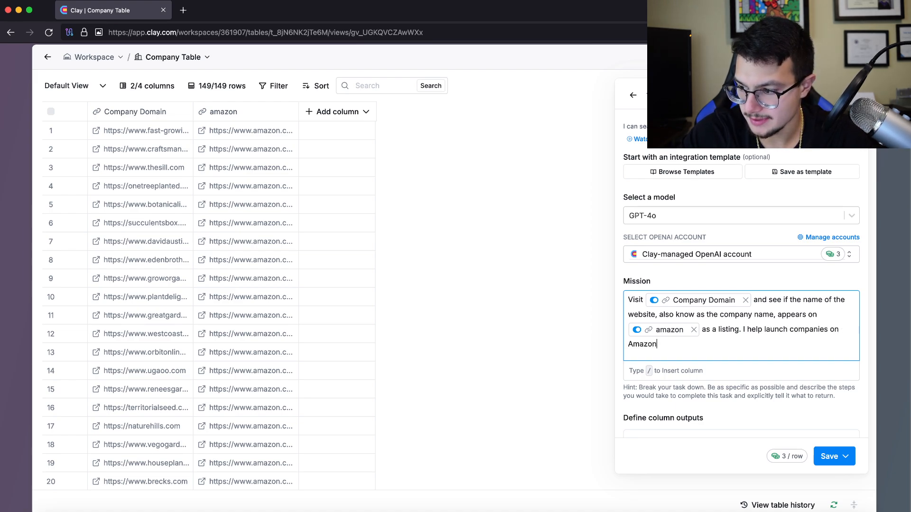
type(" and if they are a")
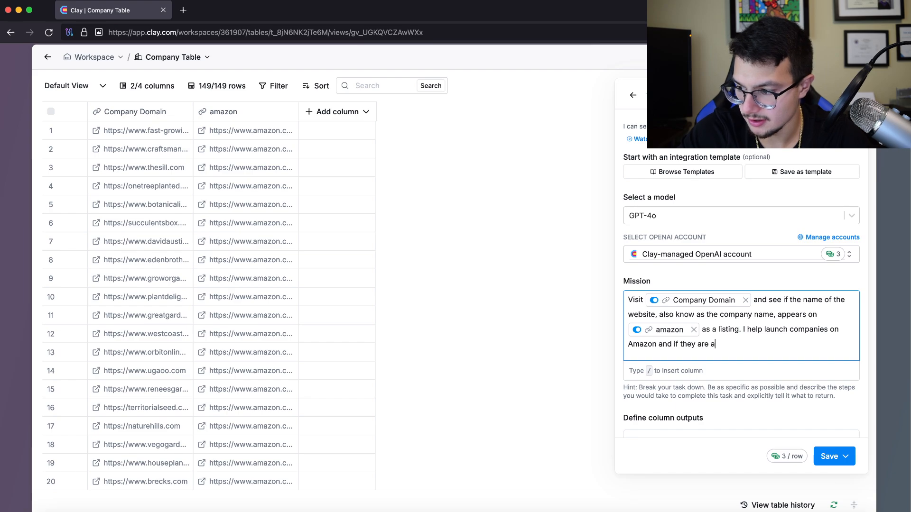
type("lreadyh on Amazon")
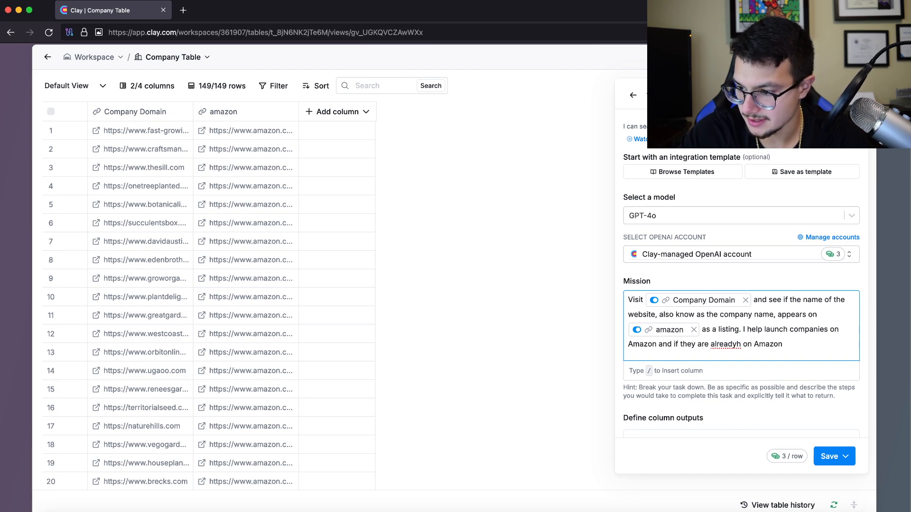
type(" then I do no")
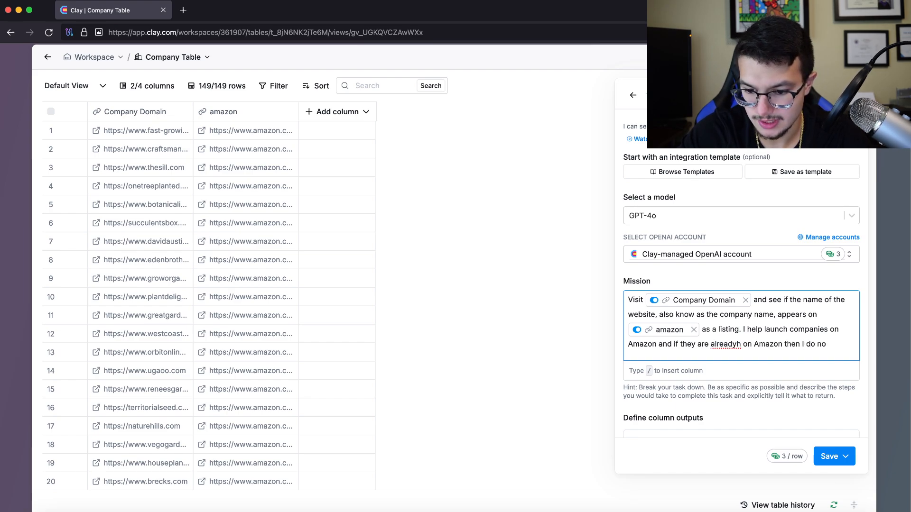
type("t want to talk to ")
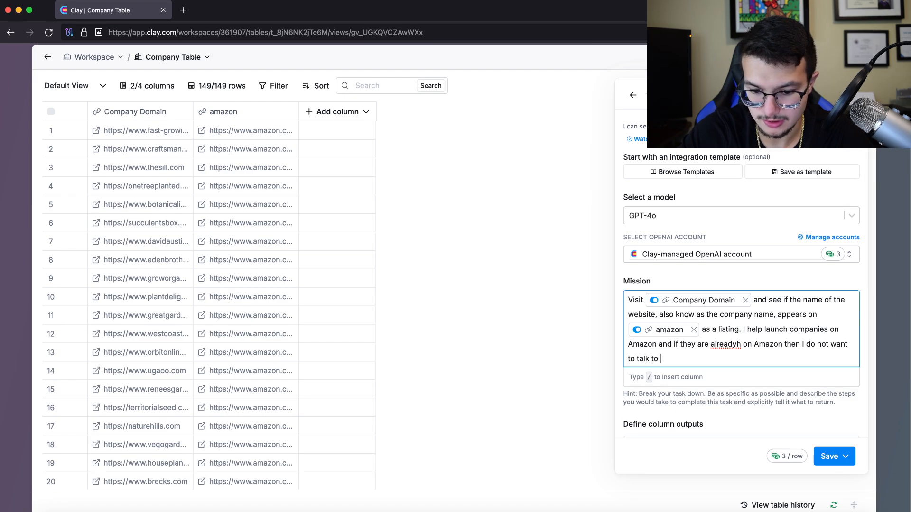
type("them.")
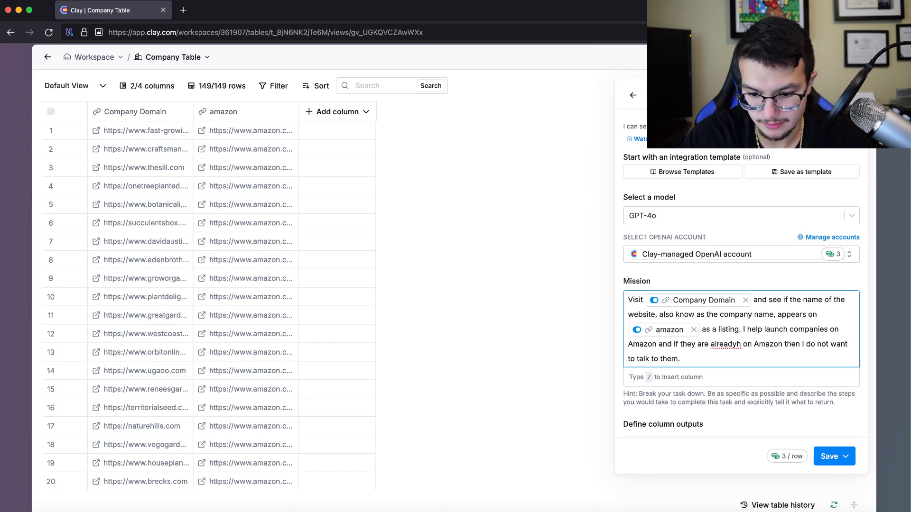
key("BackSpace")
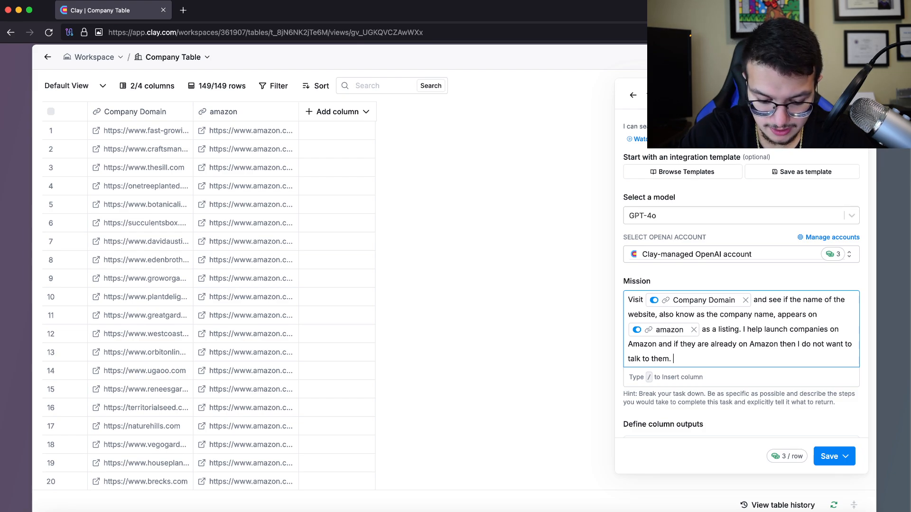
Tell Claygent to check Amazon for the company name and answer "yes" or "no" in the Amazon column
type("I want you")
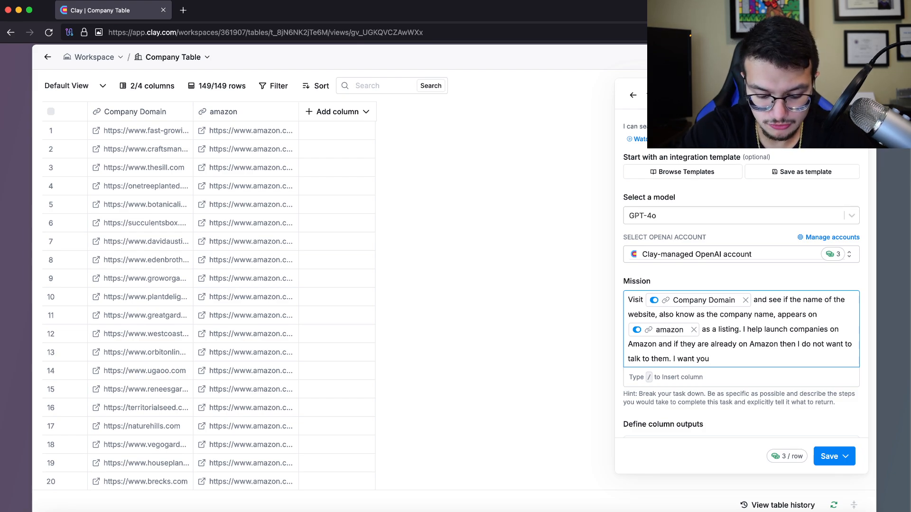
type(" to go on ")
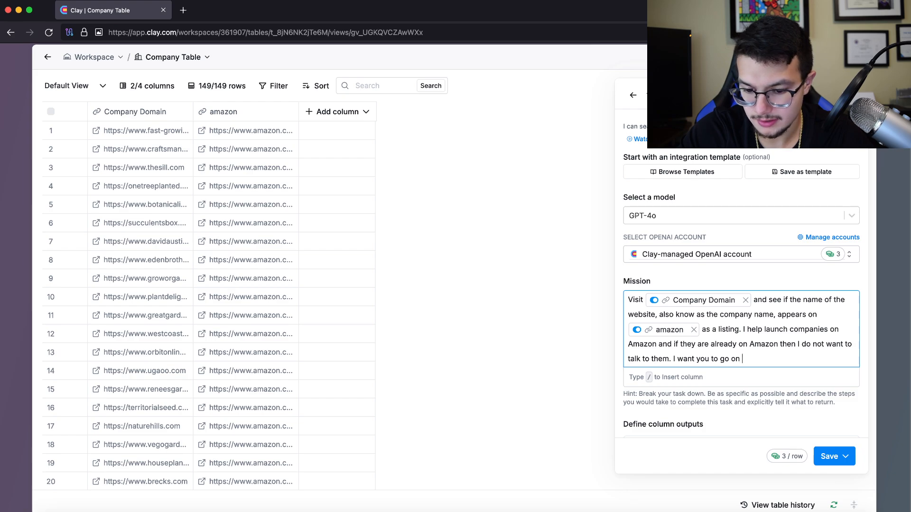
type("to ")
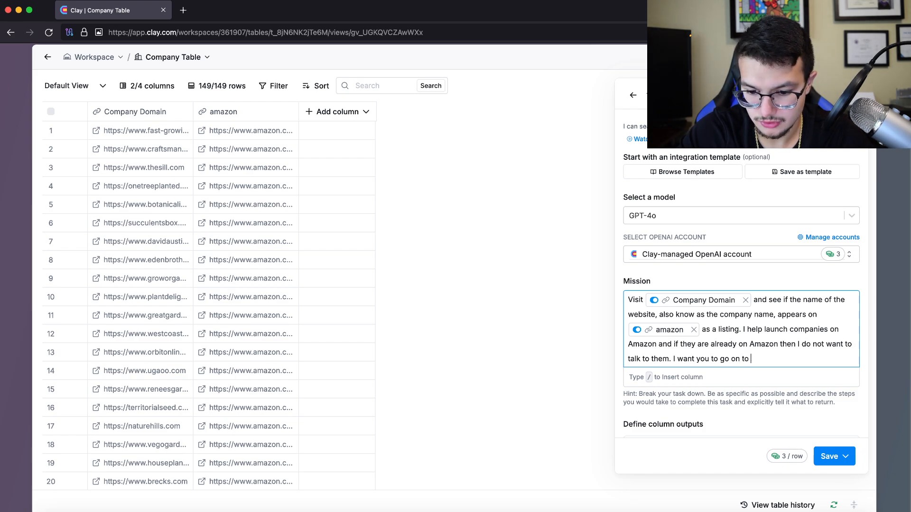
type("Amazon ")
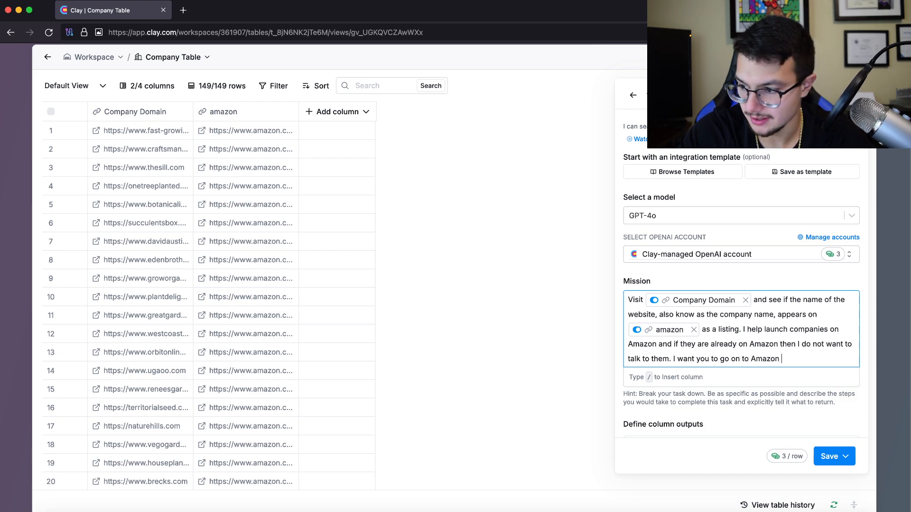
type("and compare if th")
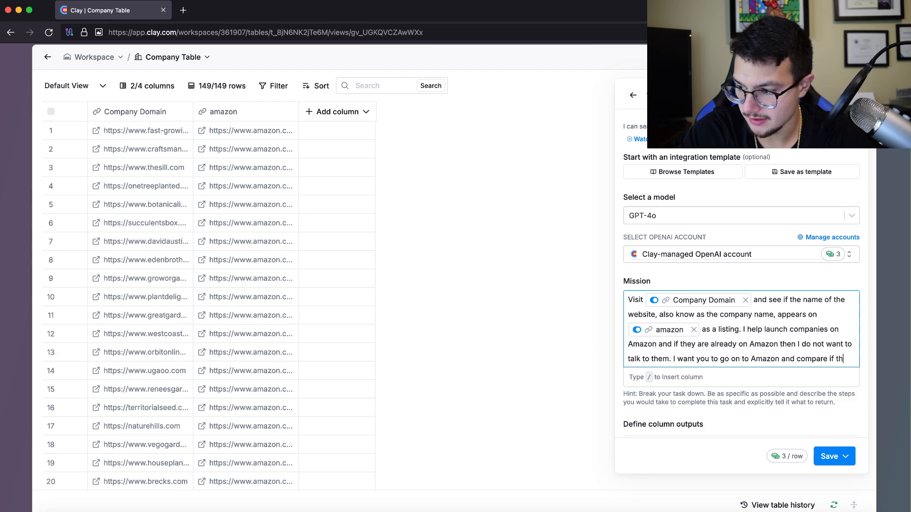
type("e company name")
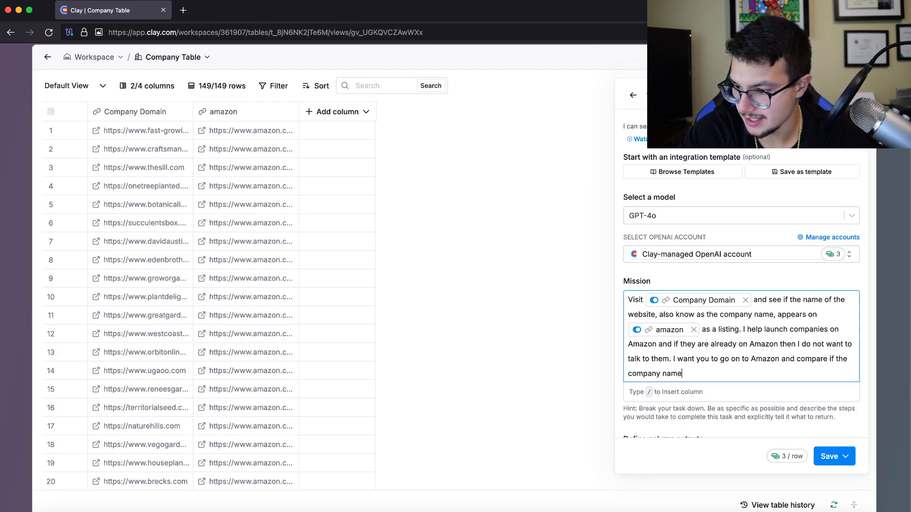
type(", also know as t")
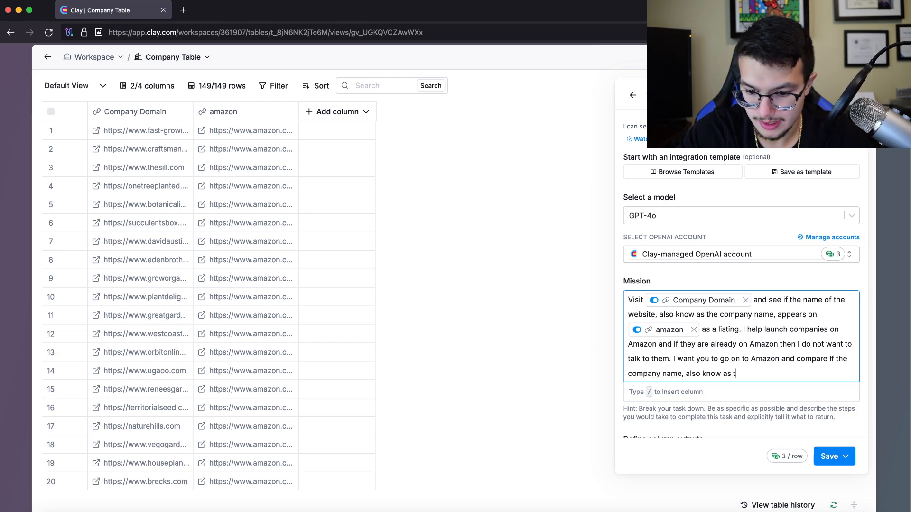
type("he domain")
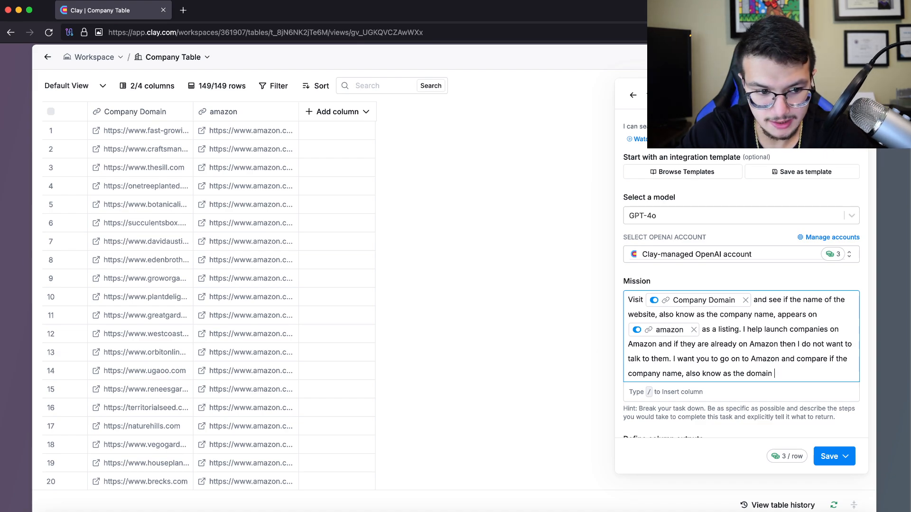
type(" name")
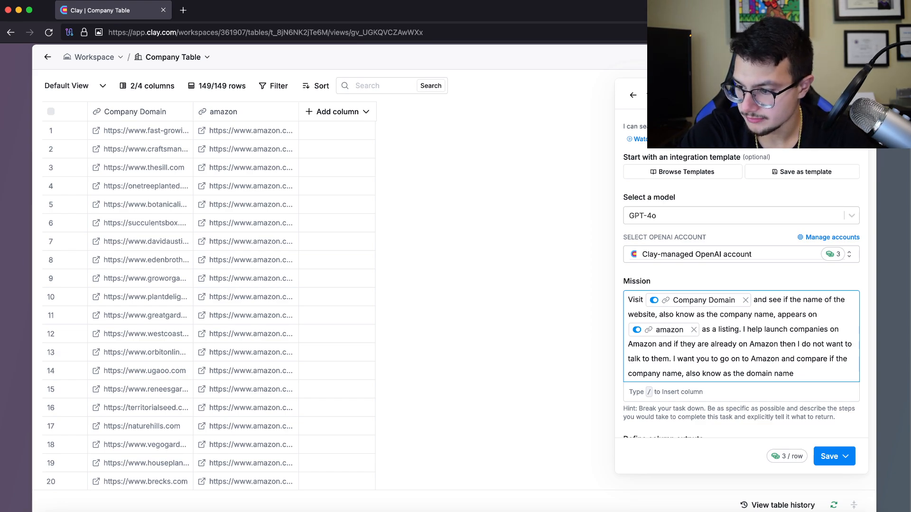
type(", appears")
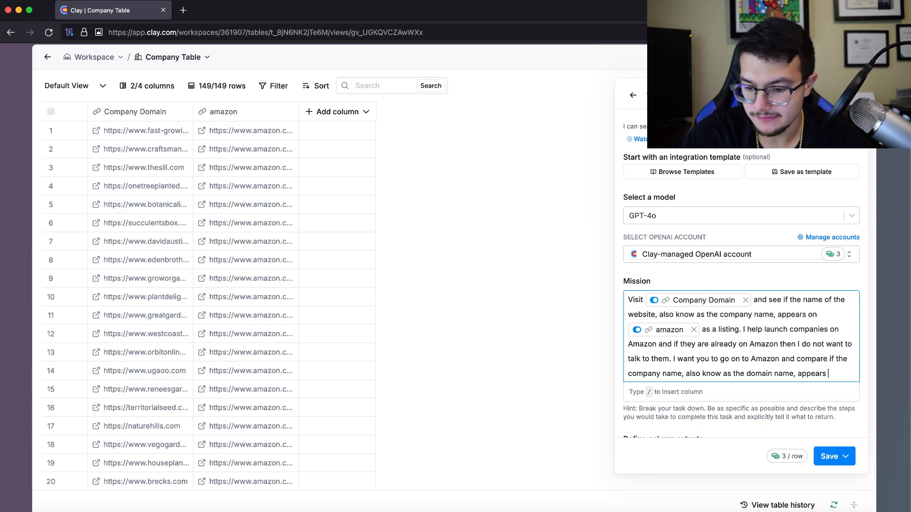
type("on Amaon")
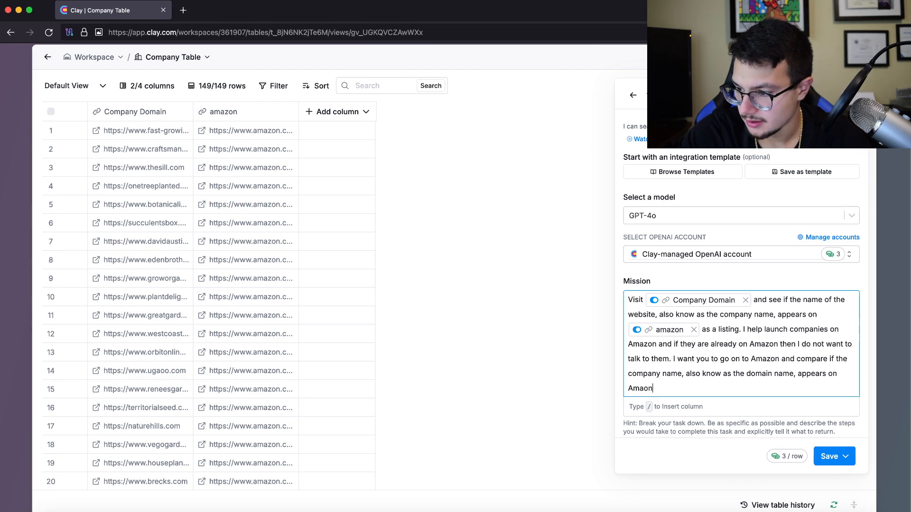
key("BackSpace")
key("BackSpace")
type("zon. ")
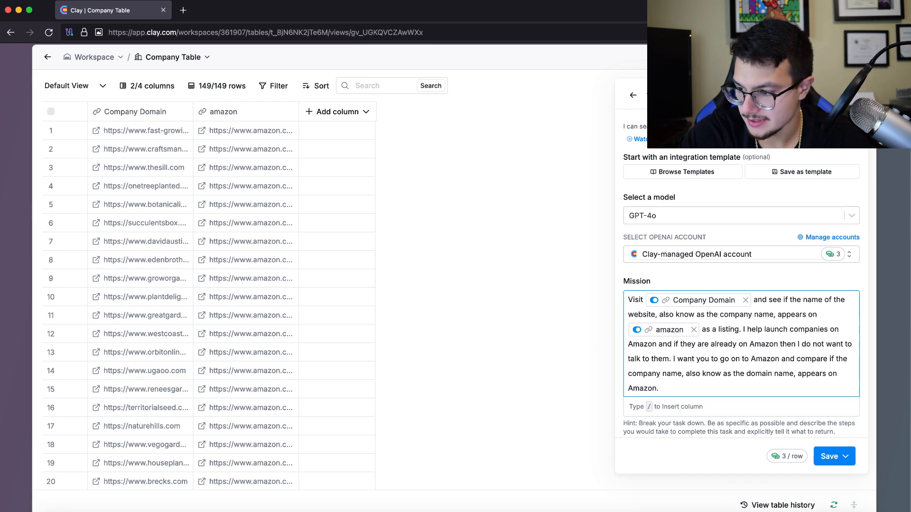
type("If the ")
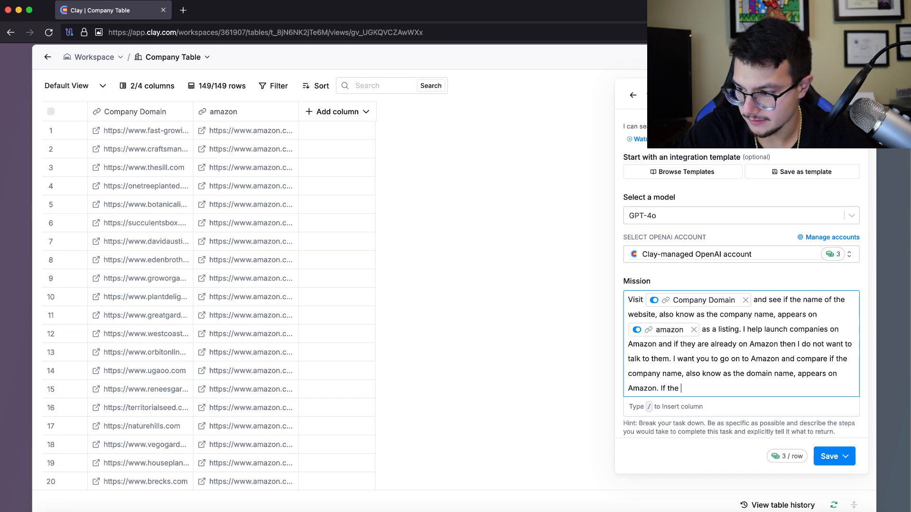
type("company name appears on a")
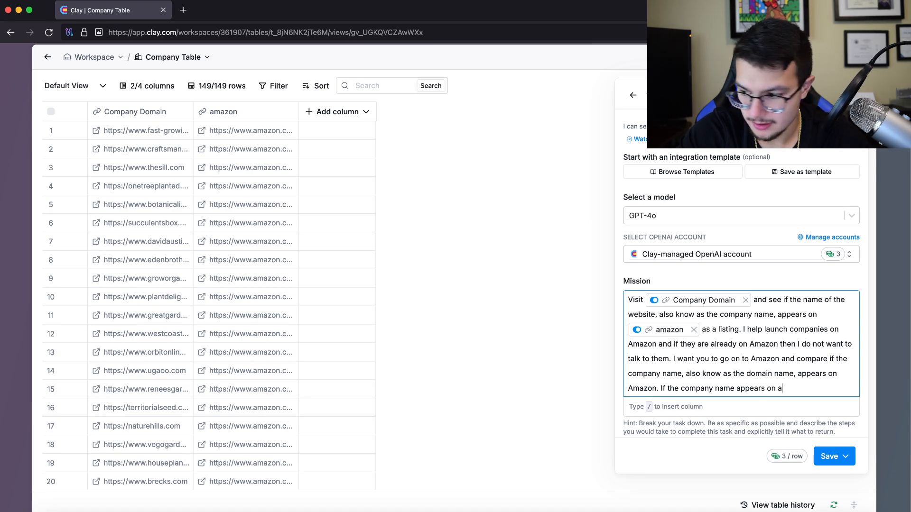
key("BackSpace")
type("Amazo")
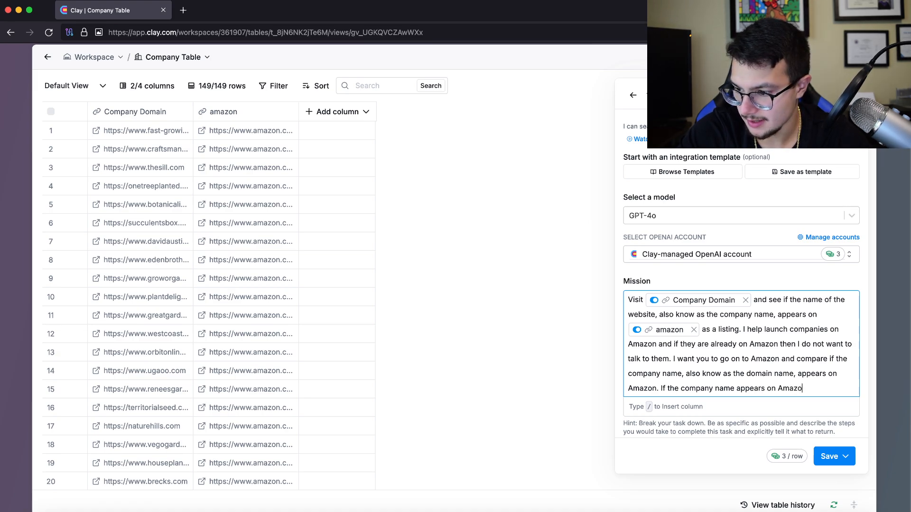
type("n, put \"yes")
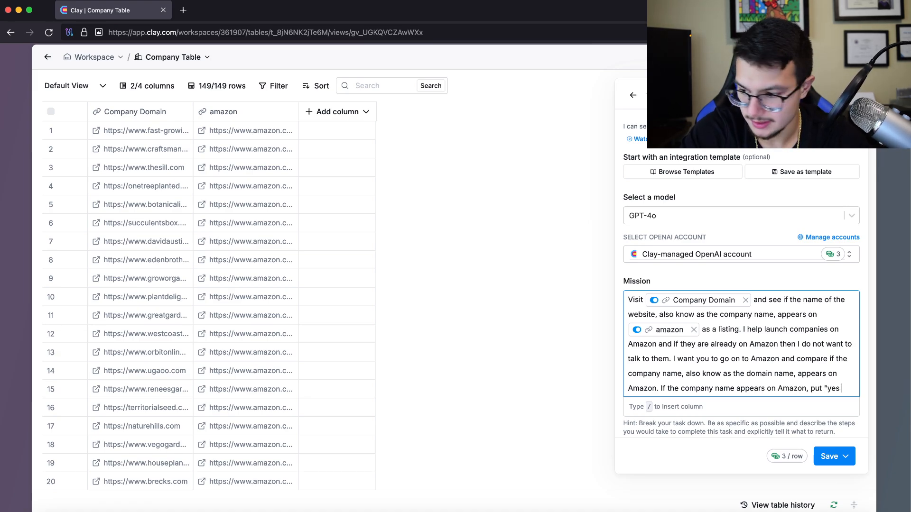
type("\" in the A")
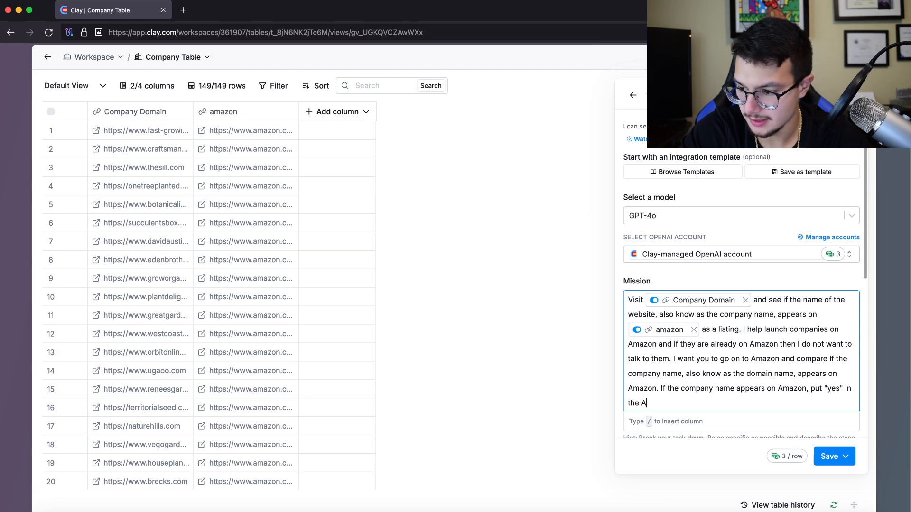
type("mazon column")
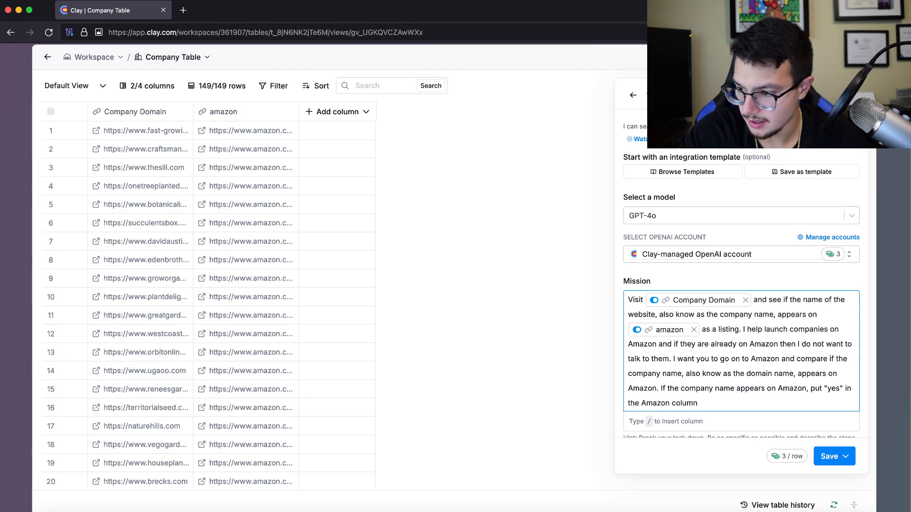
type(". If the company ")
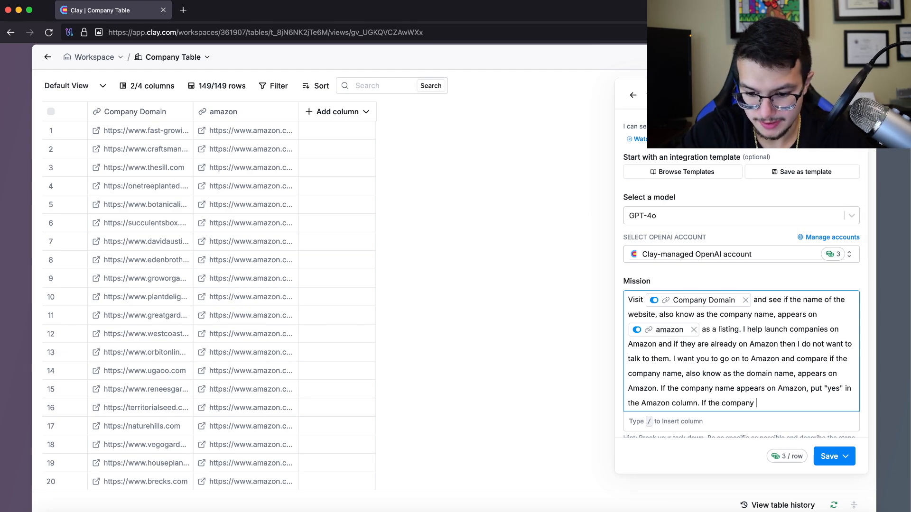
type("name does n")
type("ot a")
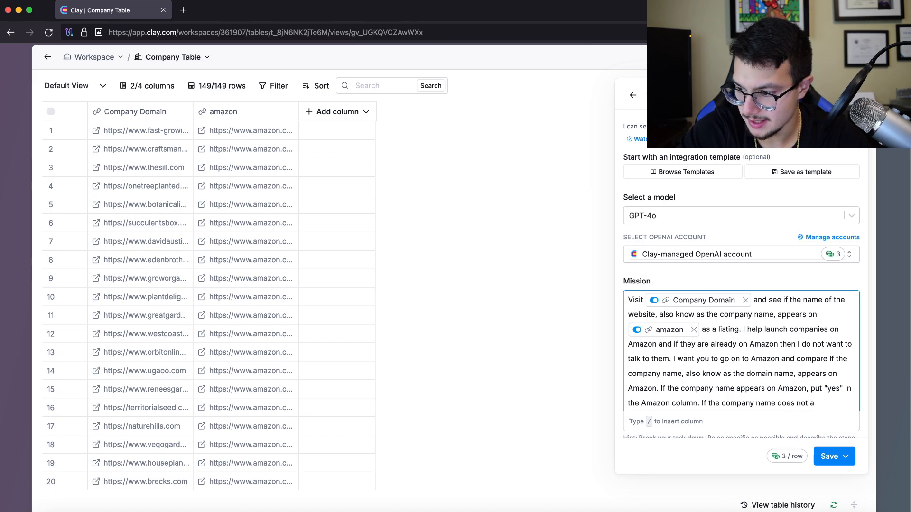
type("ppear on Amazon ,")
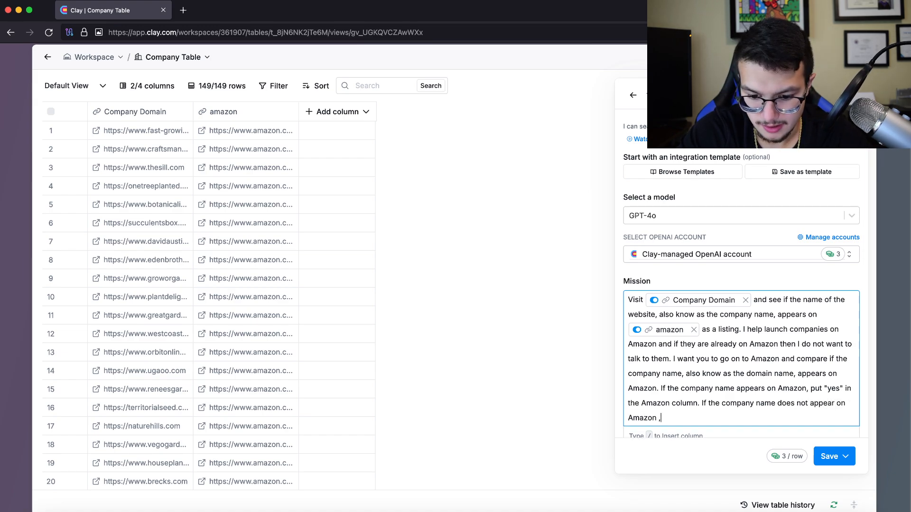
key("BackSpace")
type(",")
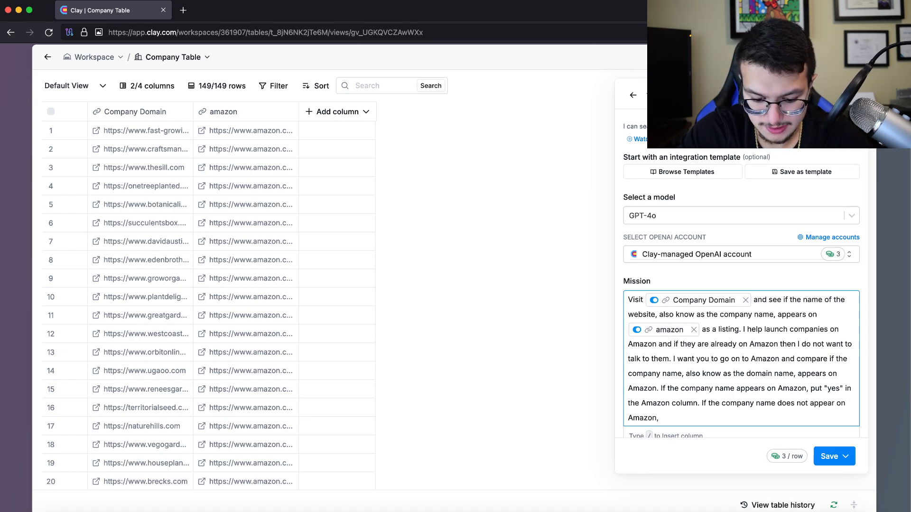
type(" put \"no")
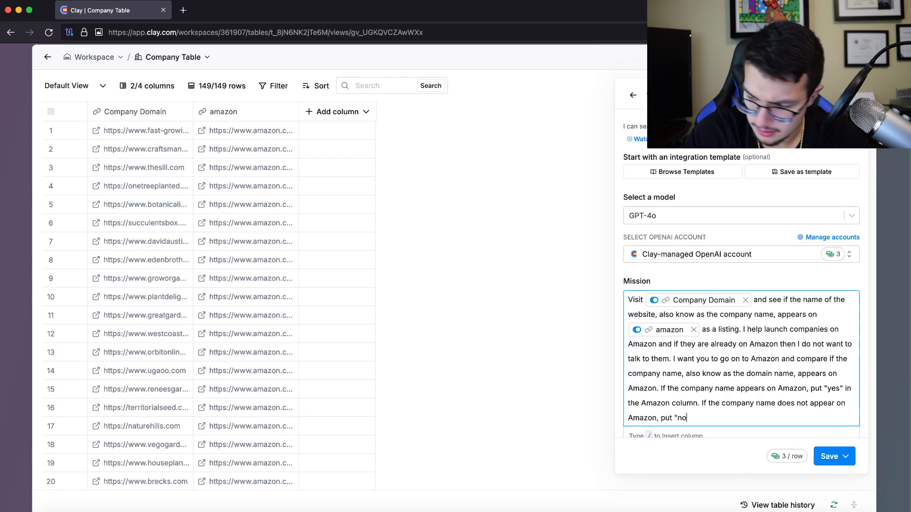
type("\" in the")
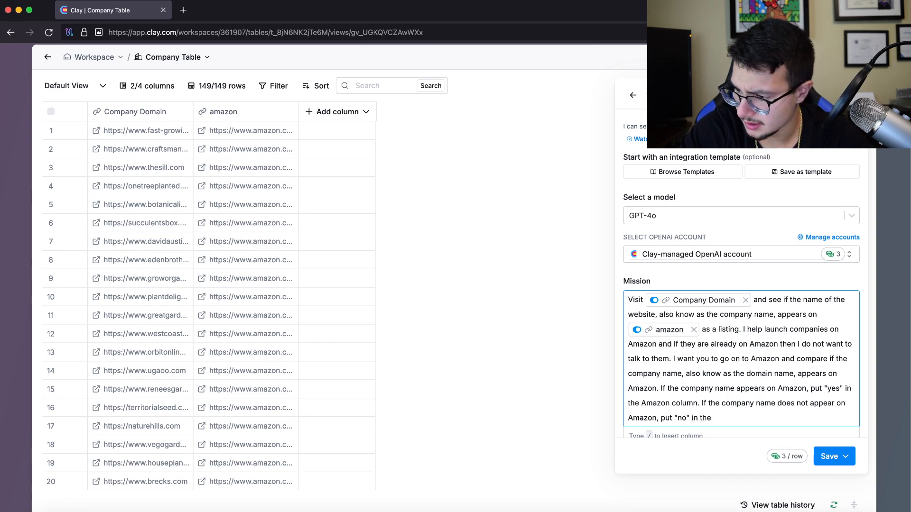
type(" Amazon co")
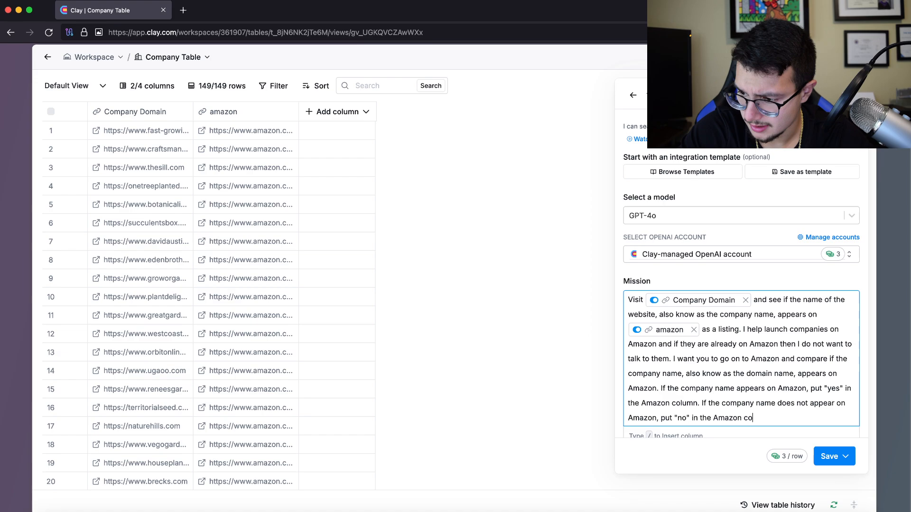
type("lumn.")
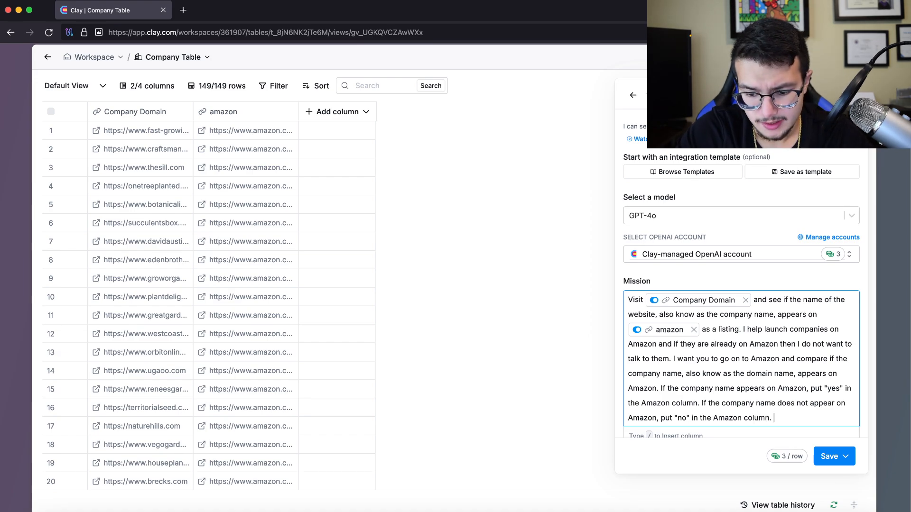
scroll(740, 332, "down", 1)
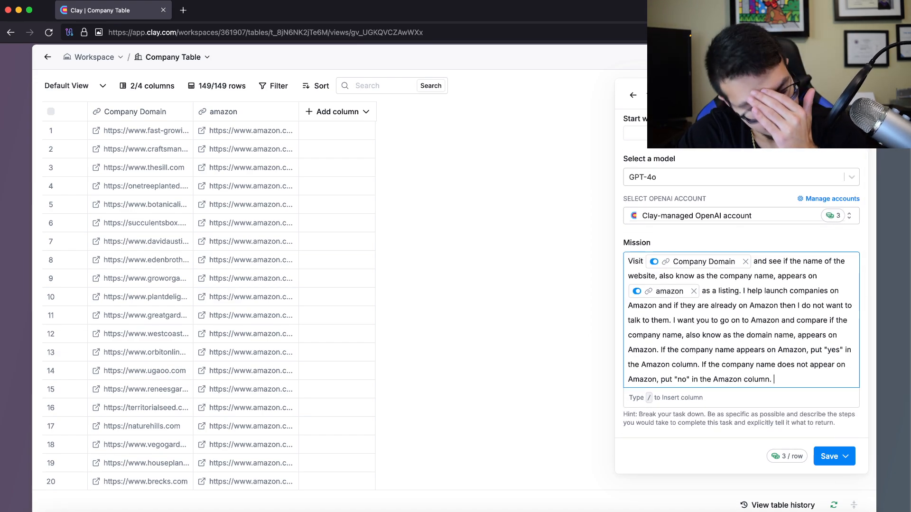
scroll(741, 332, "up", 1)
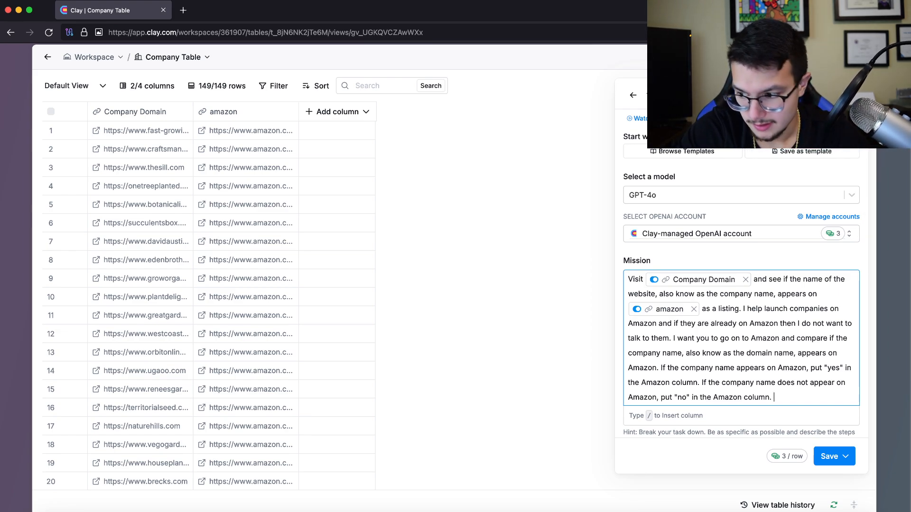
Add 'Please make sure you are 100% right, I will get fired if the data is incorrect.'
type("If")
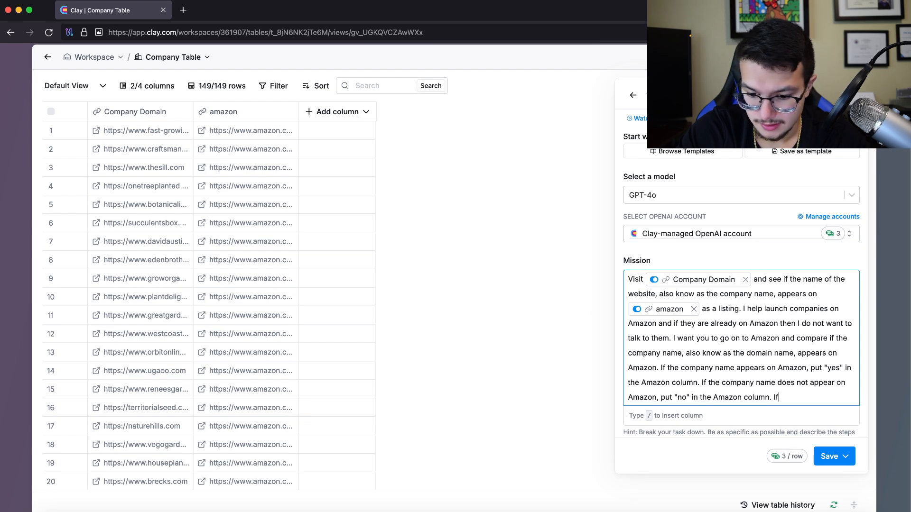
type(" this")
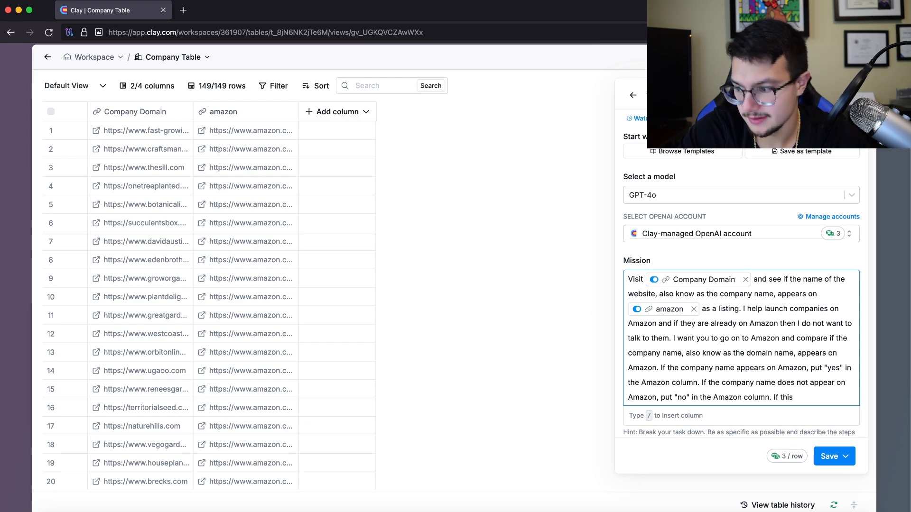
key("alt+BackSpace")
key("alt+BackSpace")
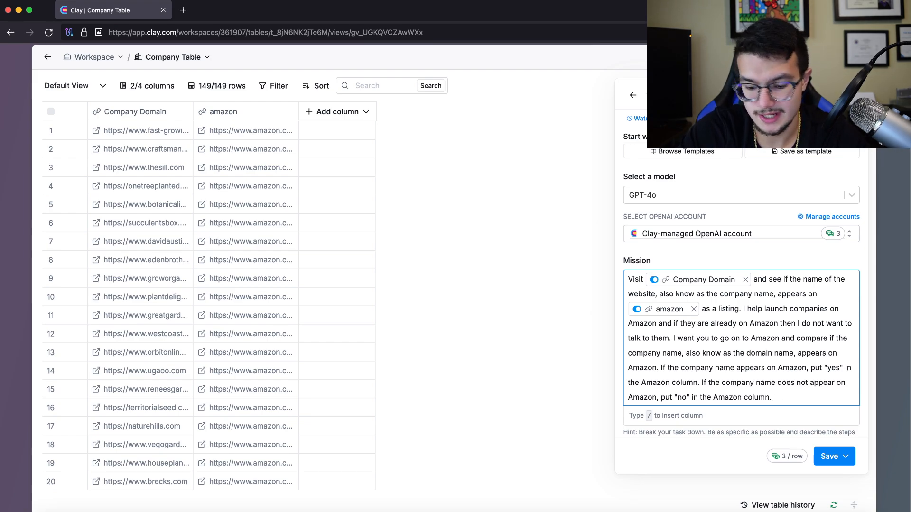
type("Please ma")
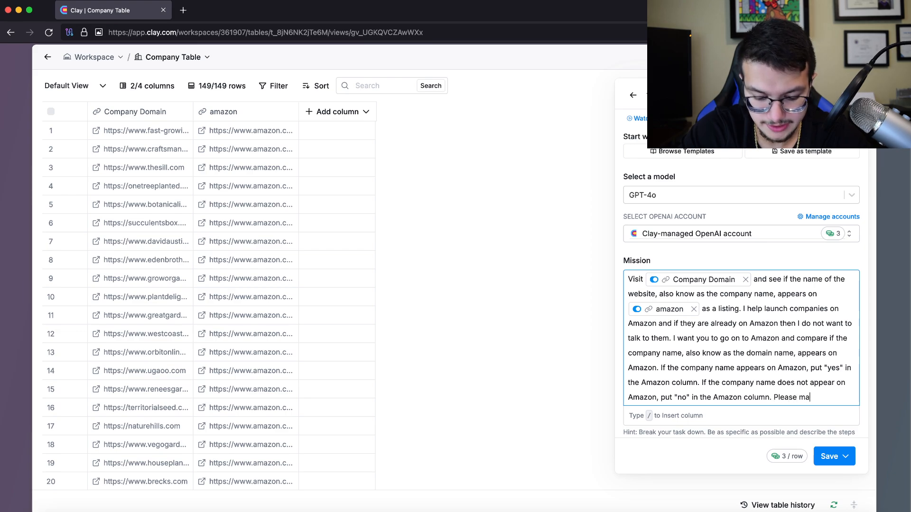
type("ke sure you are")
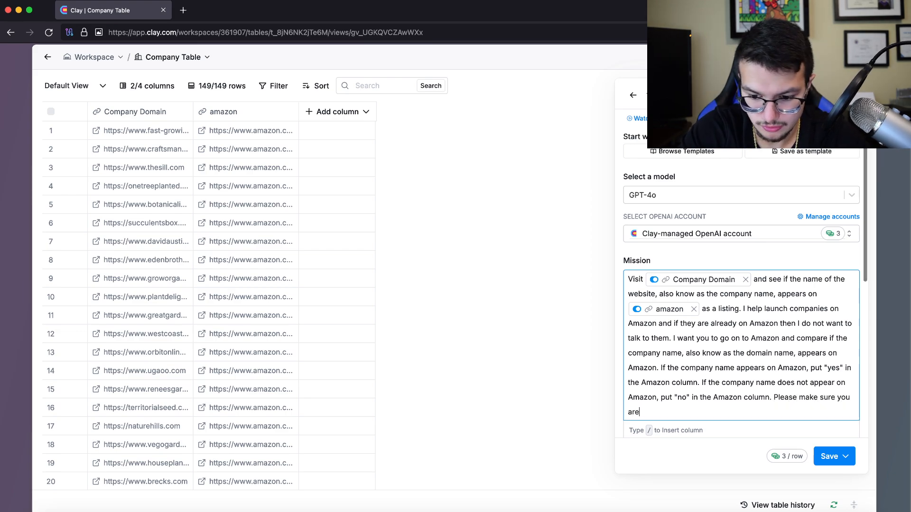
type(" 100% right")
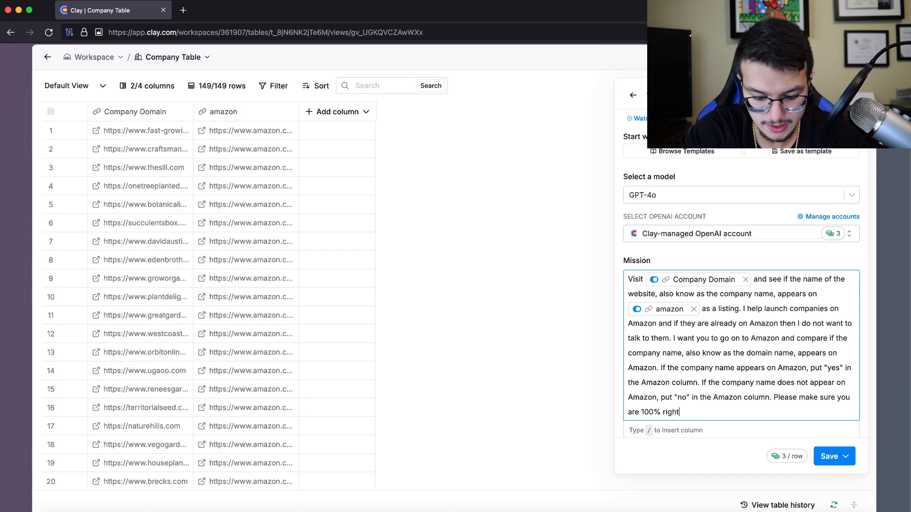
type(", I will ge")
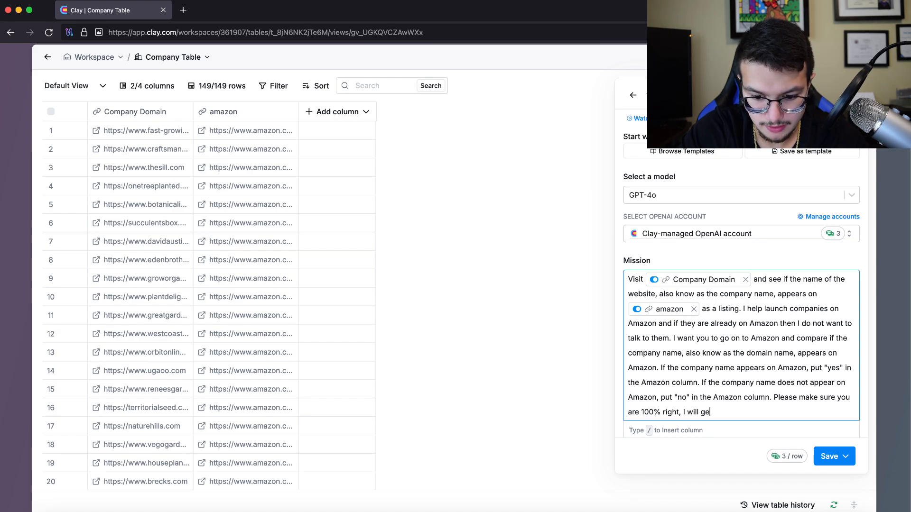
type("t fired if ")
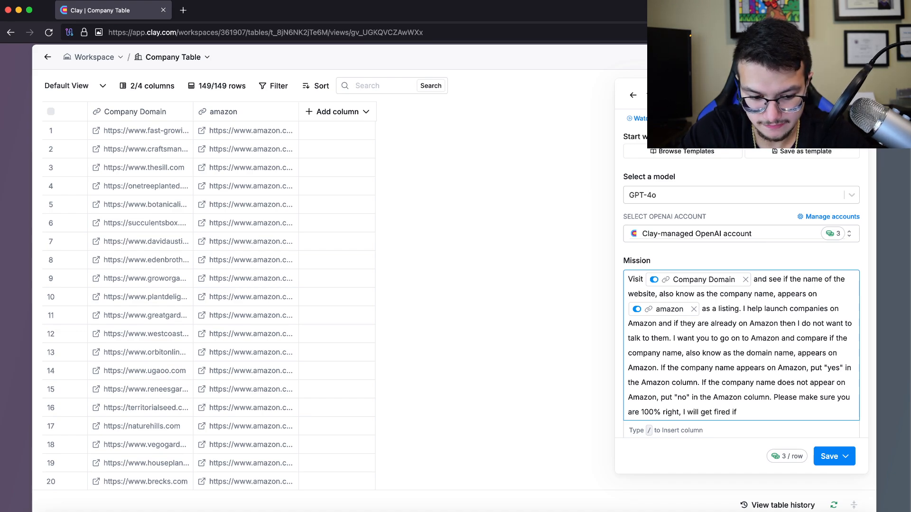
type("this da")
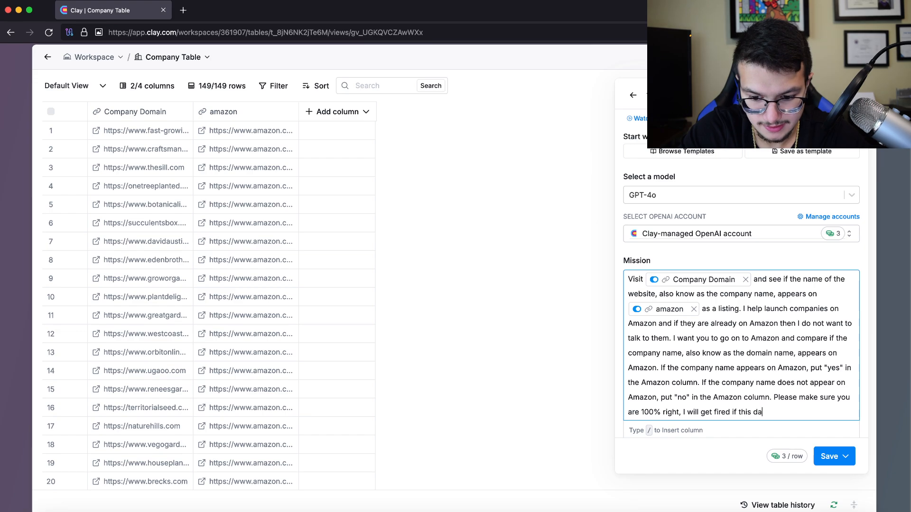
type("t")
key("BackSpace")
key("BackSpace")
type("e dat")
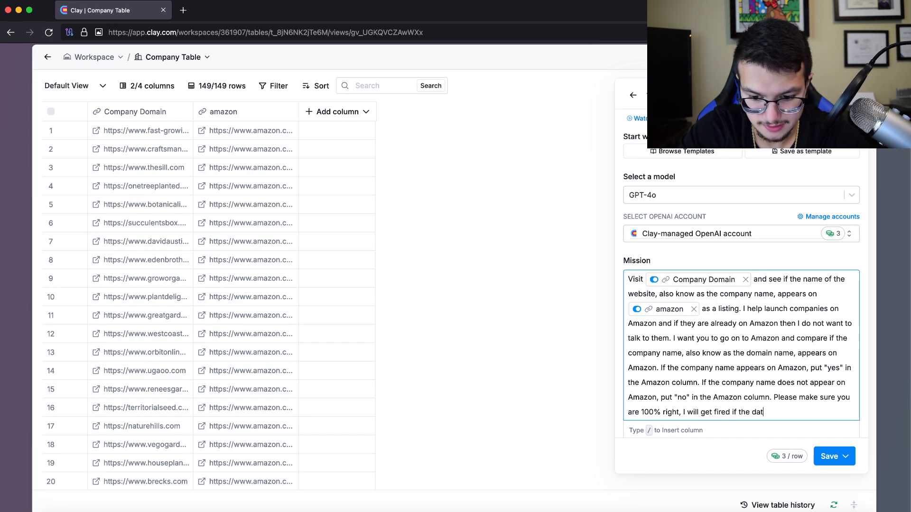
type("a is innocr")
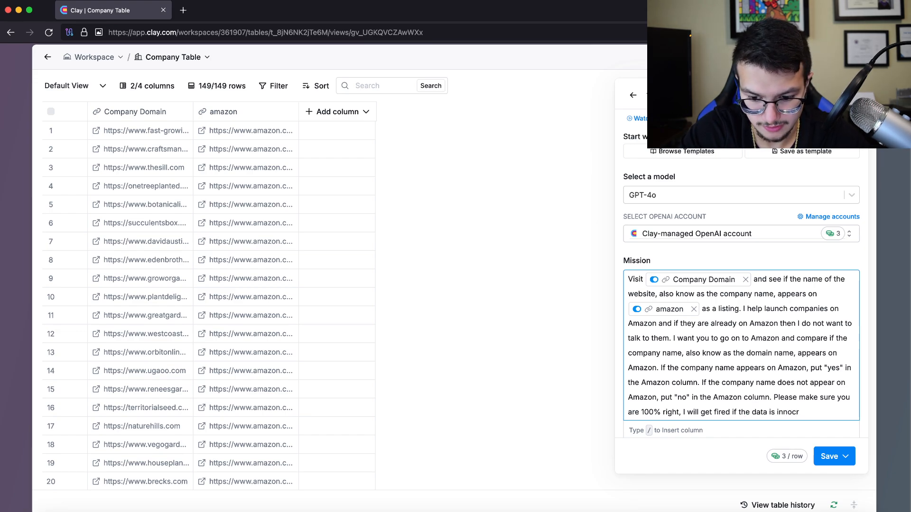
key("BackSpace")
key("BackSpace")
key("BackSpace")
type("correct.")
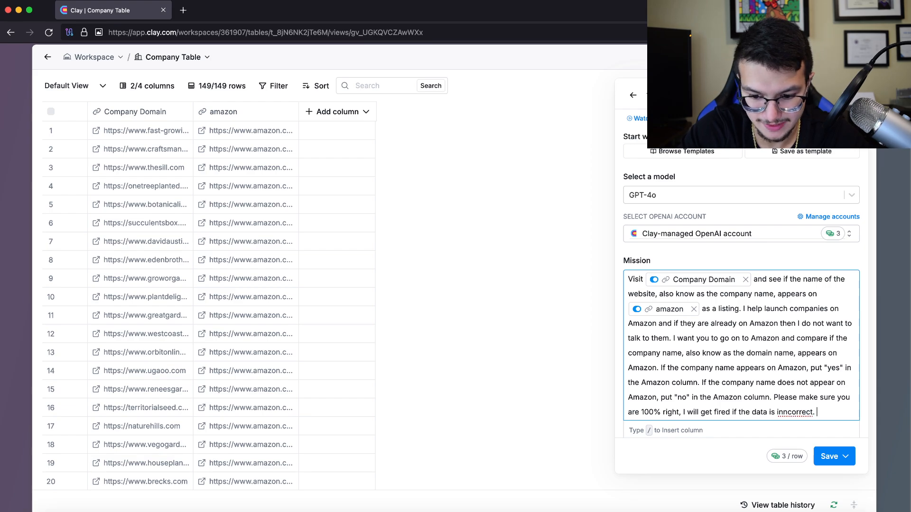
key("BackSpace")
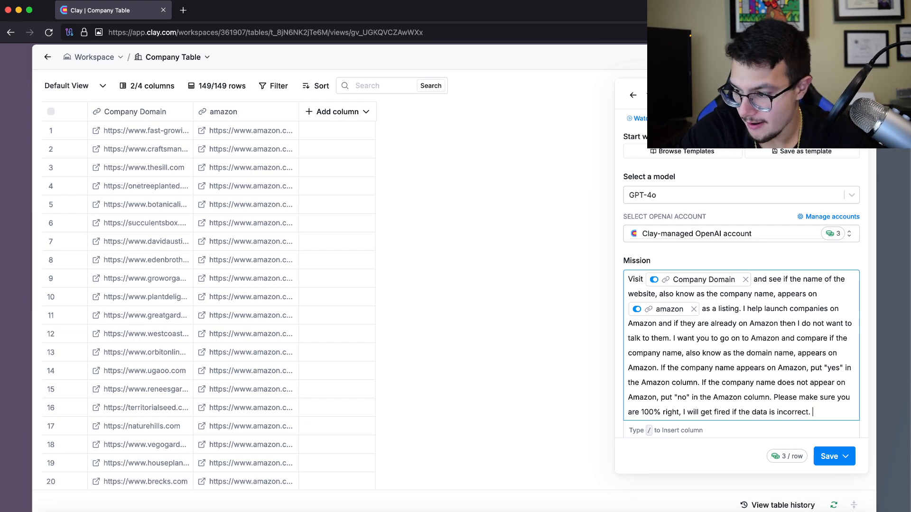
Finish with: if unsure the company is on Amazon, type out "TBH IDK" into the column
type("If you are")
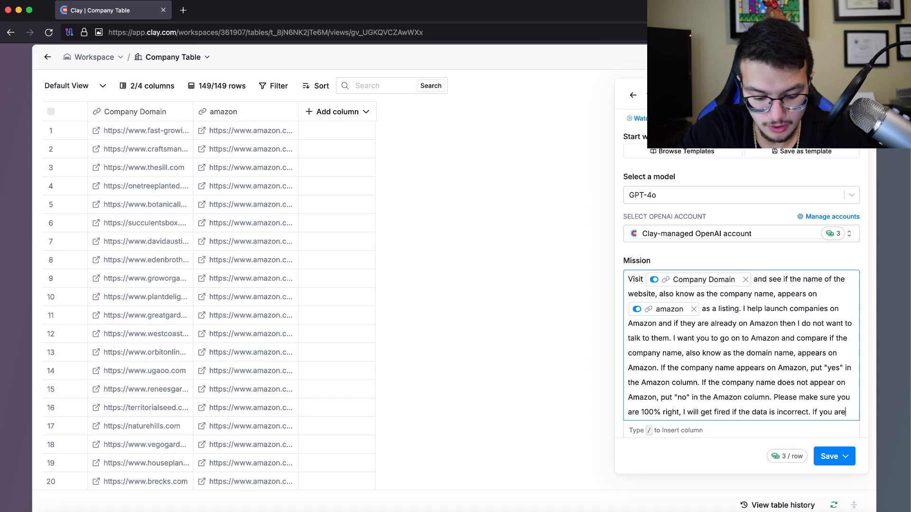
type(" unsure if t")
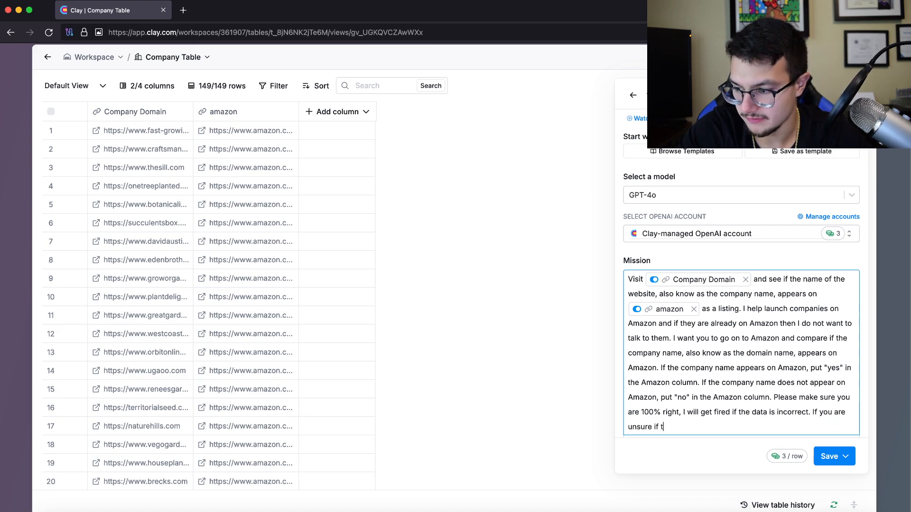
type("he company is on")
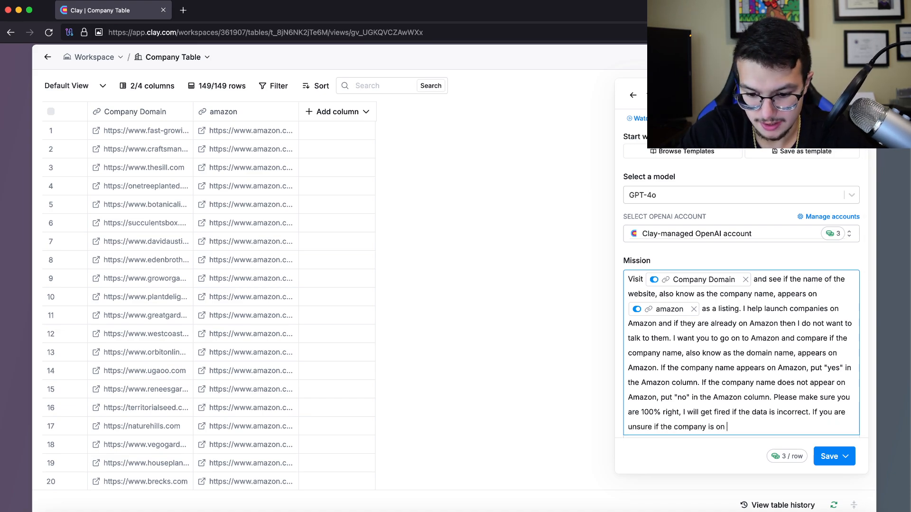
type(" Amazon")
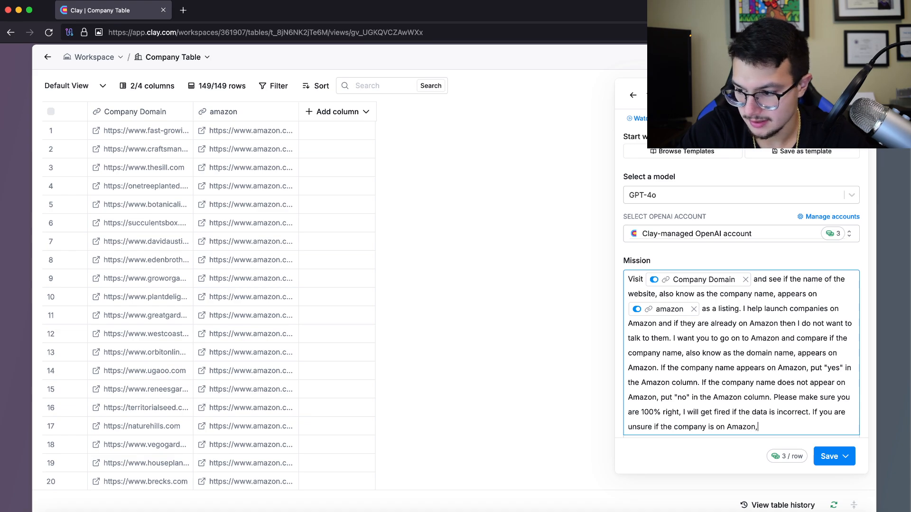
type(", type out")
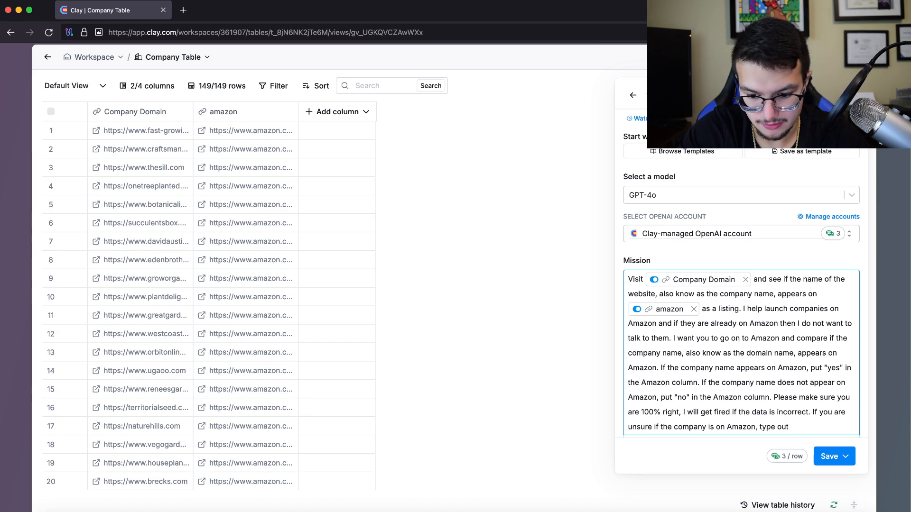
key("BackSpace")
key("BackSpace")
key("BackSpace")
type("out \"")
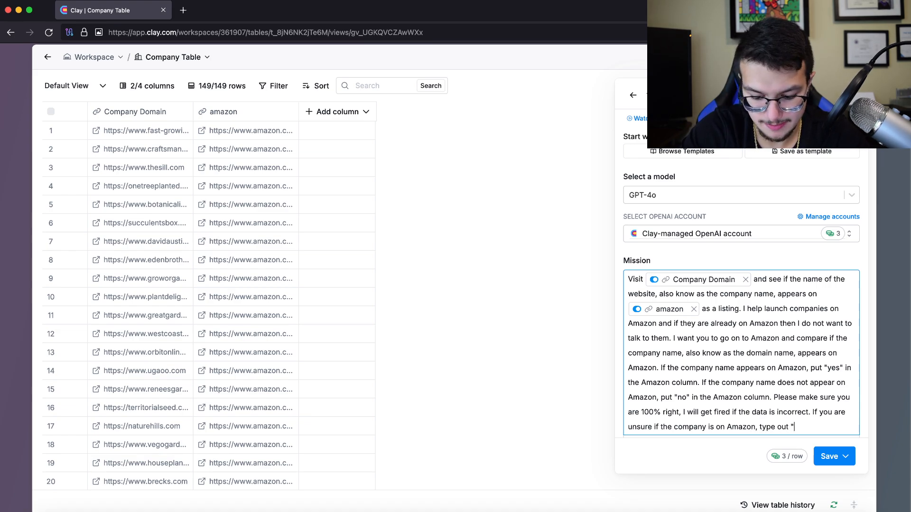
type("TB")
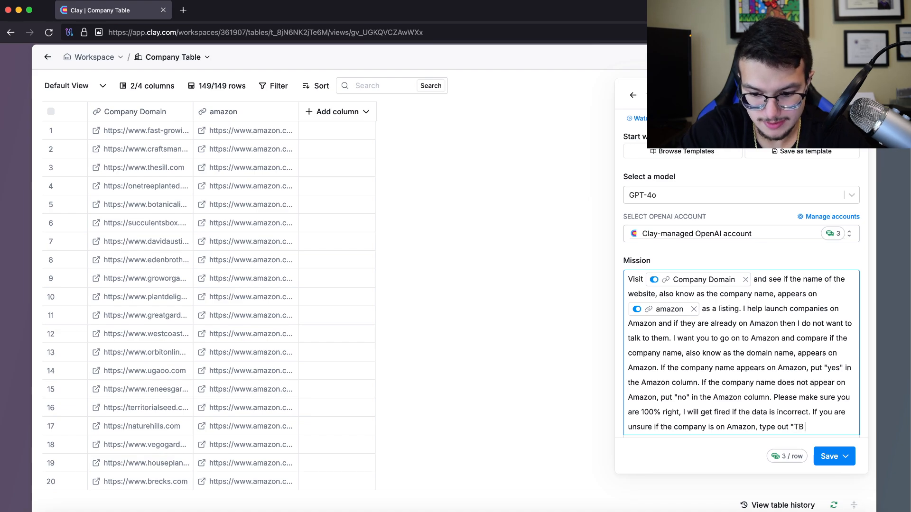
type("H ")
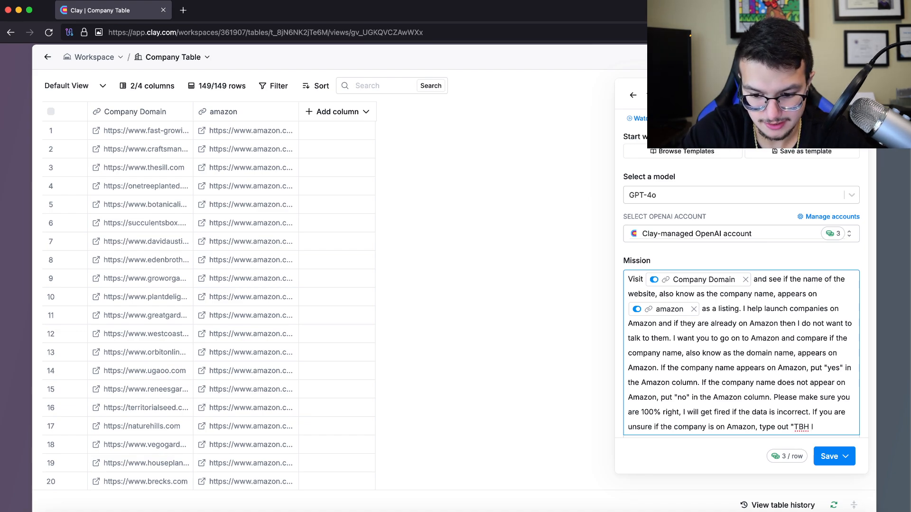
type("IDK\" ")
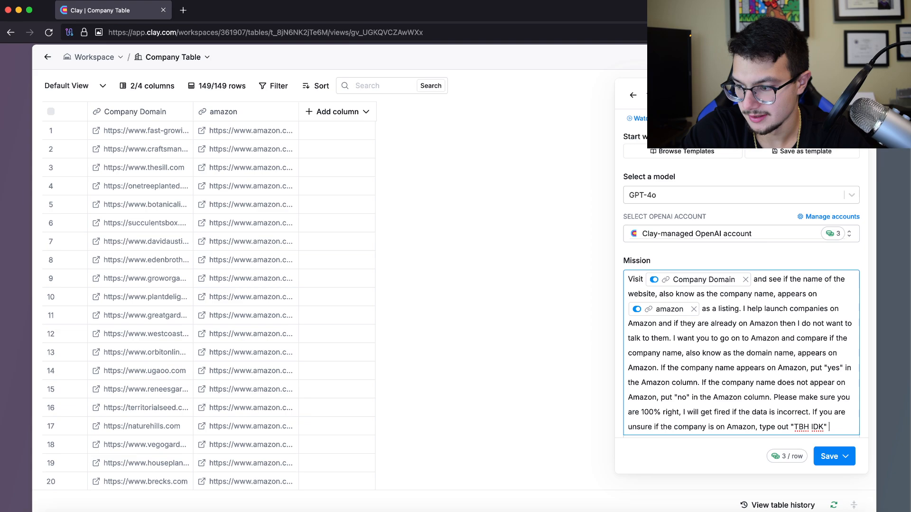
type("into the column")
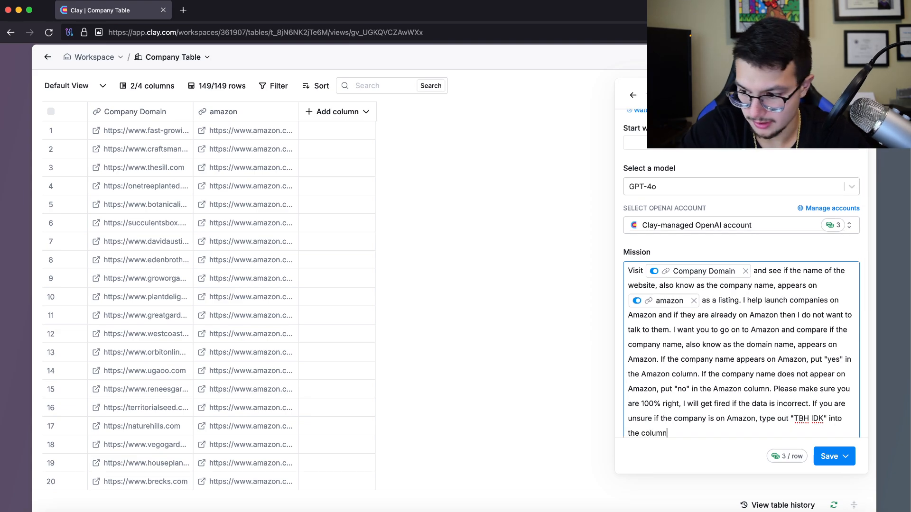
type(".")
Save the Claygent column and run it on all 149 rows in this view
scroll(741, 295, "down", 5)
scroll(741, 294, "up", 3)
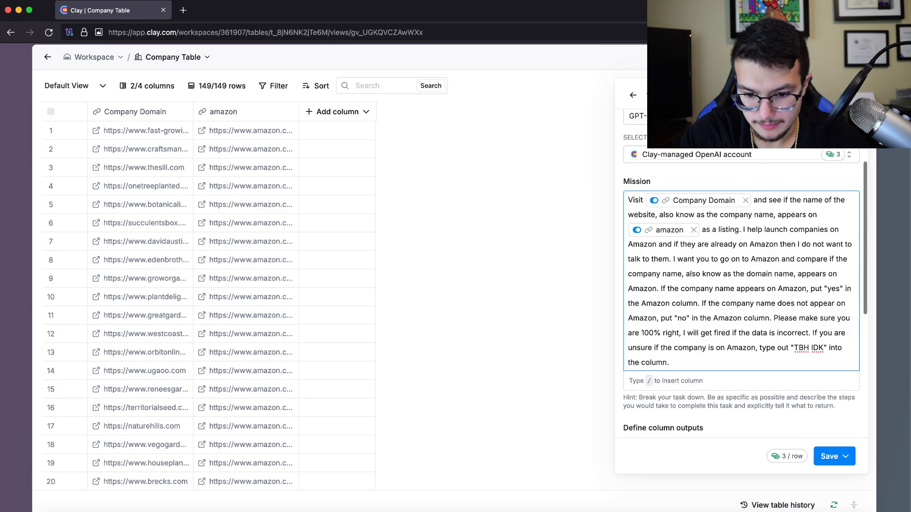
scroll(740, 294, "up", 3)
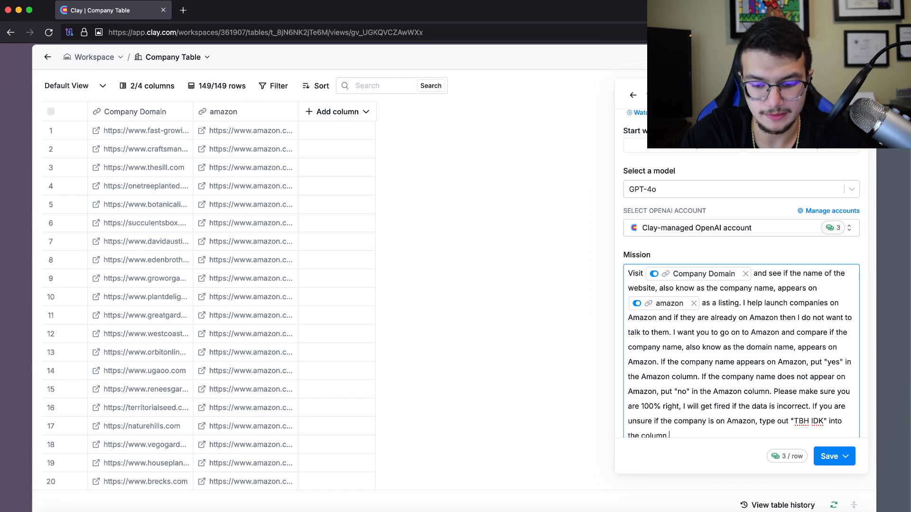
scroll(740, 294, "down", 5)
scroll(740, 294, "up", 3)
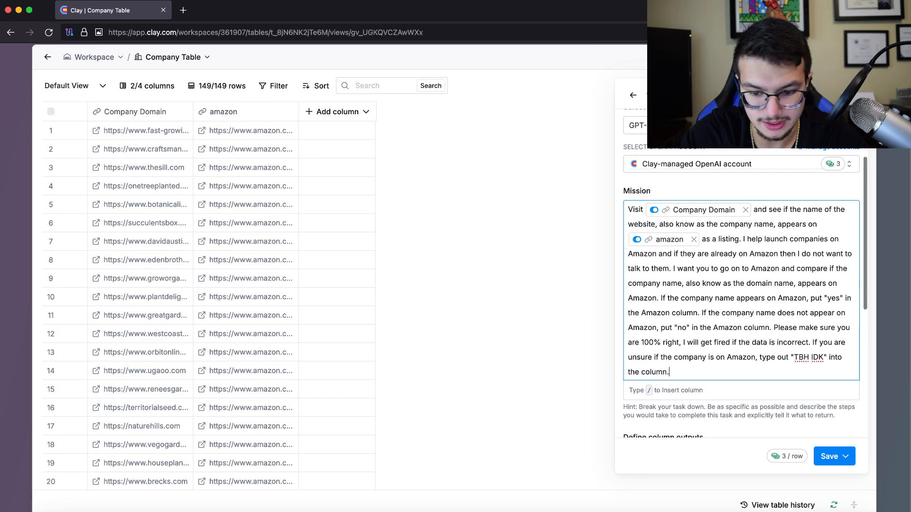
scroll(741, 294, "down", 5)
scroll(741, 294, "down", 3)
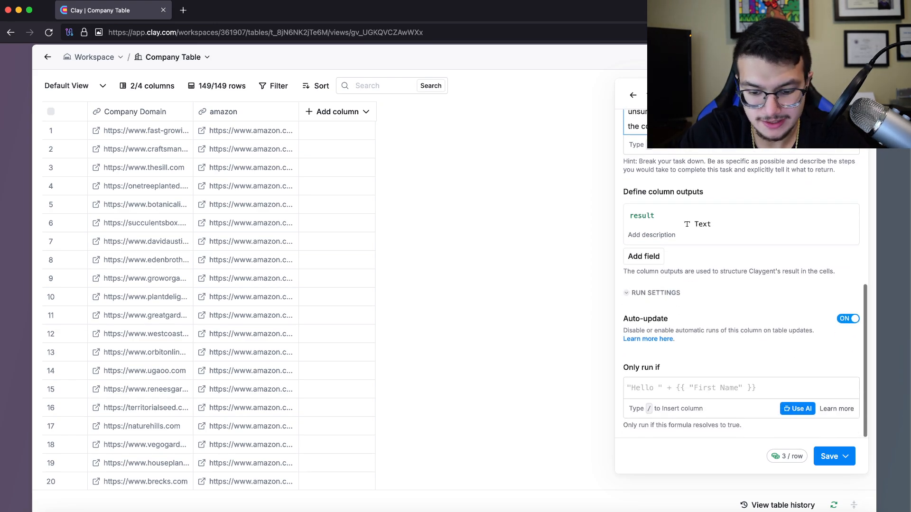
scroll(741, 294, "up", 1)
scroll(741, 294, "down", 1)
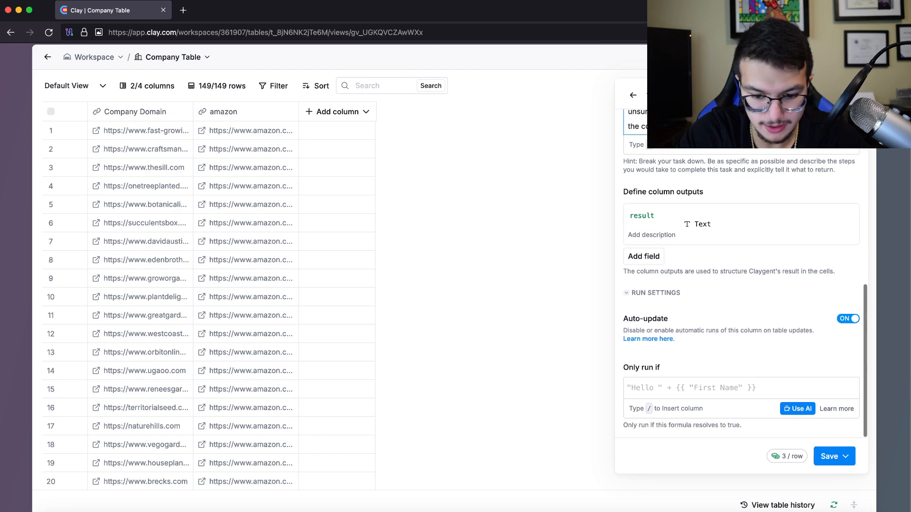
scroll(741, 294, "up", 10)
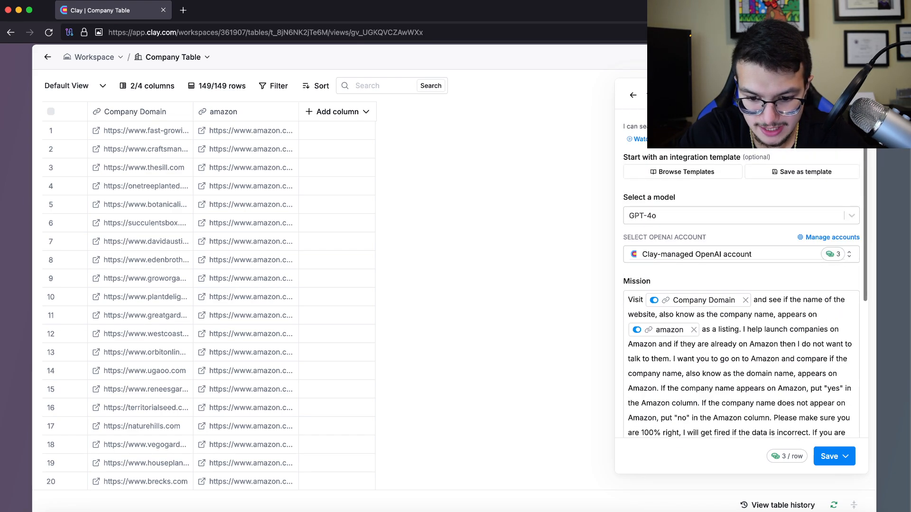
left_click(845, 457)
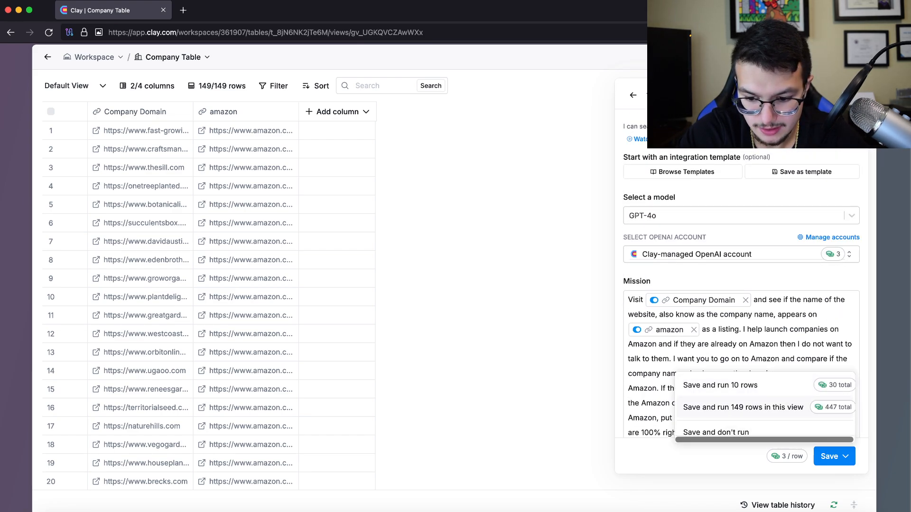
left_click(743, 407)
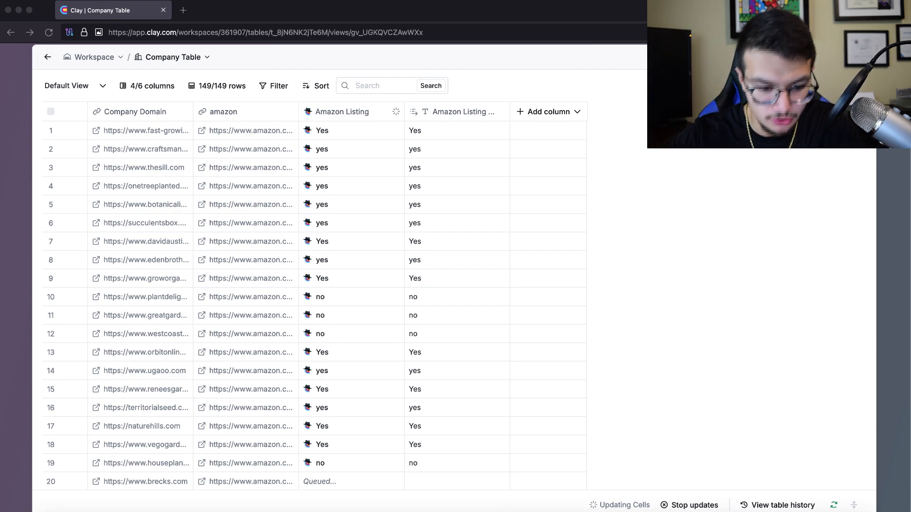
Open the Beuta row's Amazon Listing result details and read its answer text
scroll(313, 303, "down", 2)
scroll(313, 303, "up", 2)
key("ctrl+Up")
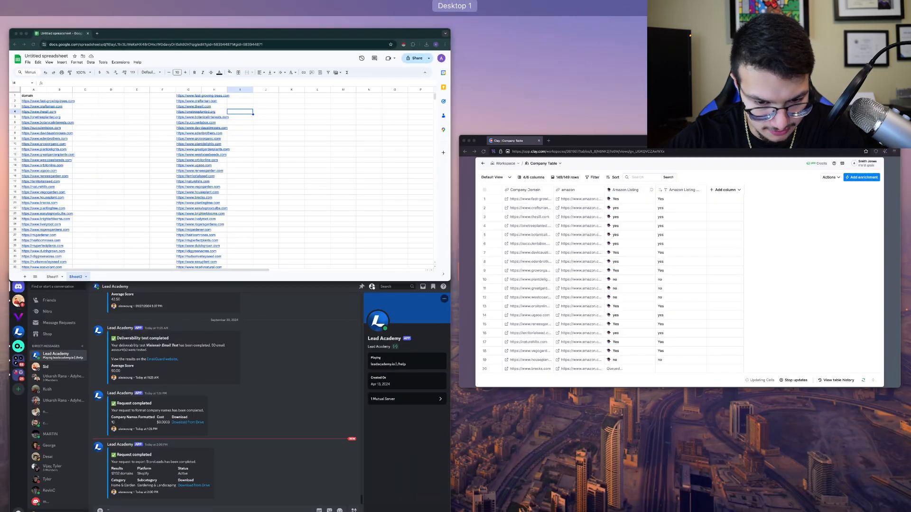
key("ctrl+Up")
scroll(313, 303, "down", 15)
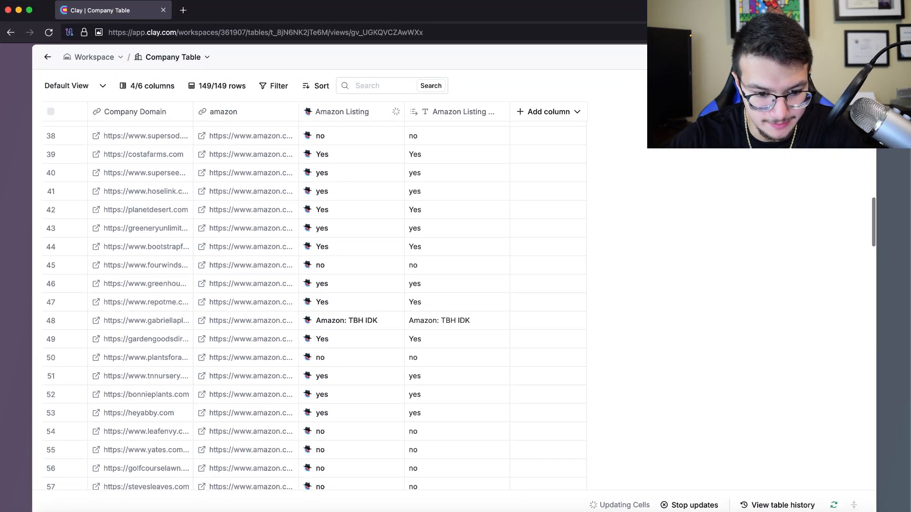
scroll(351, 304, "down", 20)
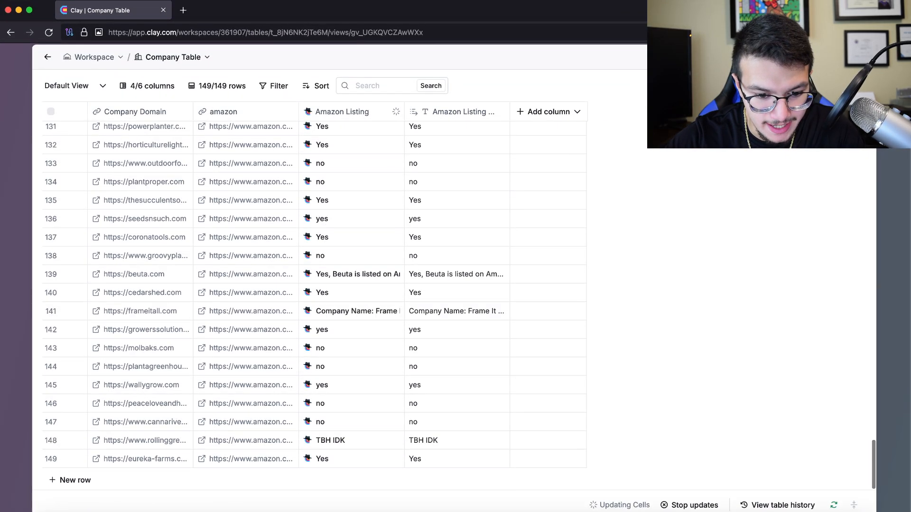
left_click(455, 274)
left_click(354, 275)
double_click(456, 274)
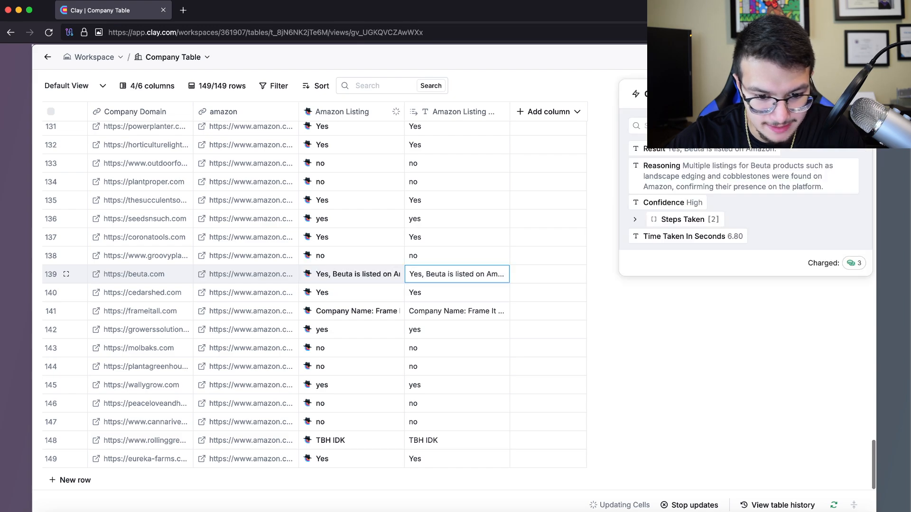
left_click_drag(457, 274, 512, 274)
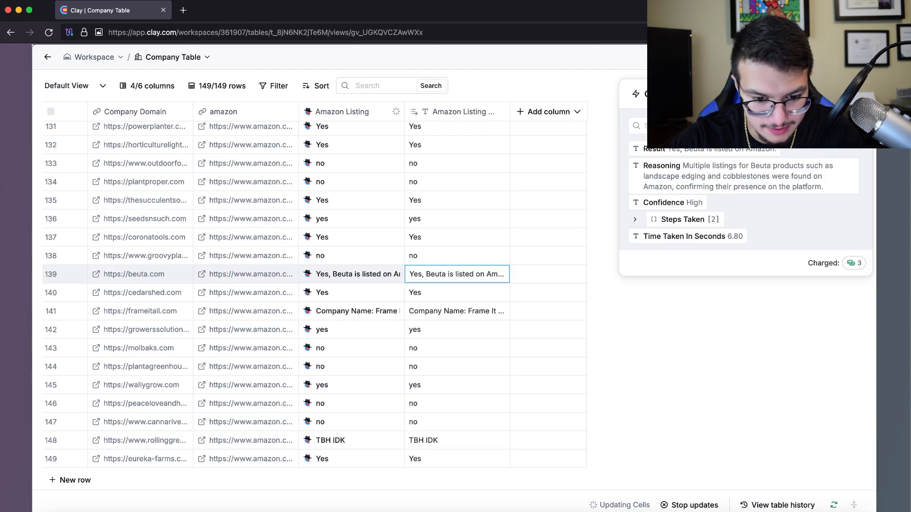
Inspect the full Amazon Listing answers for rows 141 and 78
double_click(456, 311)
key("Escape")
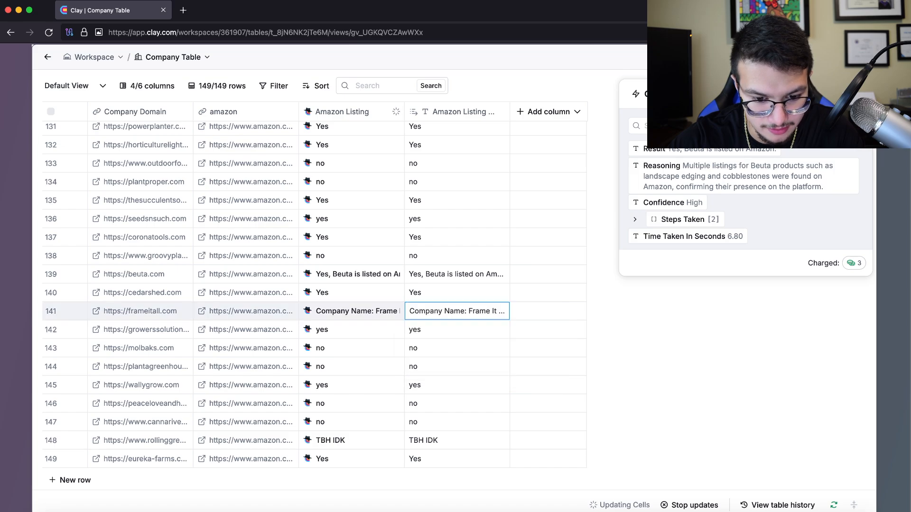
scroll(313, 294, "up", 20)
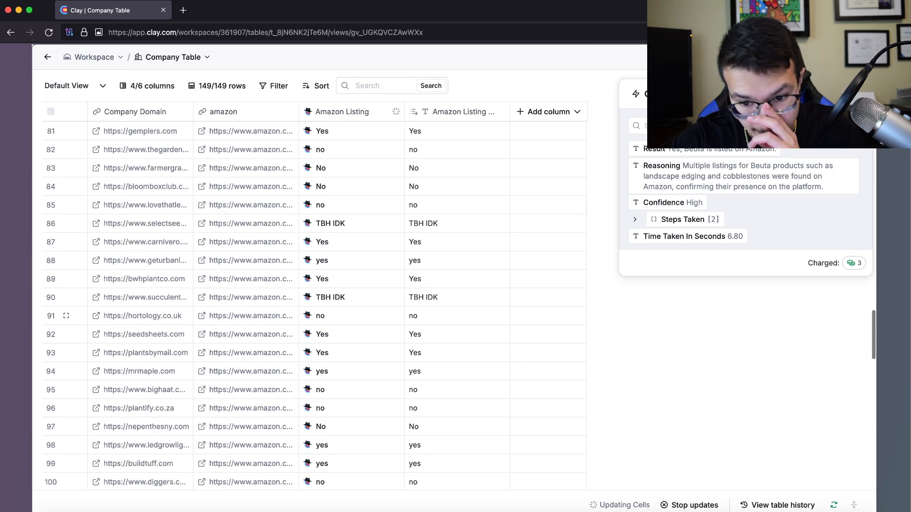
scroll(455, 325, "up", 2)
scroll(456, 325, "down", 3)
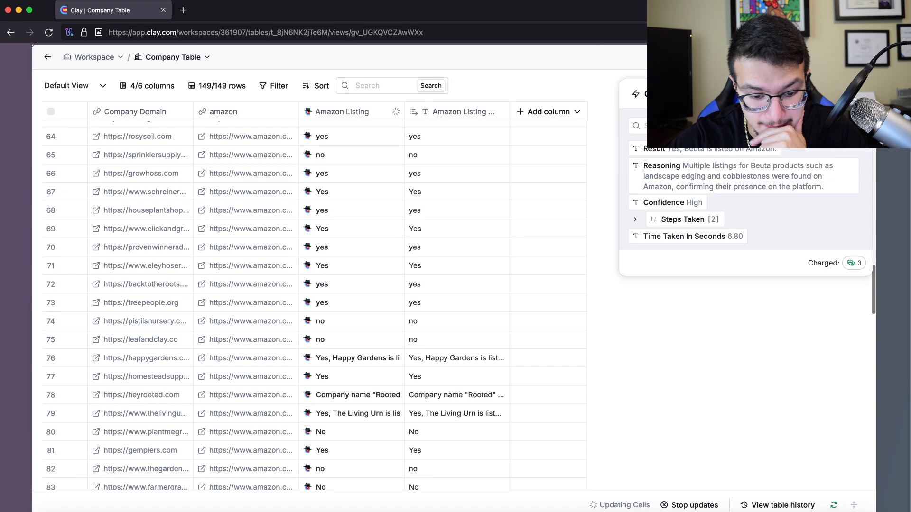
left_click(455, 324)
key("Return")
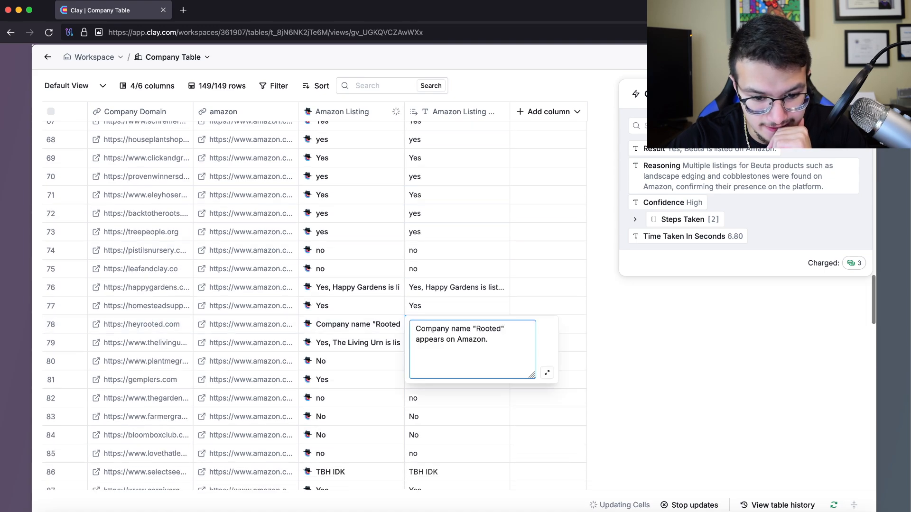
left_click(456, 306)
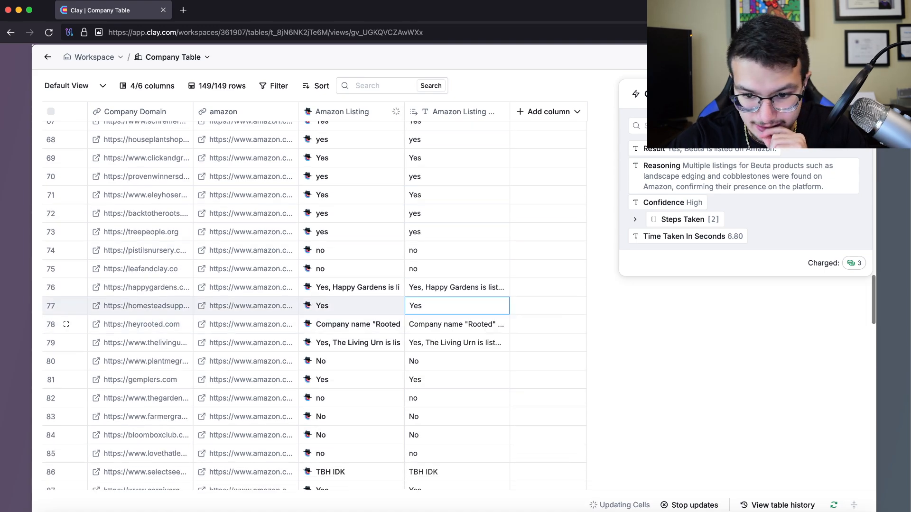
scroll(313, 304, "up", 20)
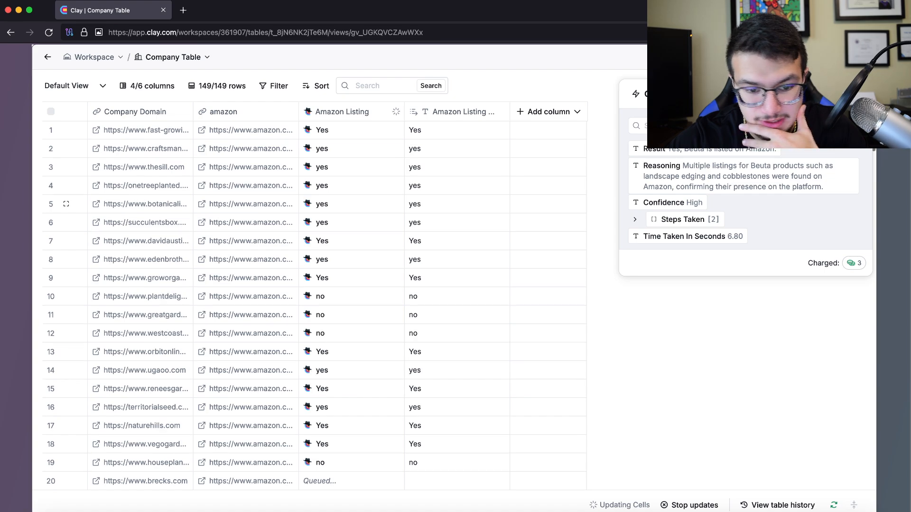
scroll(313, 204, "down", 20)
scroll(313, 204, "up", 20)
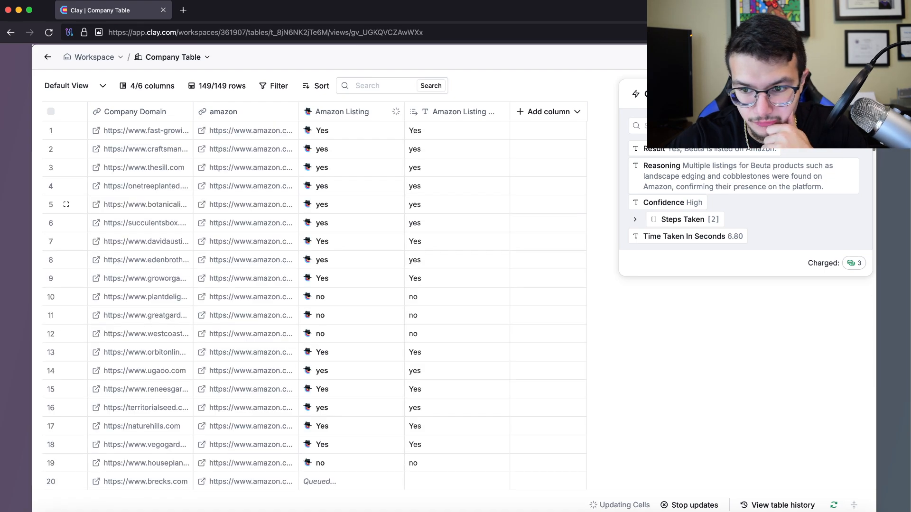
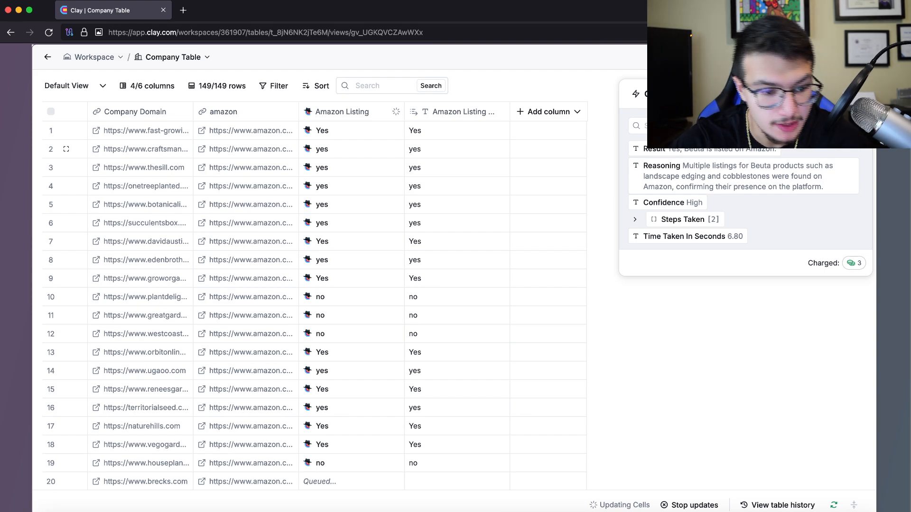
Copy 'craftsman' from row 2's domain and place the browser window beside the Clay table
double_click(174, 149)
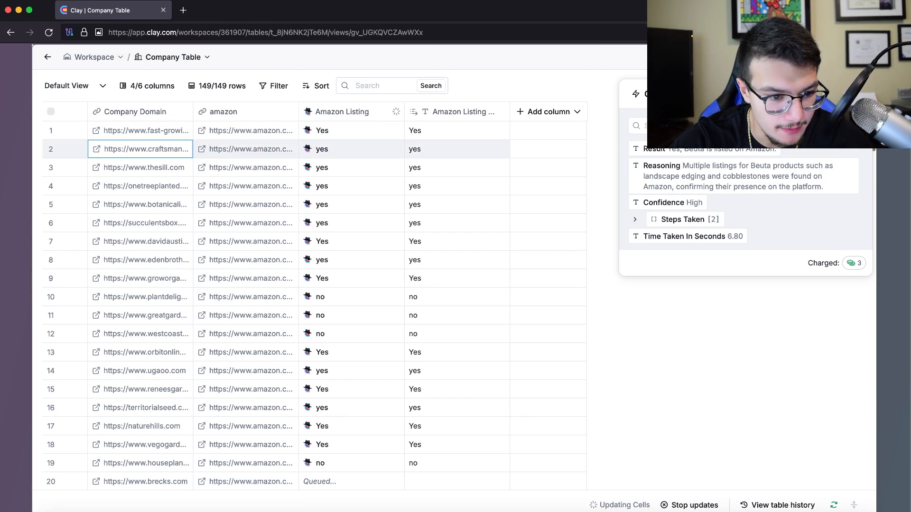
left_click(174, 149)
mouse_move(168, 149)
left_mouse_down()
mouse_move(136, 149)
mouse_move(190, 149)
mouse_move(174, 149)
left_mouse_up()
left_click(189, 148)
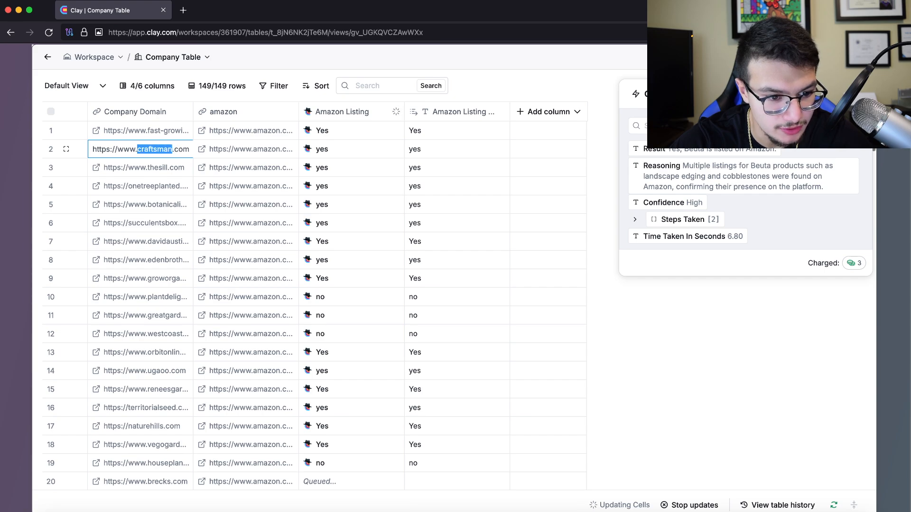
key("super+c")
key("super+t")
key("super+v")
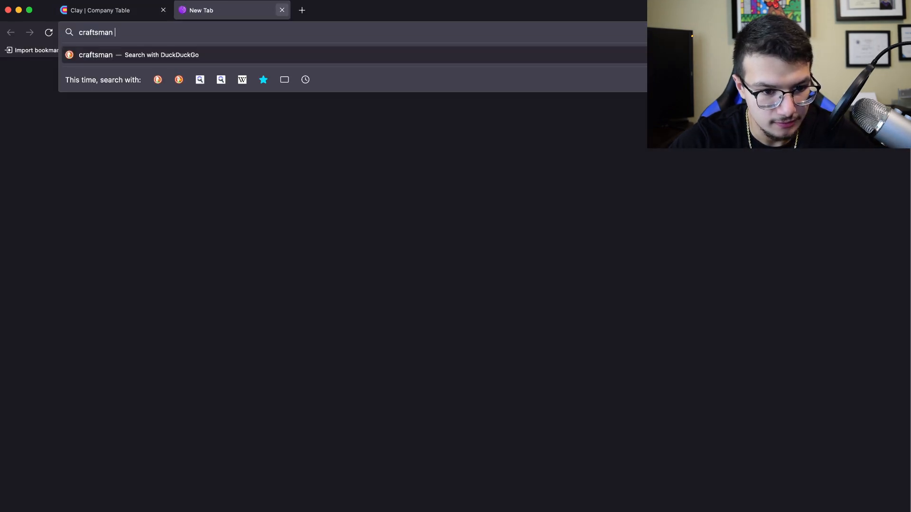
left_click(282, 10)
left_click(164, 511)
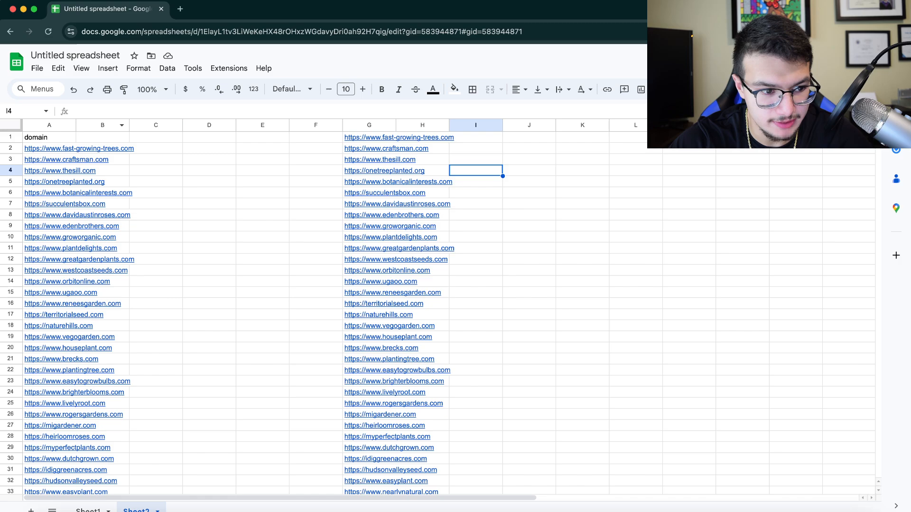
left_click_drag(1, 164, 510, 164)
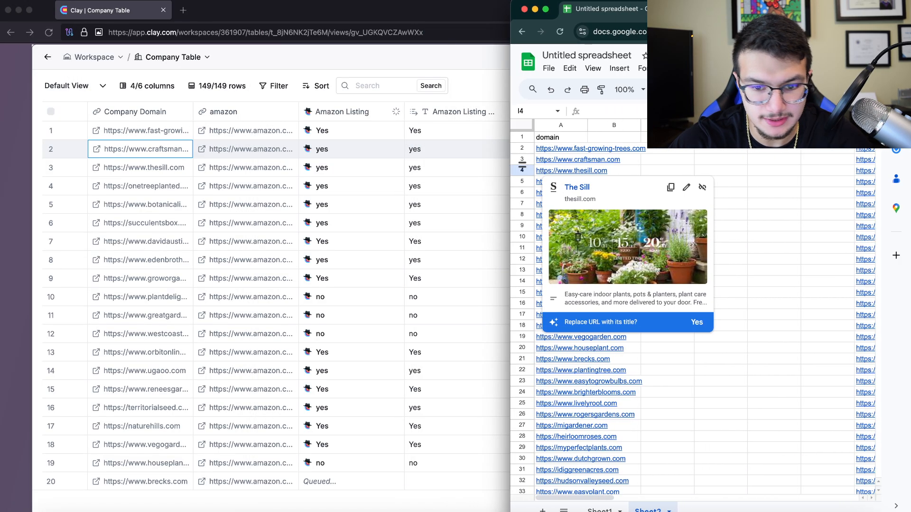
Google 'craftsman amazon' and open the Amazon.com: CRAFTSMAN store result
key("super+l")
key("super+v")
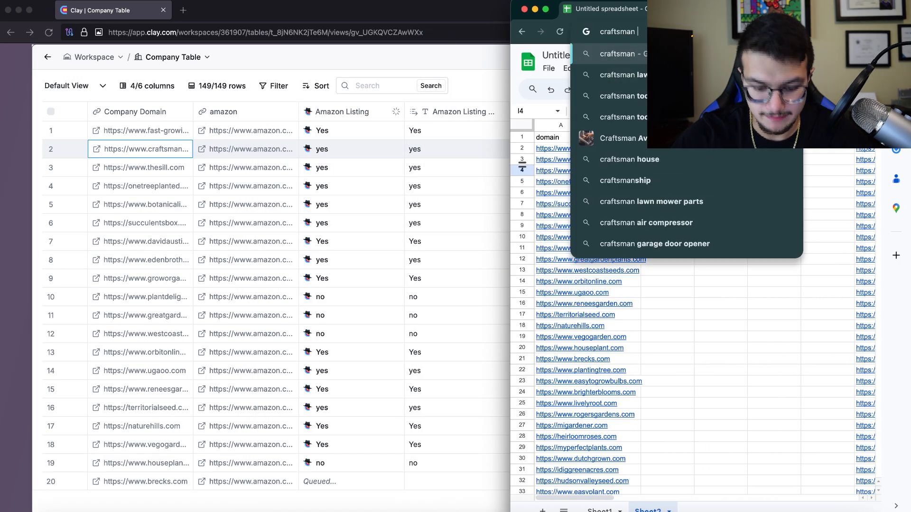
type("amazon")
key("Return")
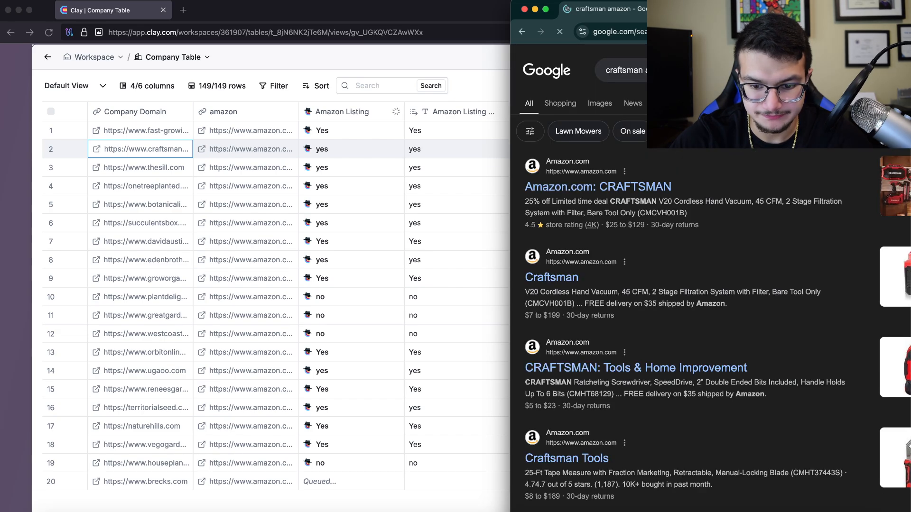
scroll(598, 174, "down", 1)
scroll(598, 174, "right", 2)
scroll(598, 173, "left", 2)
left_click(597, 174)
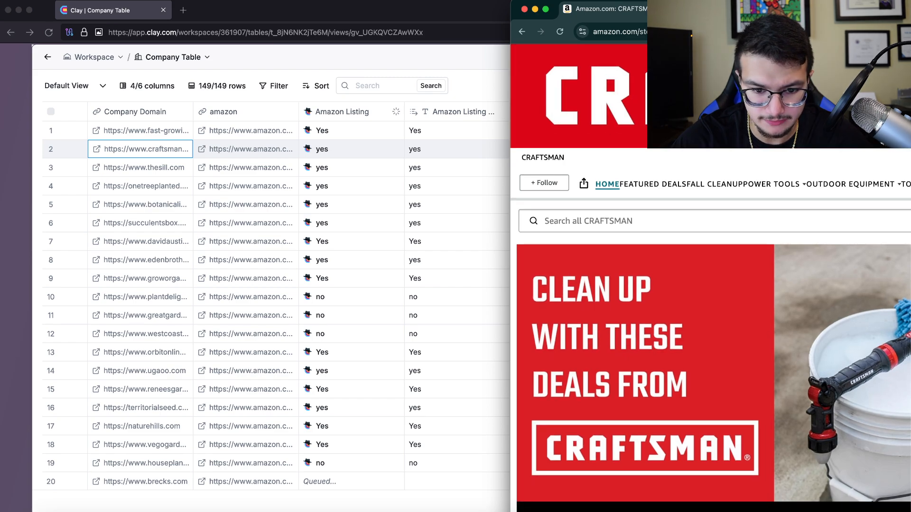
Tile the Amazon and Clay windows side by side and close the cell details panel
left_click_drag(510, 256, 463, 256)
key("super+Tab")
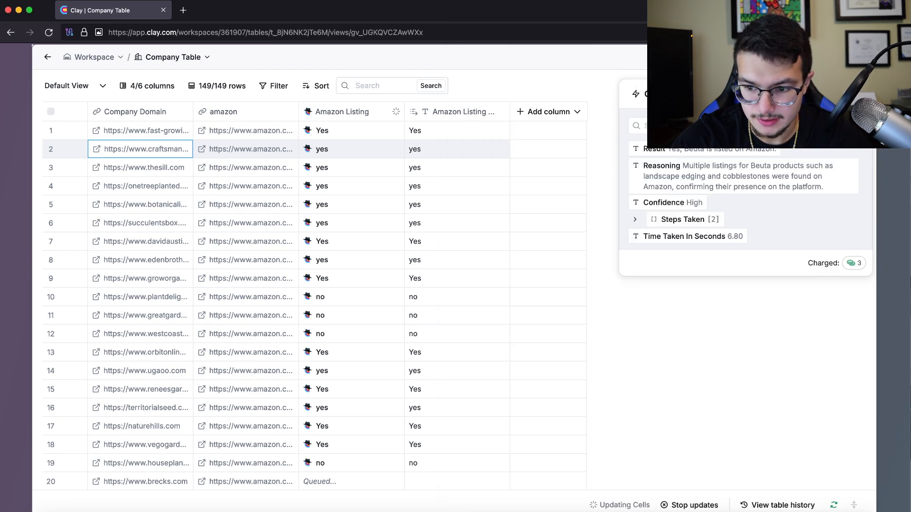
left_click_drag(909, 256, 689, 256)
key("Escape")
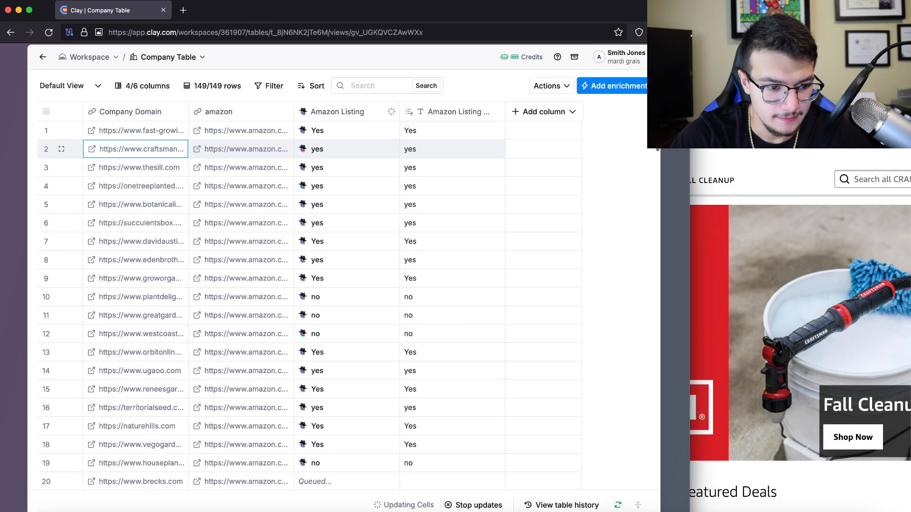
Visit craftsman.com from row 2's full domain, then close that tab
right_click(119, 151)
left_click(120, 151)
double_click(119, 151)
key("ctrl+c")
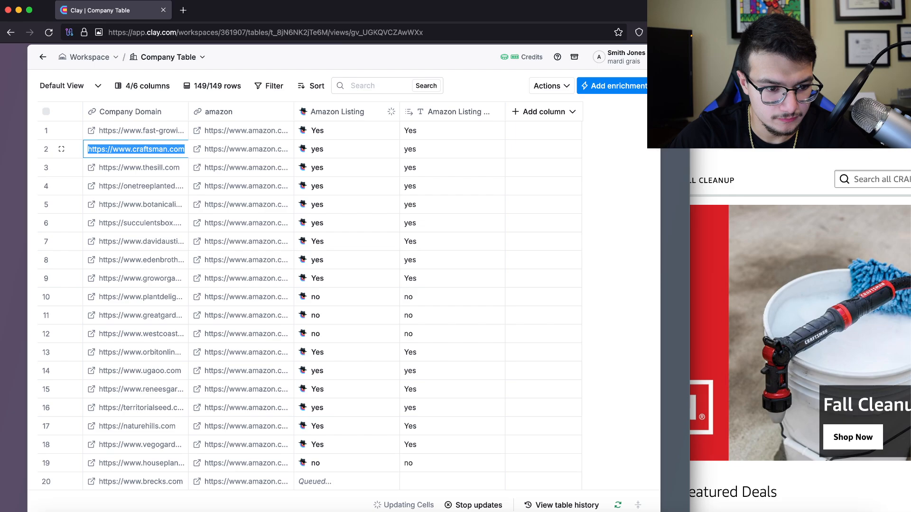
left_click(759, 164)
key("ctrl+t")
key("ctrl+v")
key("Return")
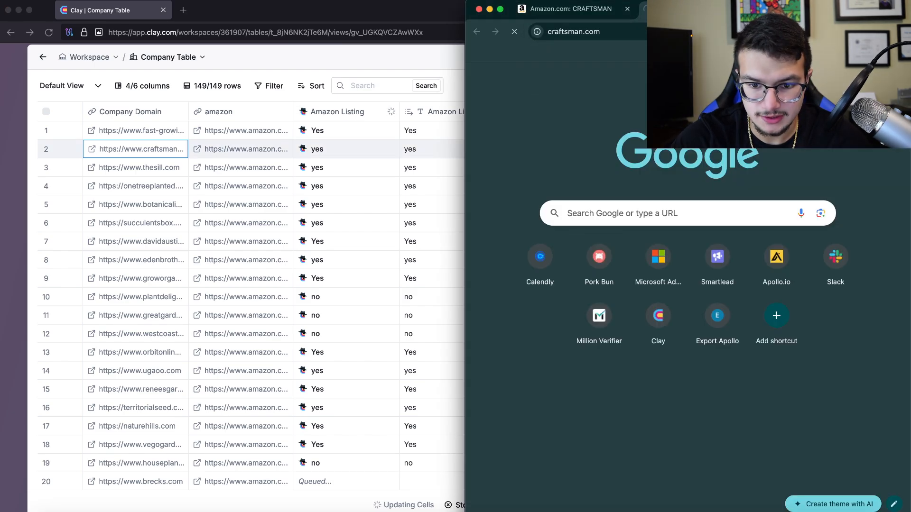
left_click_drag(464, 285, 443, 285)
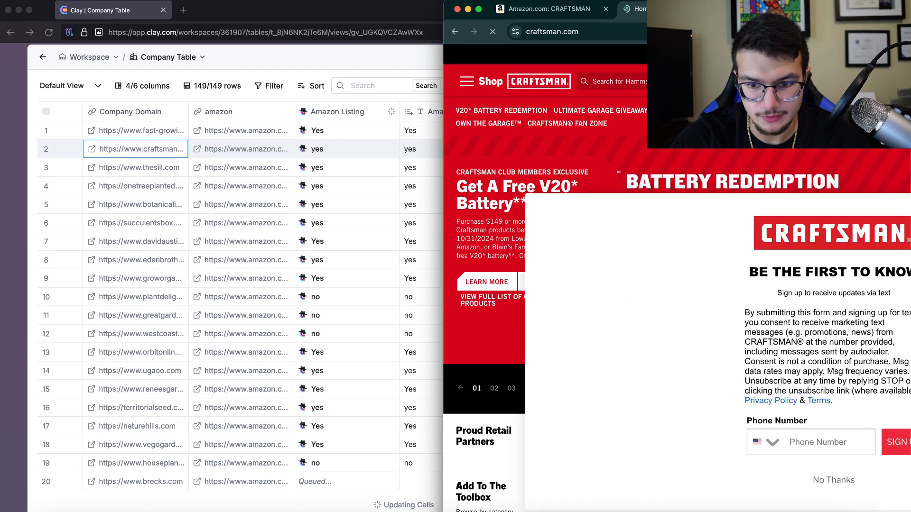
key("super+w")
scroll(285, 265, "down", 1)
Copy 'edenbrothers' from row 8's domain and Google 'edenbrothers amazon'
left_click(135, 241)
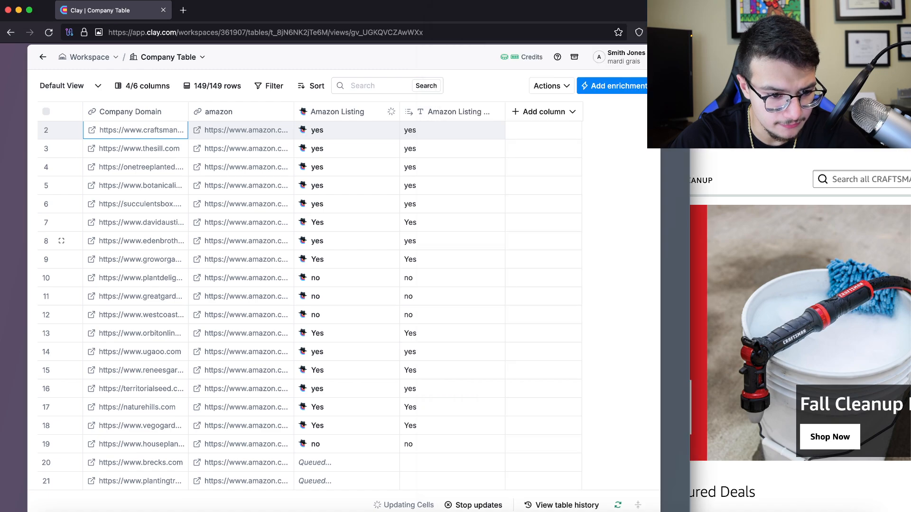
left_click(135, 240)
double_click(135, 241)
left_click_drag(126, 241, 173, 241)
key("super+c")
key("super+Tab")
key("super+l")
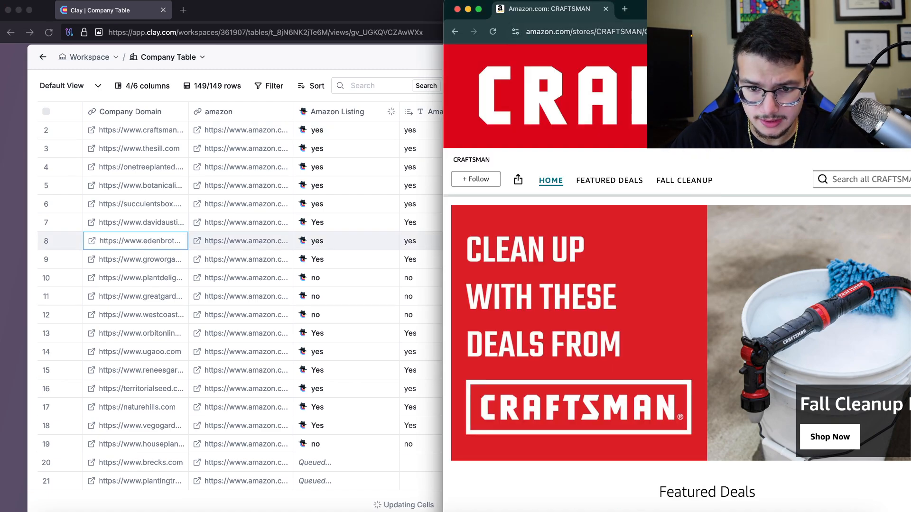
key("super+v")
type("amazon")
key("Return")
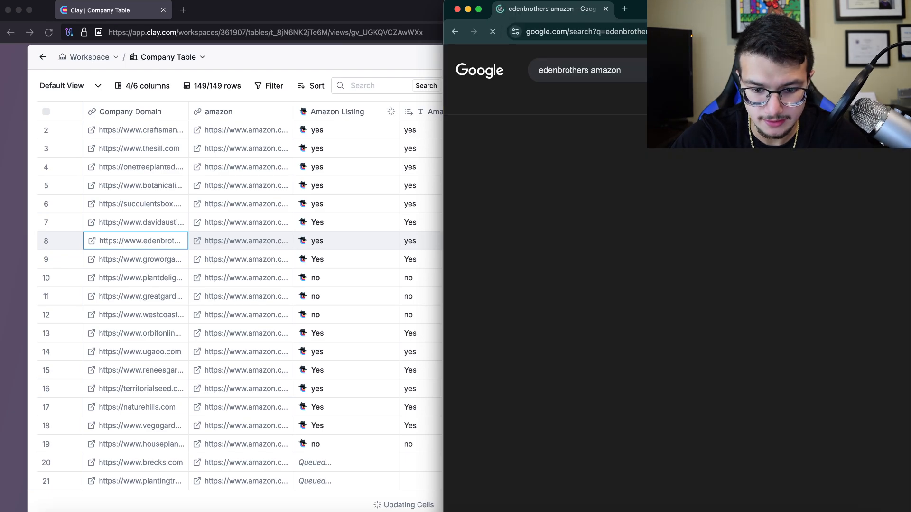
scroll(679, 278, "down", 1)
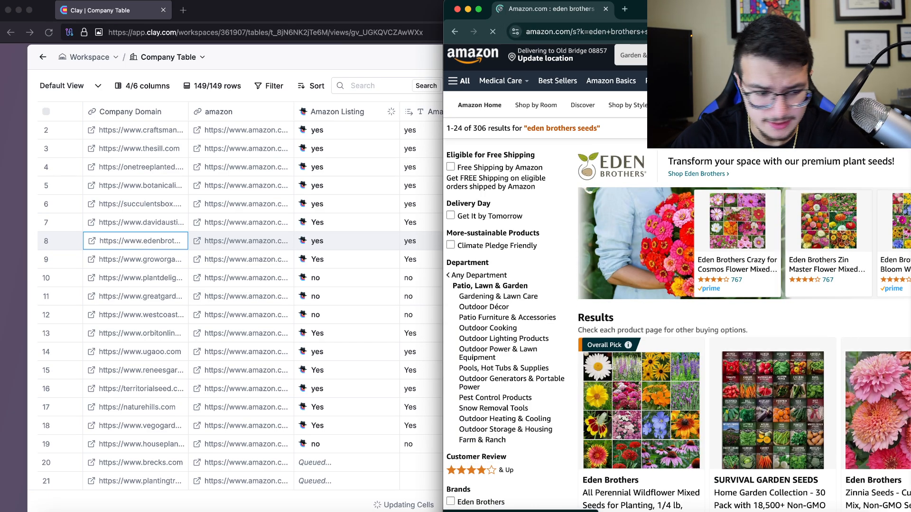
Open row 8's domain edenbrothers.com in a new tab, then close it
key("super+Tab")
double_click(241, 241)
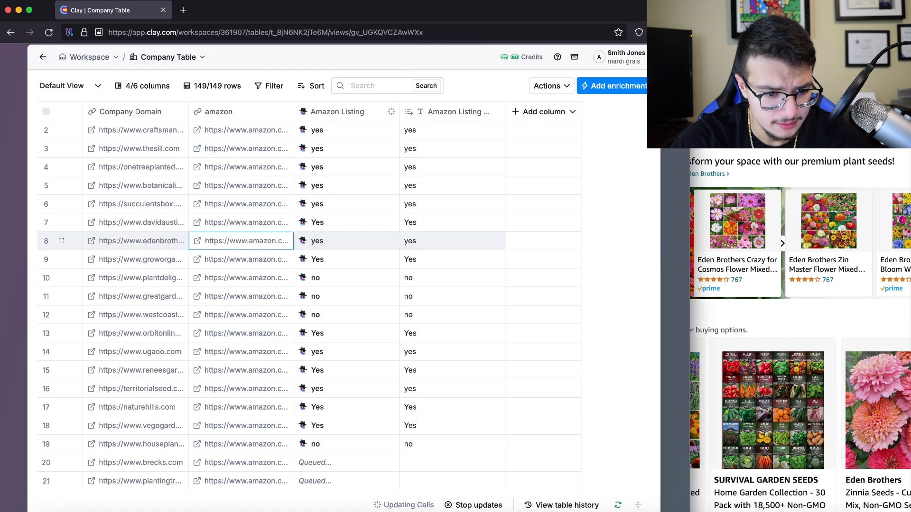
double_click(138, 241)
key("super+c")
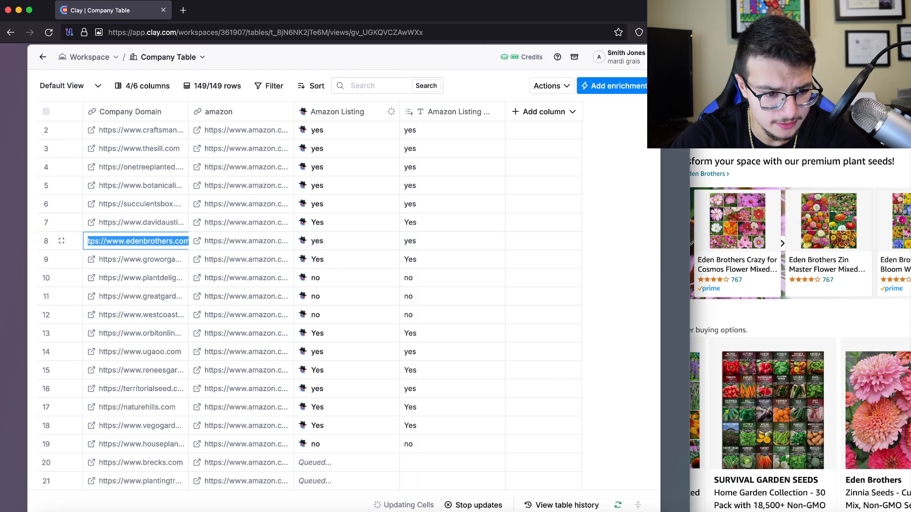
key("super+Tab")
key("super+t")
key("super+v")
key("Return")
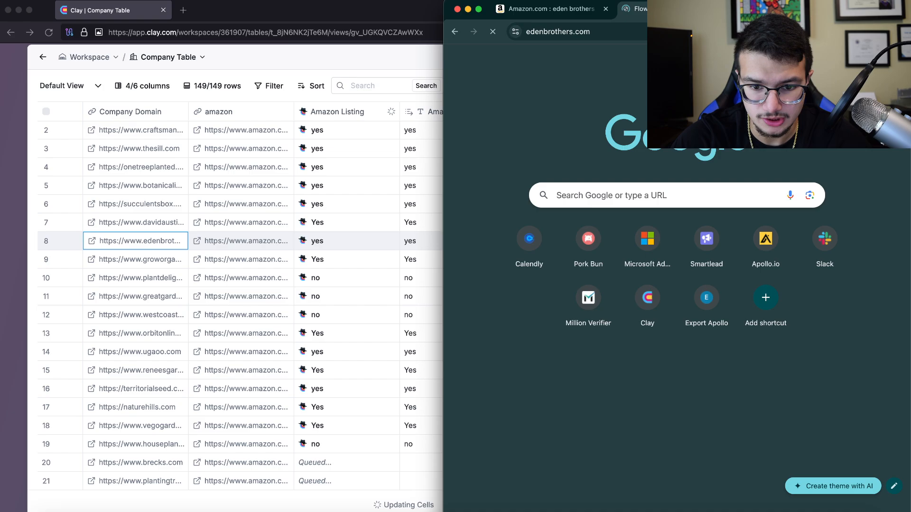
key("super+w")
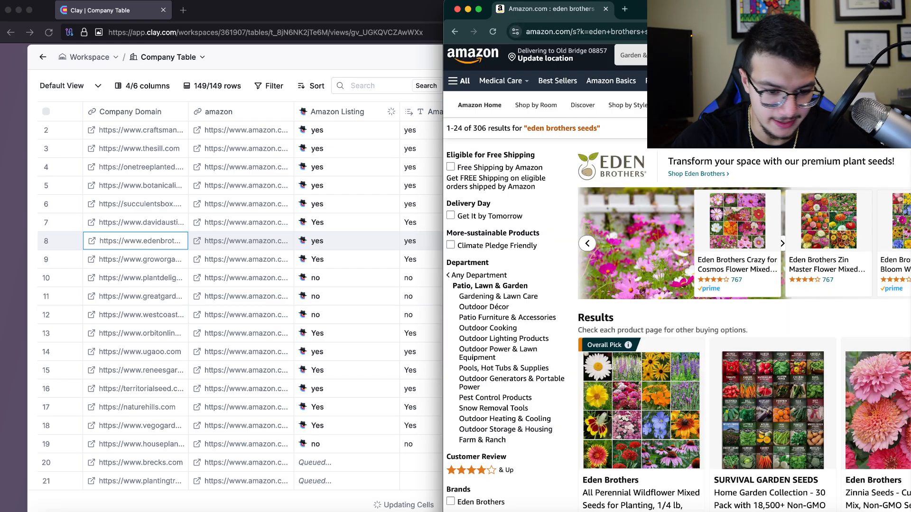
scroll(240, 304, "down", 1)
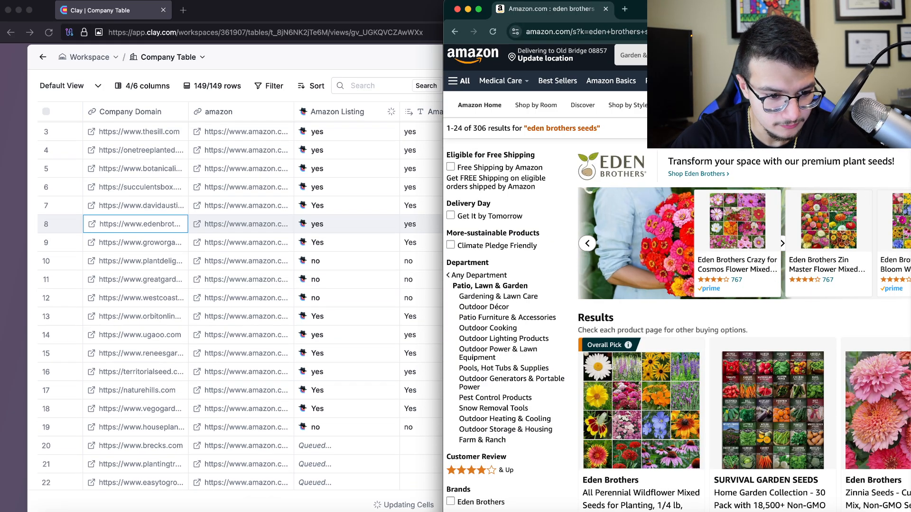
Copy 'greatgardenplants' from row 11's domain and Google 'greatgardenplants amazon'
left_click(138, 280)
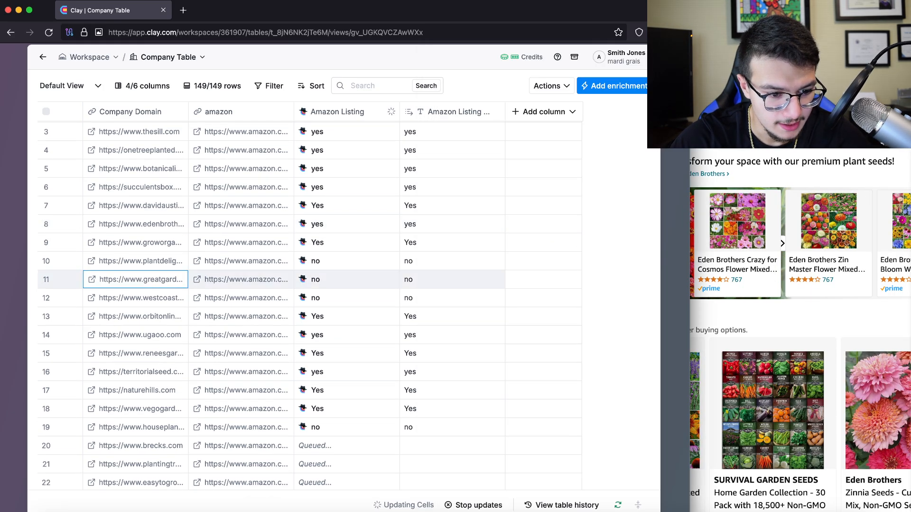
double_click(138, 280)
left_click(137, 280)
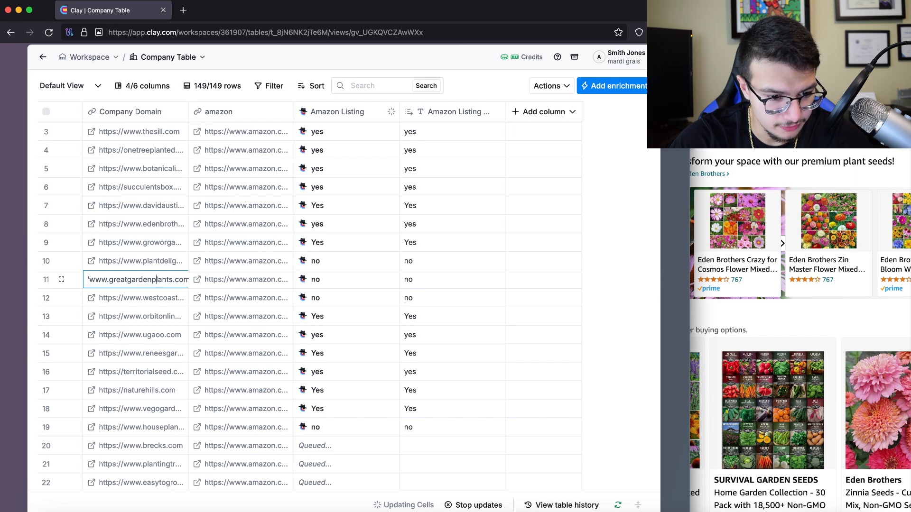
key("super+c")
left_click(688, 31)
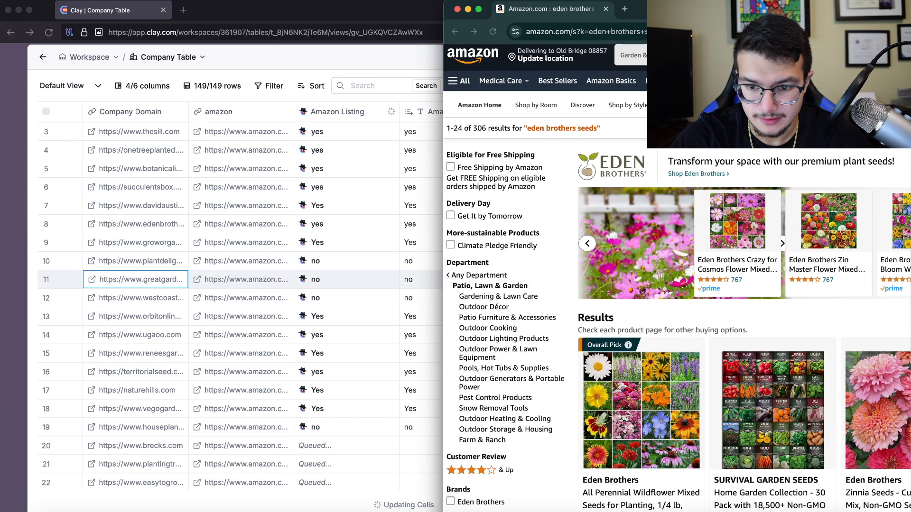
key("super+v")
type("amazon")
key("Return")
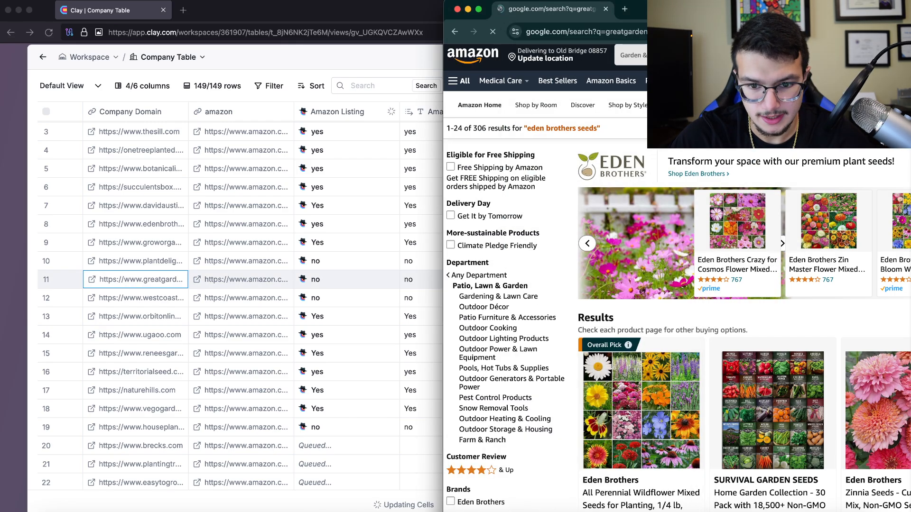
scroll(560, 333, "down", 2)
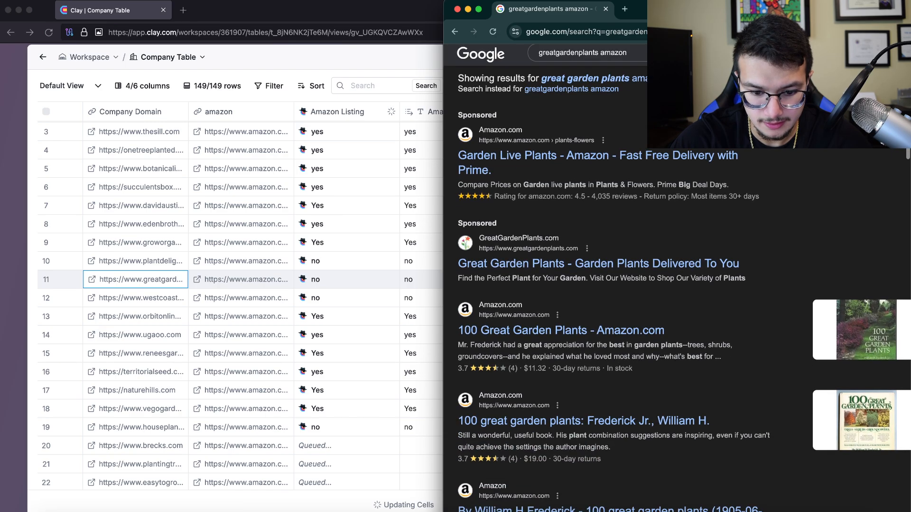
Check the 100 Great Garden Plants Amazon book listing, review the remaining results, and return to Clay
left_click(560, 307)
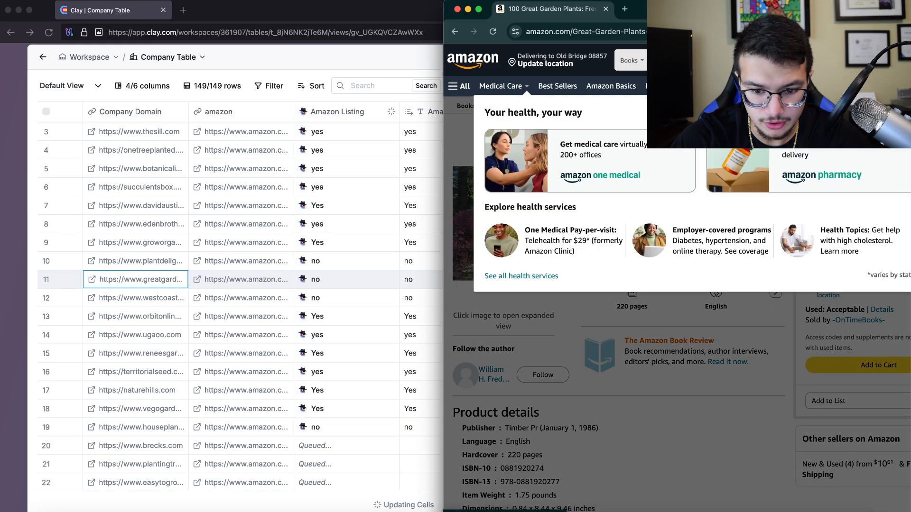
left_click(455, 31)
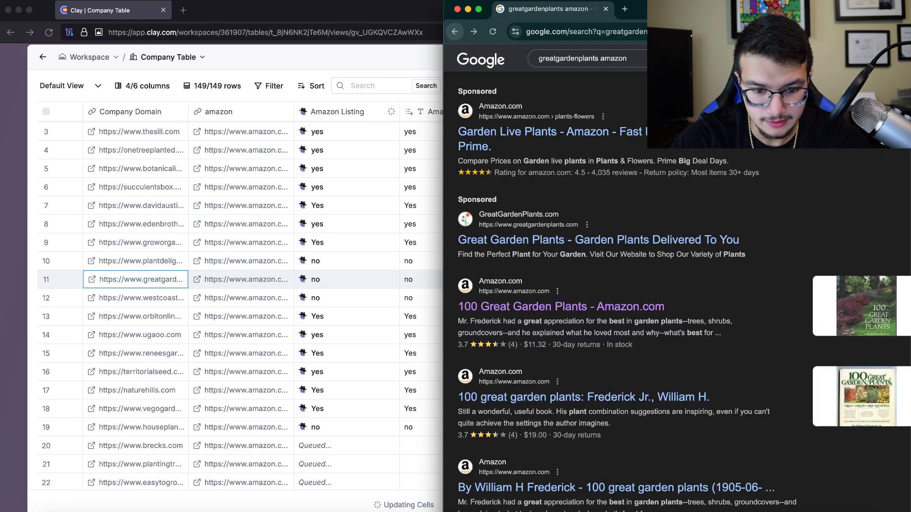
scroll(559, 304, "down", 4)
scroll(569, 386, "down", 3)
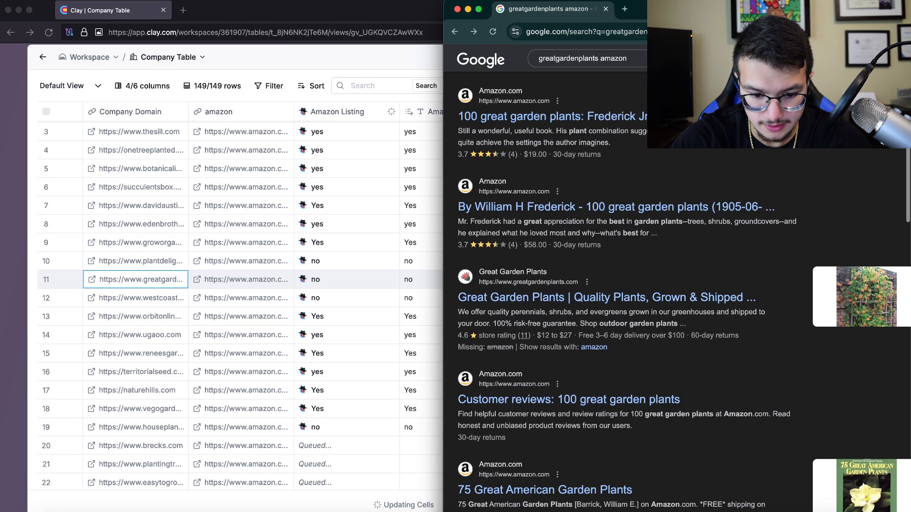
scroll(569, 383, "down", 1)
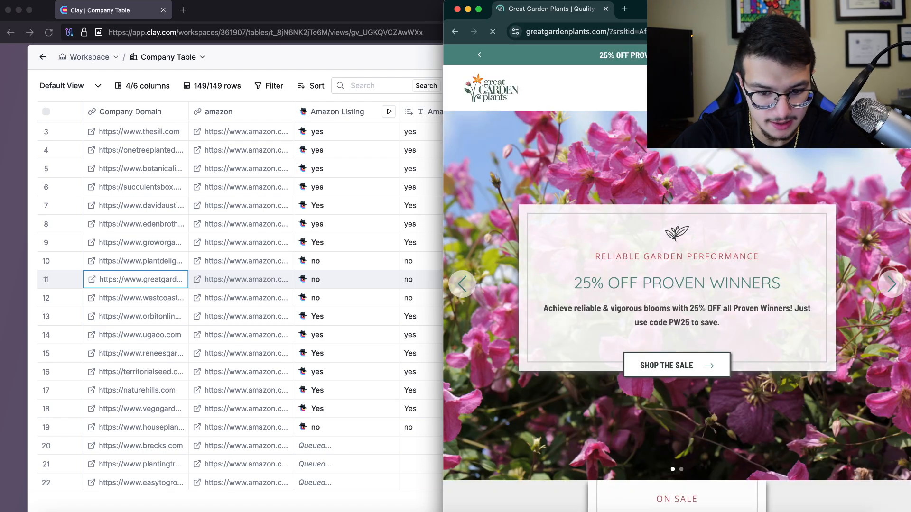
left_click(370, 298)
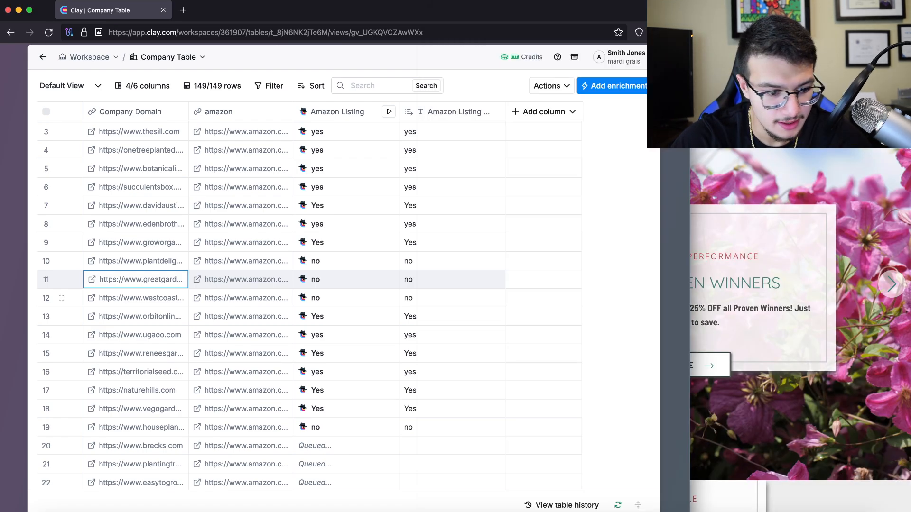
scroll(370, 308, "down", 2)
Copy 'naturehills' from row 17's domain and Google 'naturehills amazon'
double_click(137, 298)
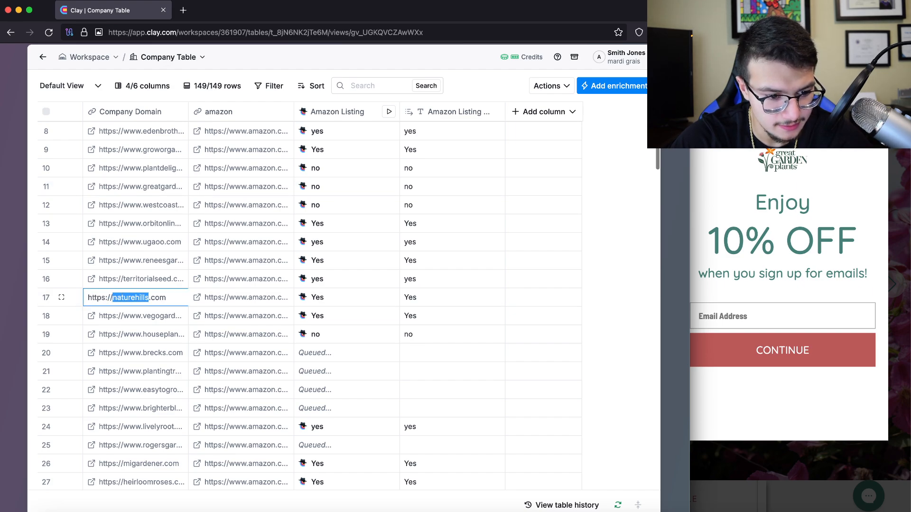
key("super+Tab")
key("super+l")
type("naturehills")
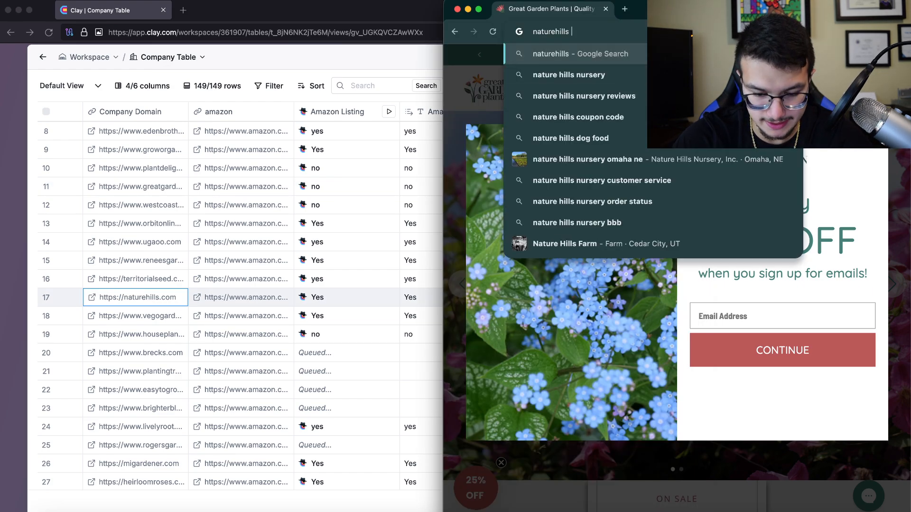
type("amazon")
key("Return")
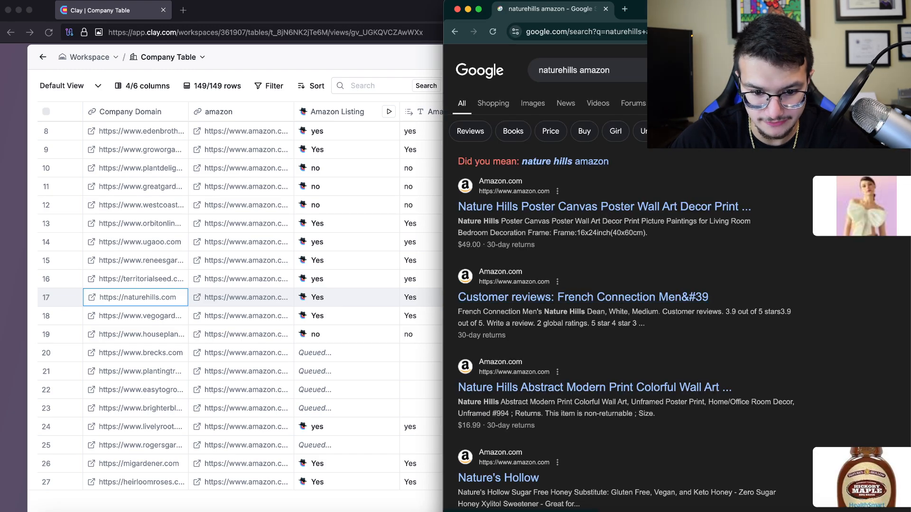
scroll(678, 285, "down", 1)
scroll(678, 285, "down", 2)
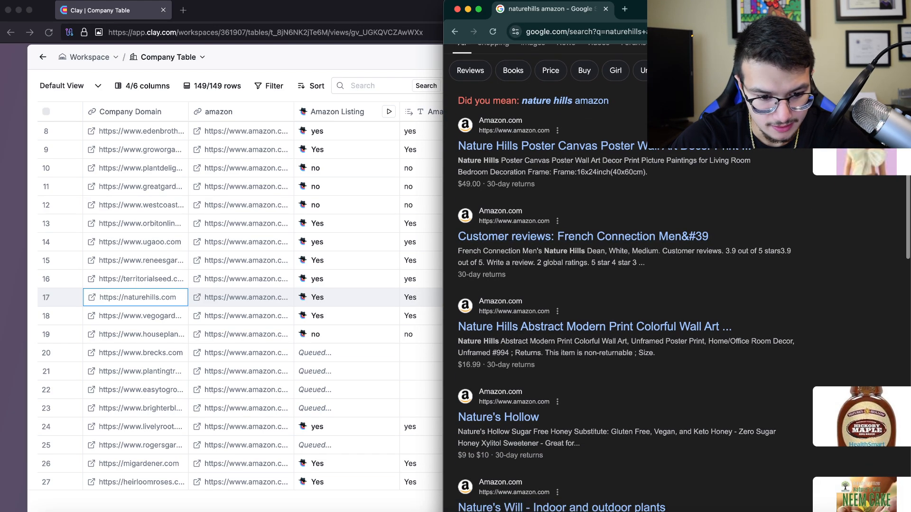
scroll(498, 307, "down", 5)
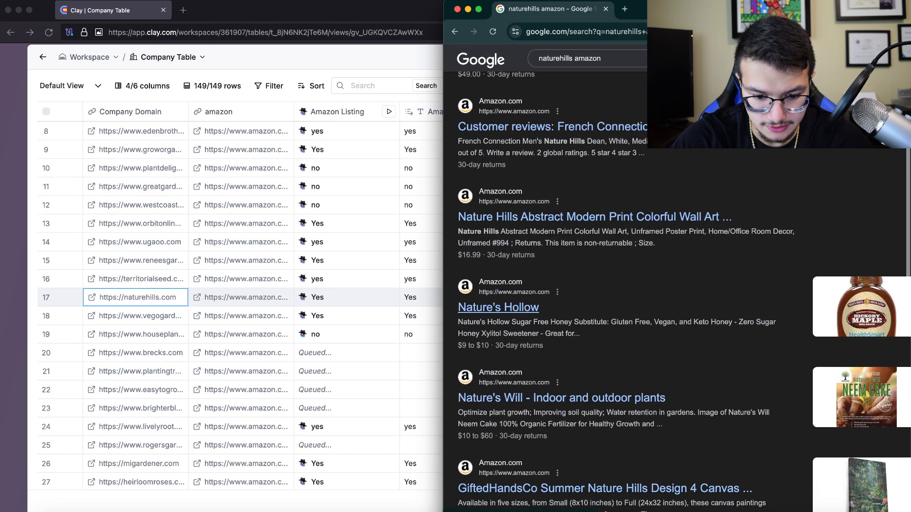
scroll(498, 332, "down", 6)
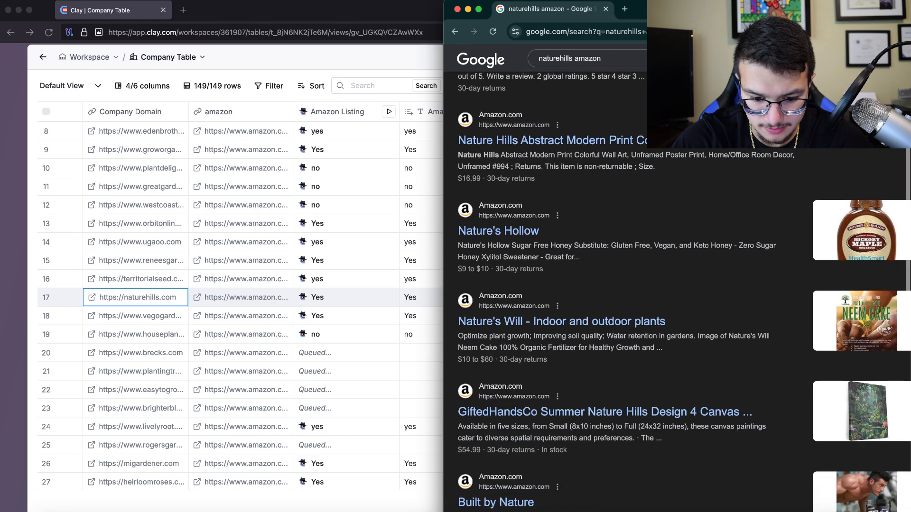
scroll(616, 292, "down", 5)
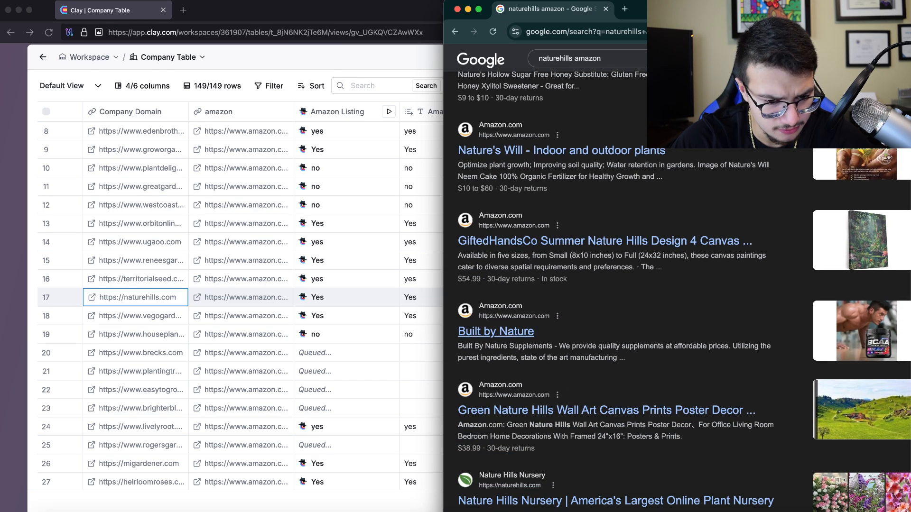
scroll(616, 291, "down", 5)
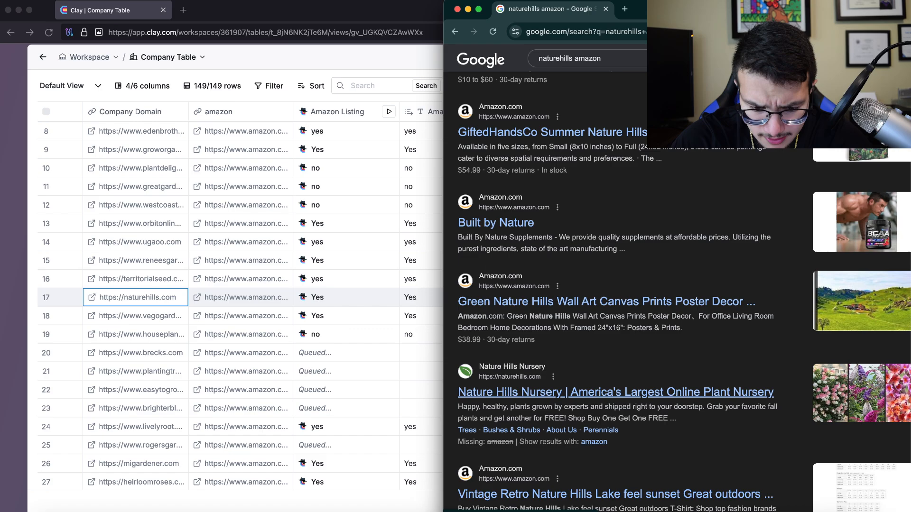
scroll(617, 291, "up", 15)
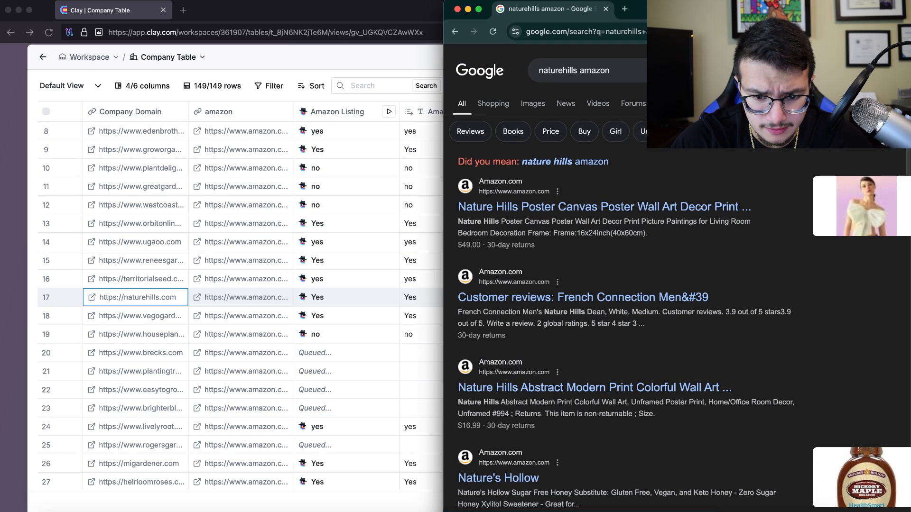
Load naturehills.com in a new tab and accept the 'nature hills amazon' spelling correction
left_click(136, 297)
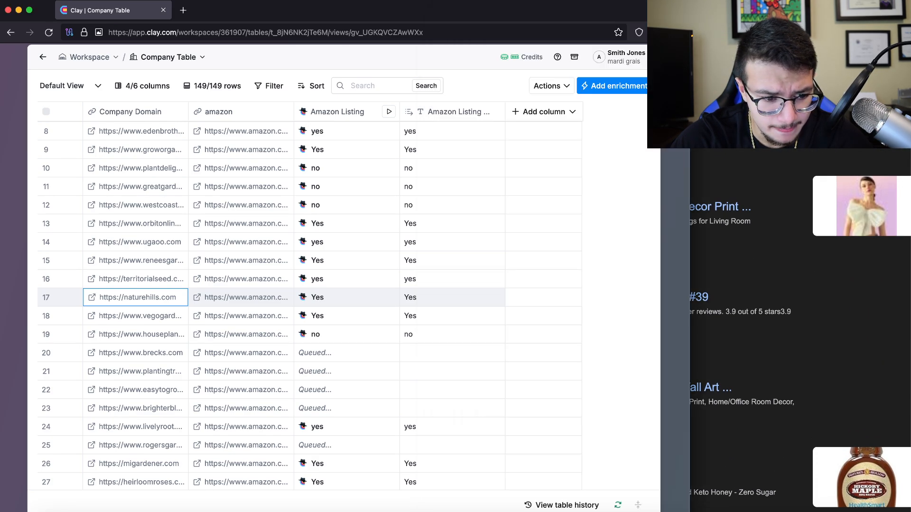
key("Return")
key("super+c")
key("super+Tab")
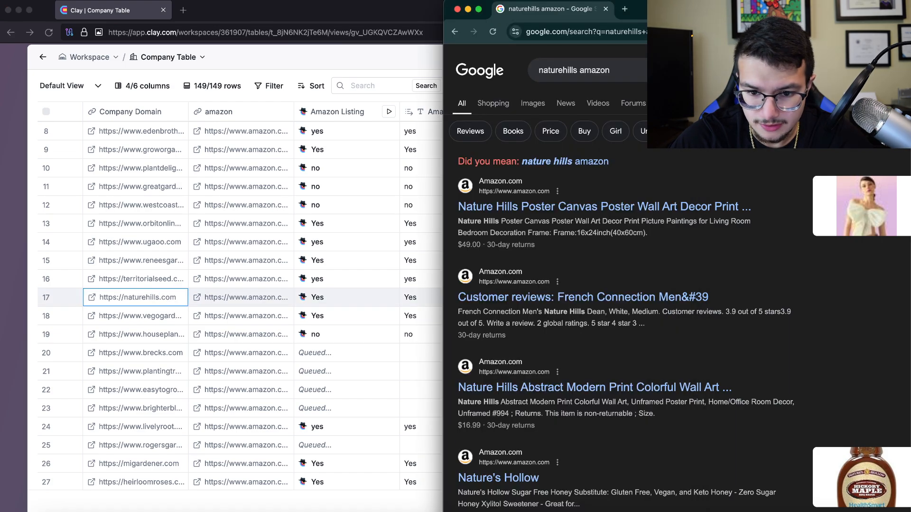
key("super+t")
key("super+v")
key("Return")
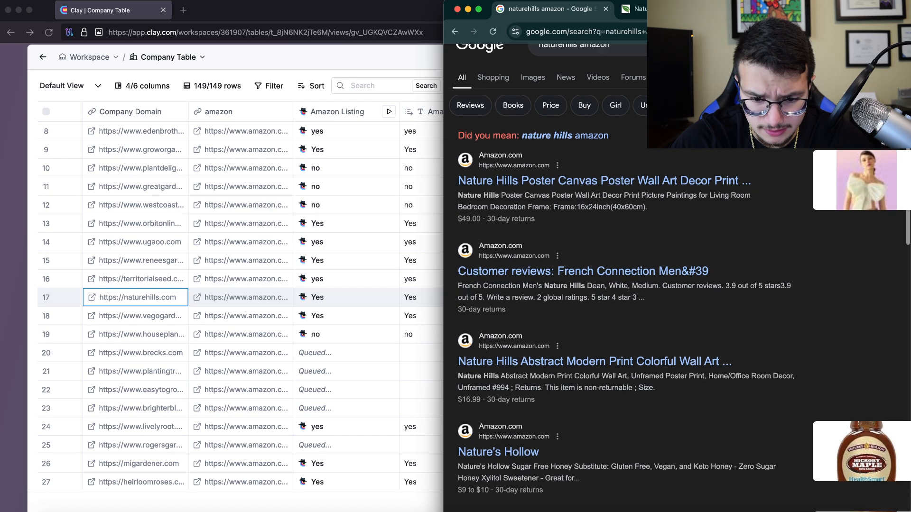
left_click(564, 164)
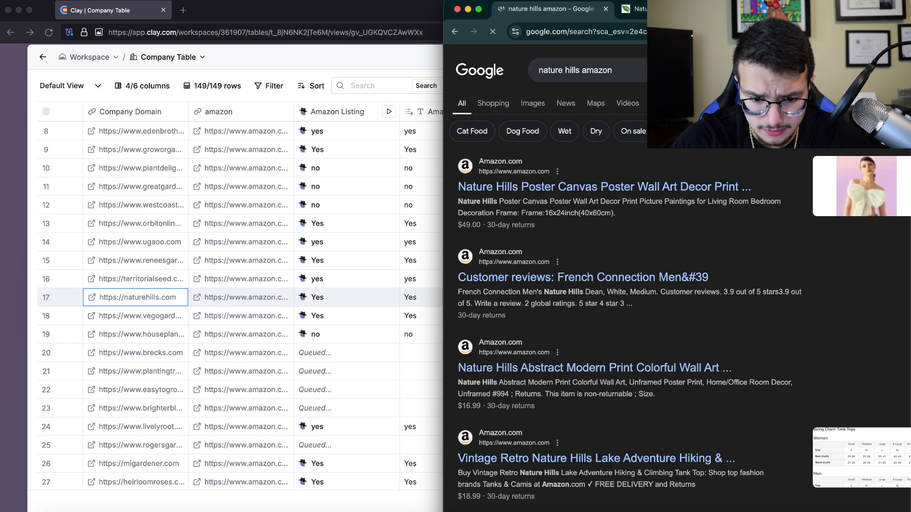
scroll(564, 190, "down", 1)
scroll(626, 284, "down", 5)
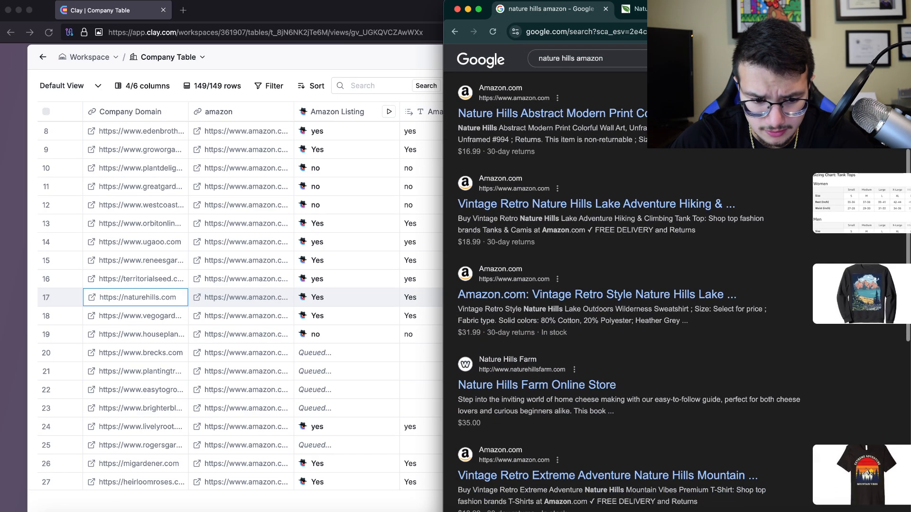
left_click(638, 9)
left_click(553, 9)
scroll(570, 124, "up", 1)
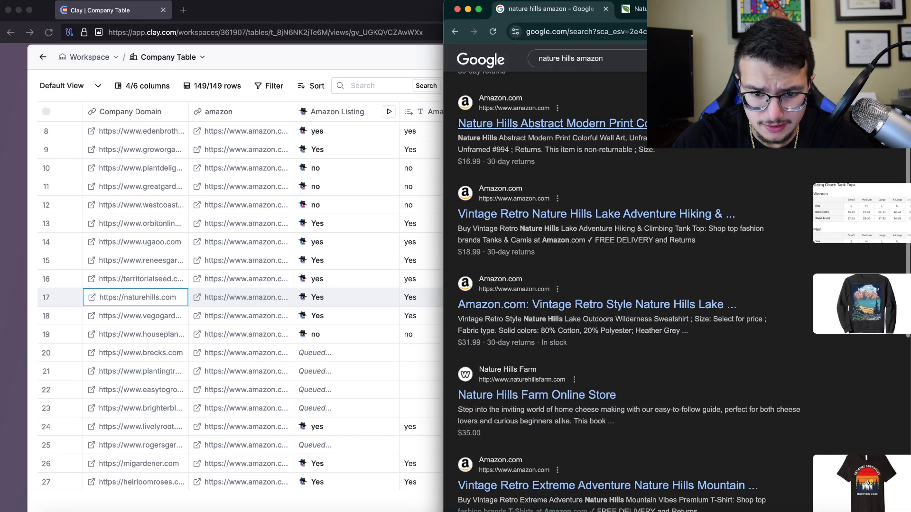
Refine the search to 'nature hills nursery amazon' and browse the results
left_click(575, 57)
type("nur")
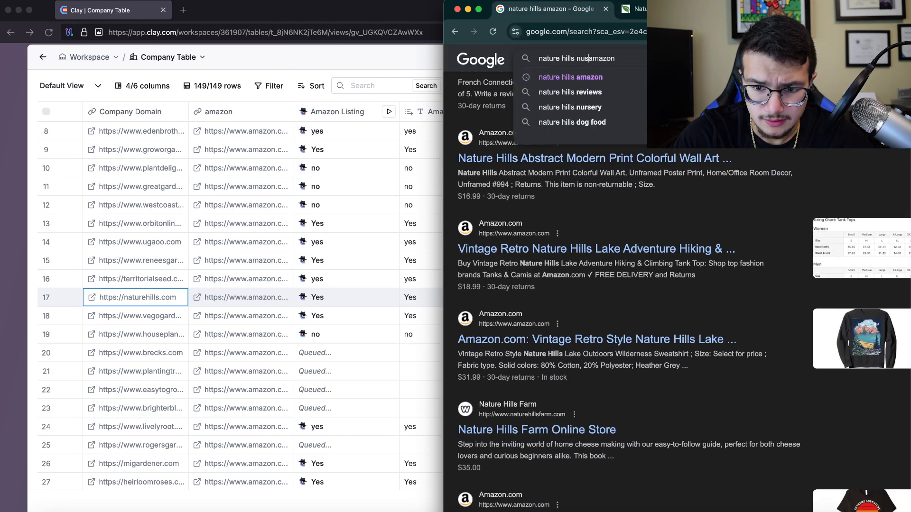
type("sery")
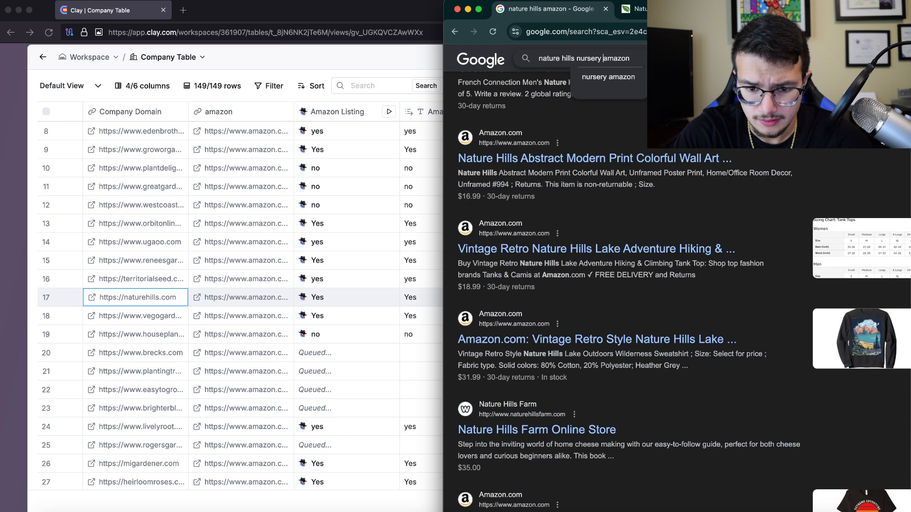
key("Return")
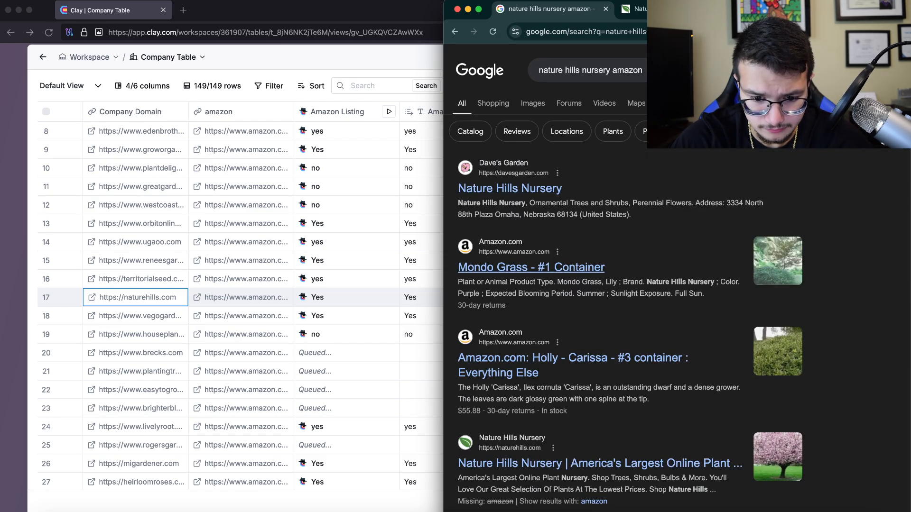
scroll(617, 285, "down", 1)
scroll(597, 332, "down", 5)
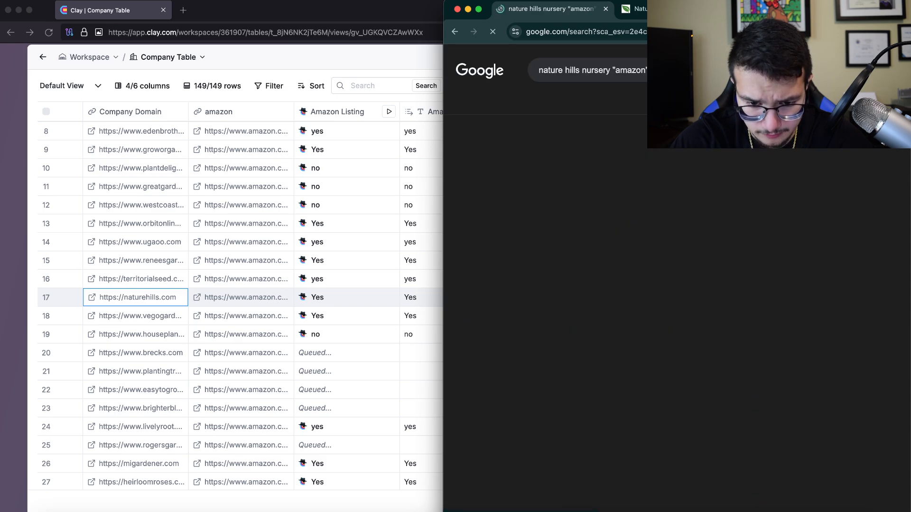
scroll(594, 370, "down", 1)
scroll(593, 377, "down", 8)
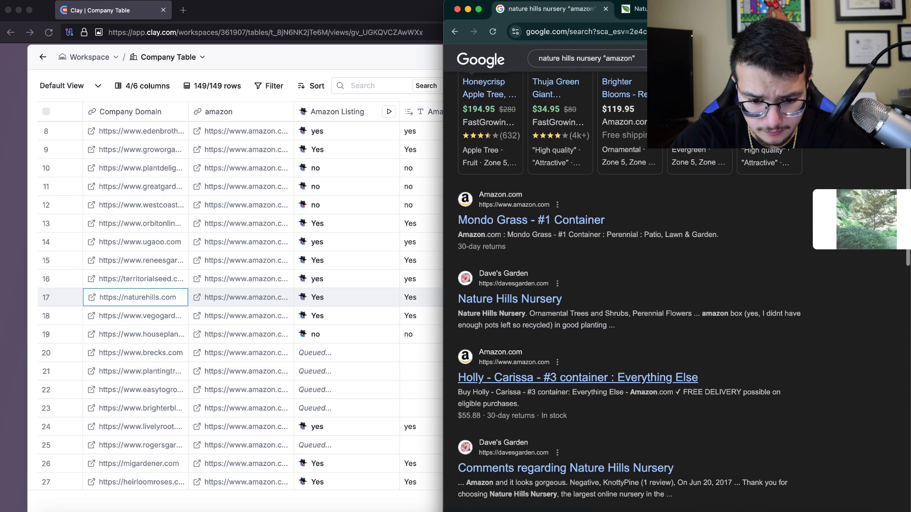
scroll(593, 377, "down", 8)
Inspect the Amazon Holly - Carissa #3 container listing, go back, and return to Clay
left_click(593, 234)
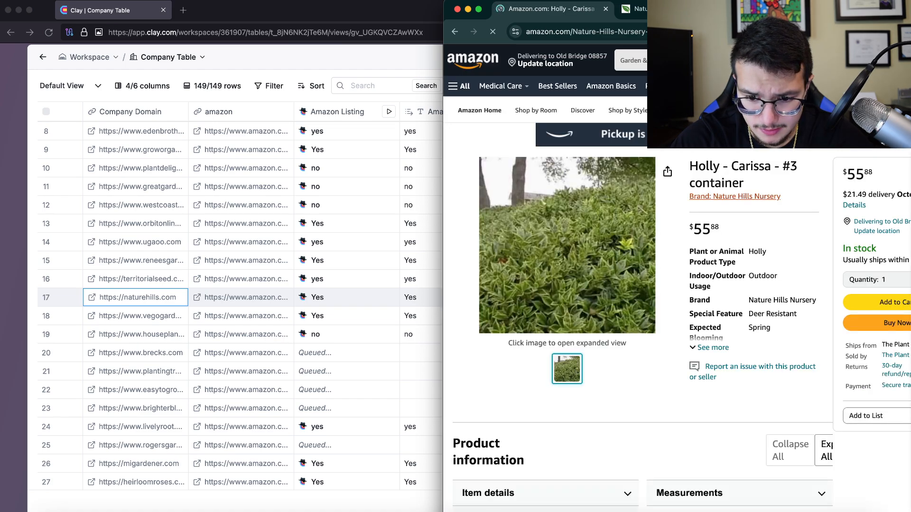
scroll(735, 197, "right", 3)
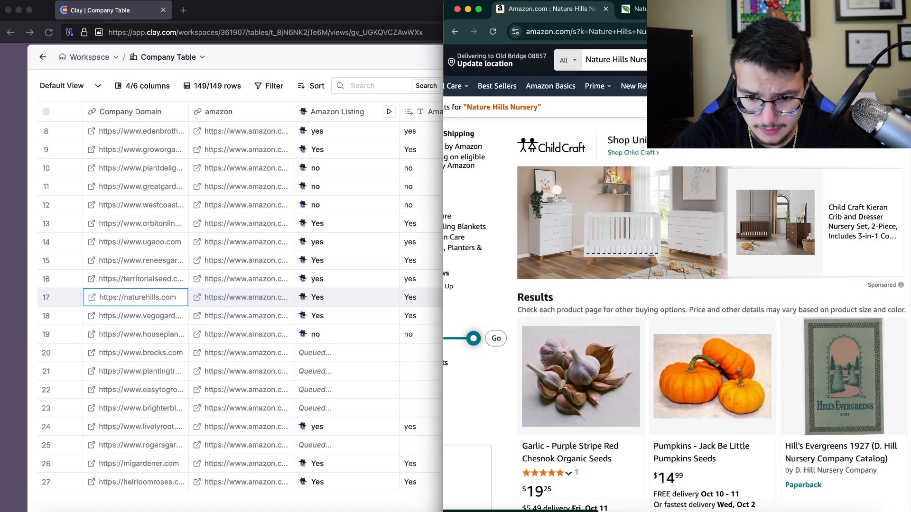
scroll(676, 285, "left", 3)
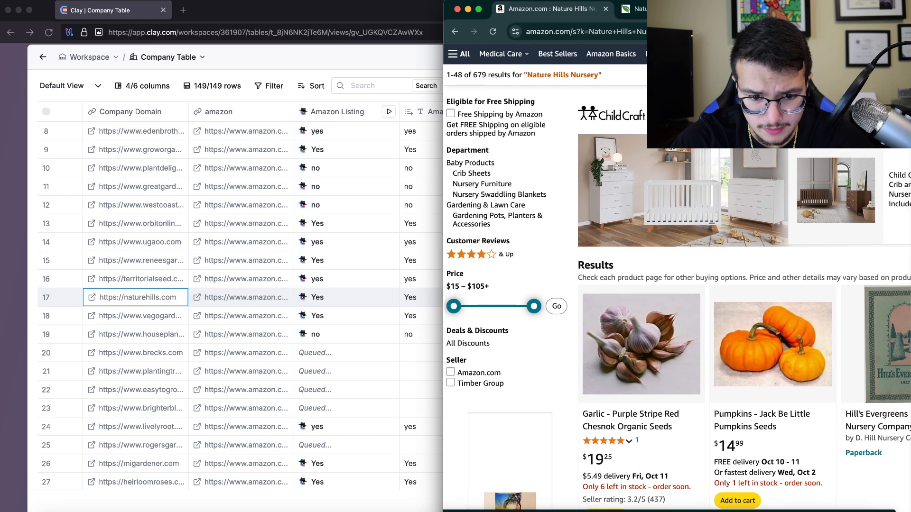
scroll(677, 284, "down", 3)
scroll(676, 284, "up", 3)
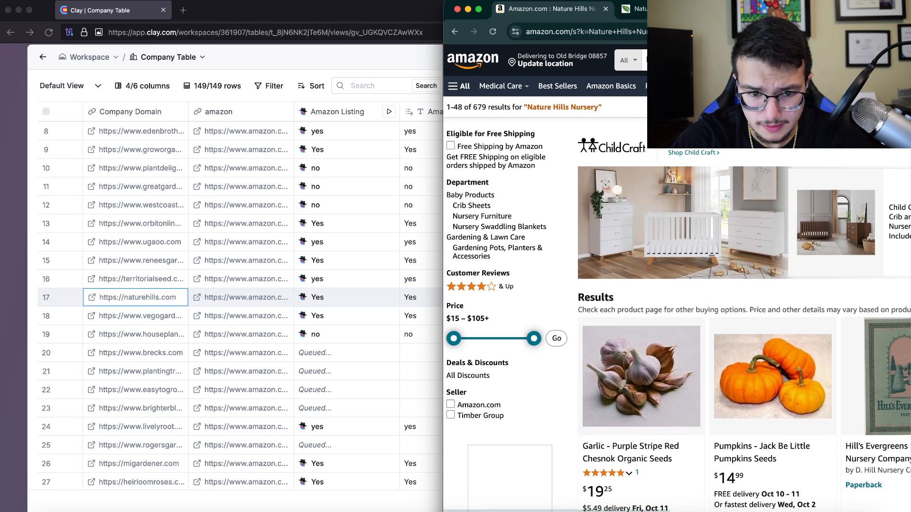
left_click(454, 32)
scroll(676, 278, "down", 5)
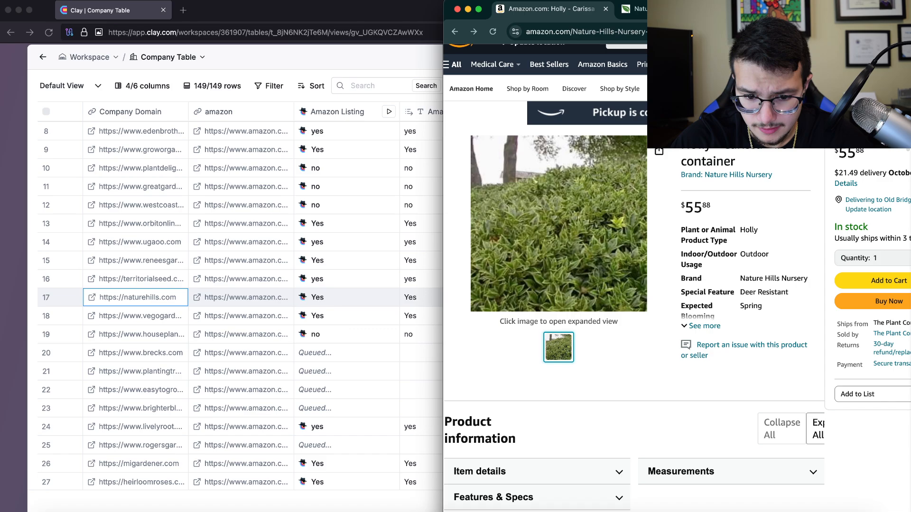
scroll(676, 278, "down", 4)
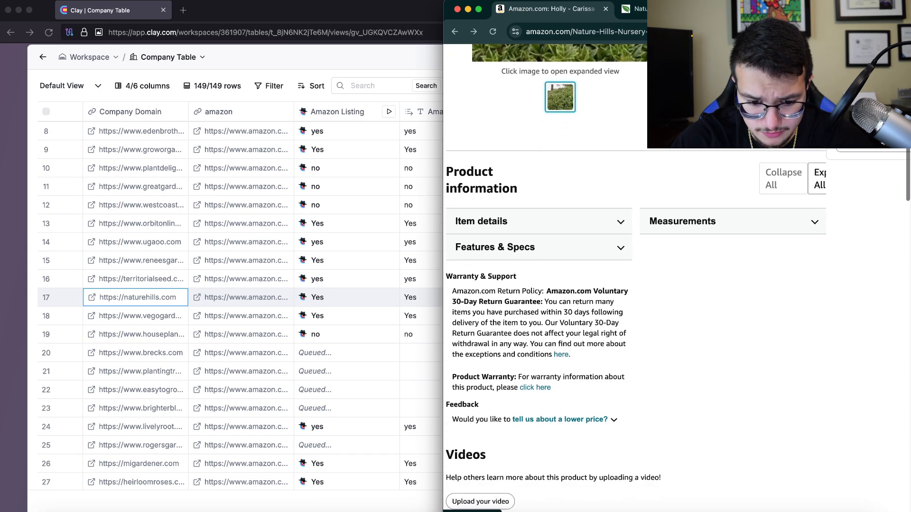
left_click(135, 334)
scroll(135, 334, "down", 4)
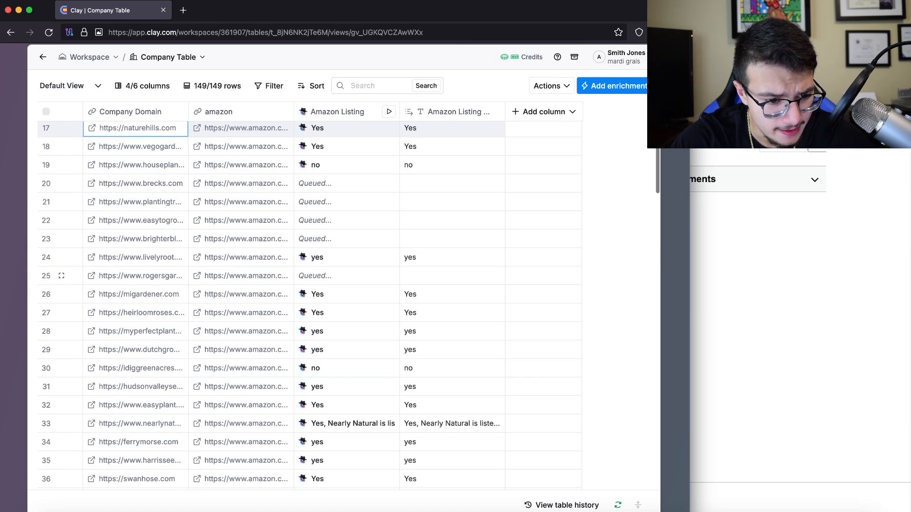
Copy 'livelyroot' from row 24's domain and Google 'livelyroot amazon'
left_click(135, 257)
double_click(135, 257)
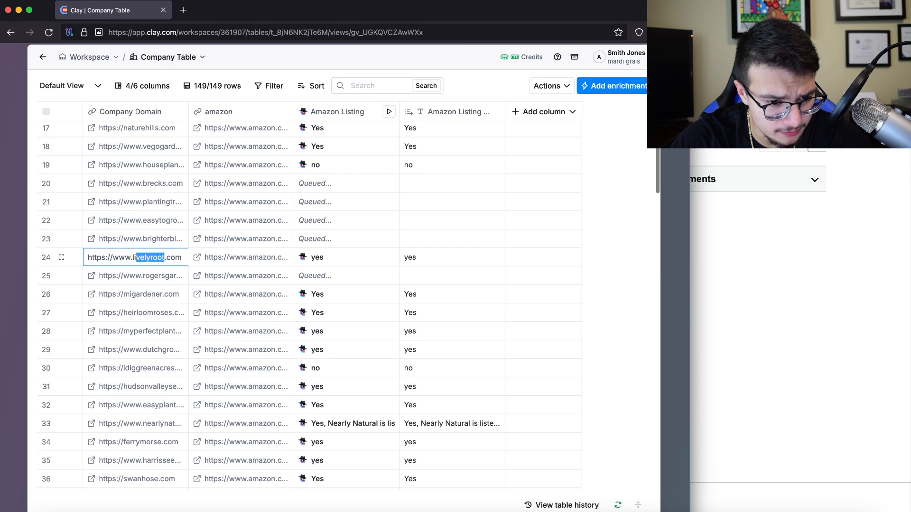
left_click_drag(135, 258, 132, 258)
key("super+c")
key("super+Tab")
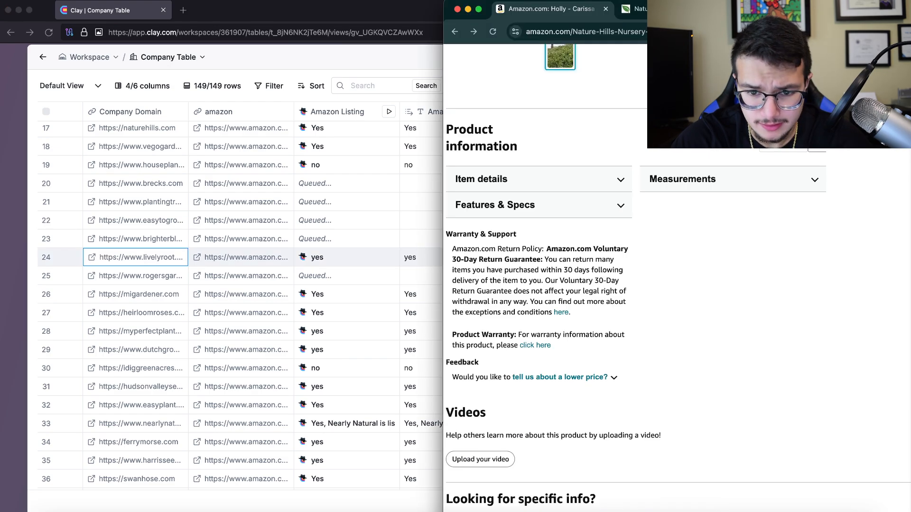
left_click(576, 31)
key("super+v")
type("amazon")
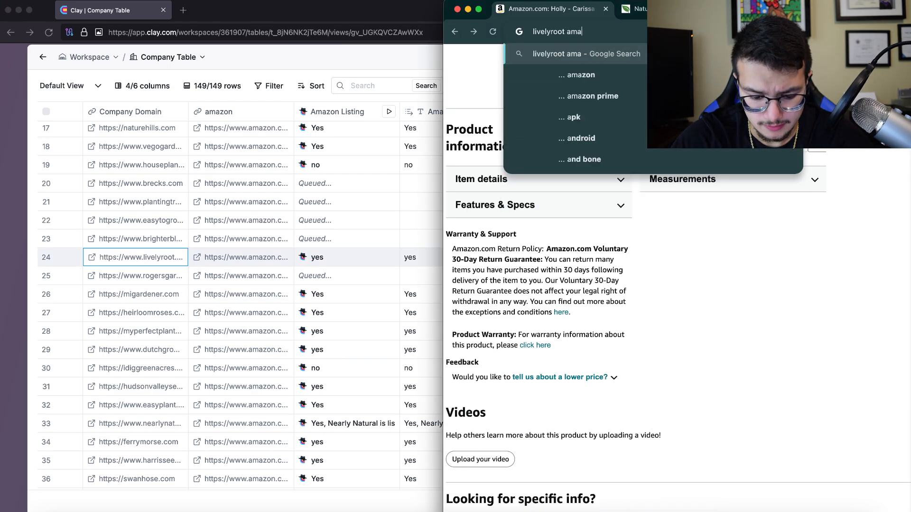
key("Return")
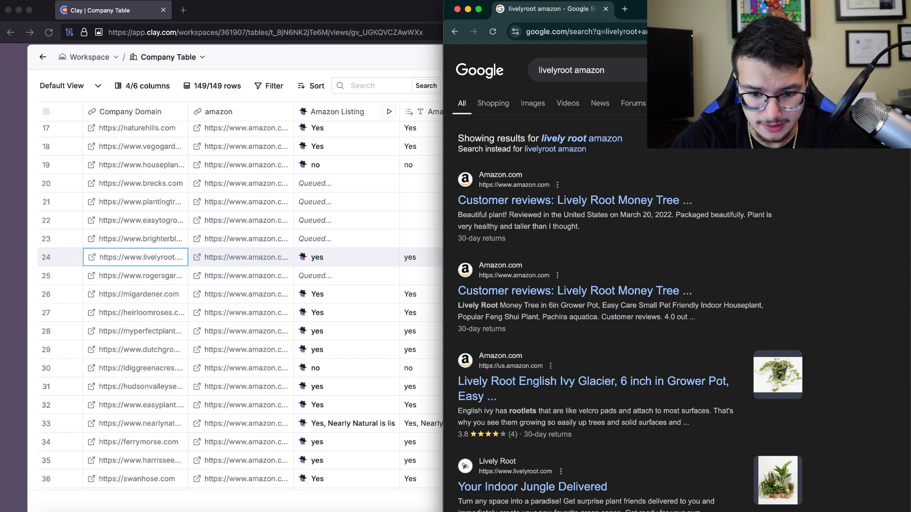
Check the Lively Root Amazon results, including the Lemon Button Fern link, then return to Clay
scroll(574, 231, "down", 3)
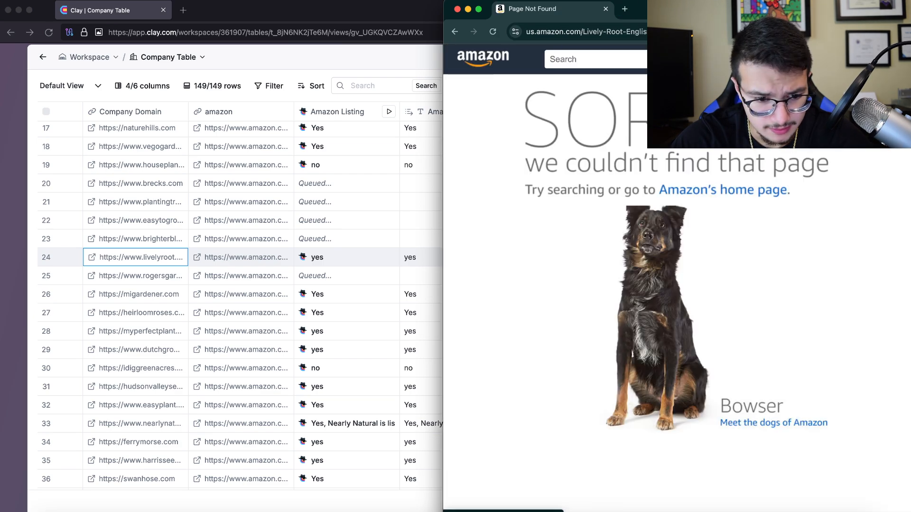
left_click(455, 32)
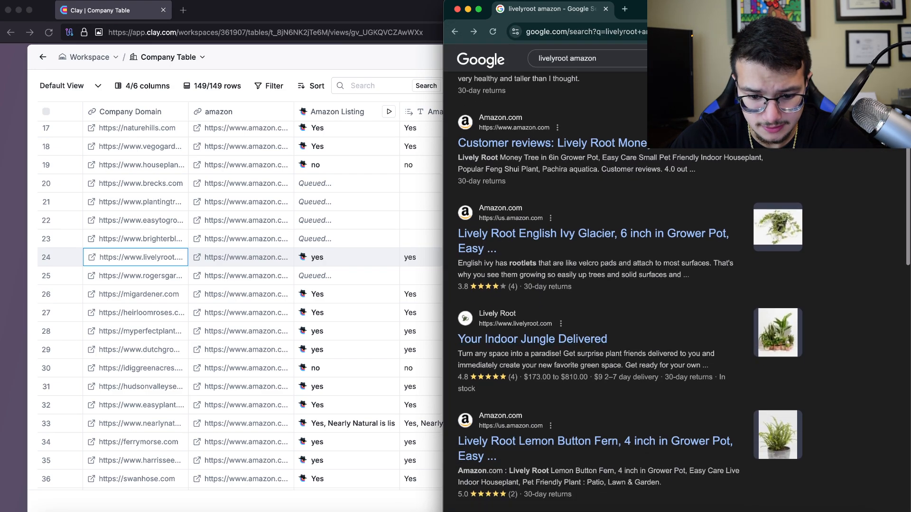
scroll(545, 332, "down", 1)
left_click(545, 421)
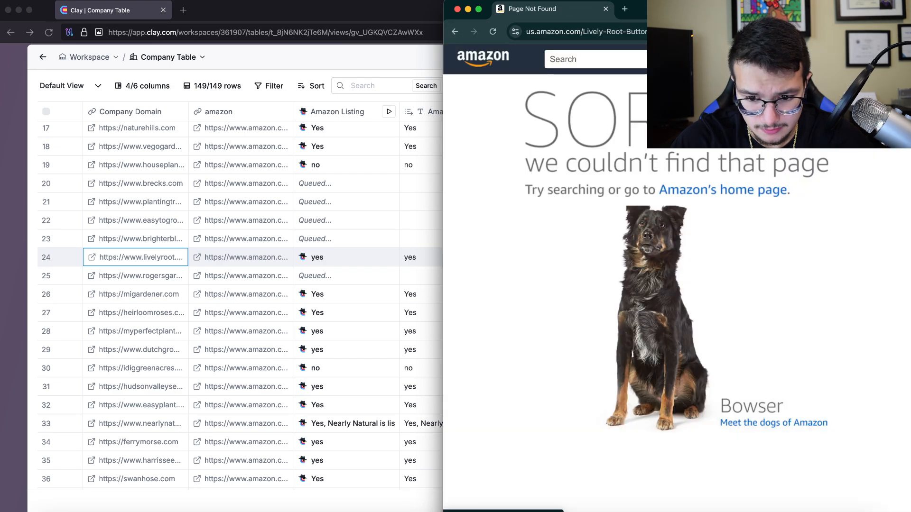
left_click(455, 32)
left_click(349, 277)
scroll(332, 276, "down", 2)
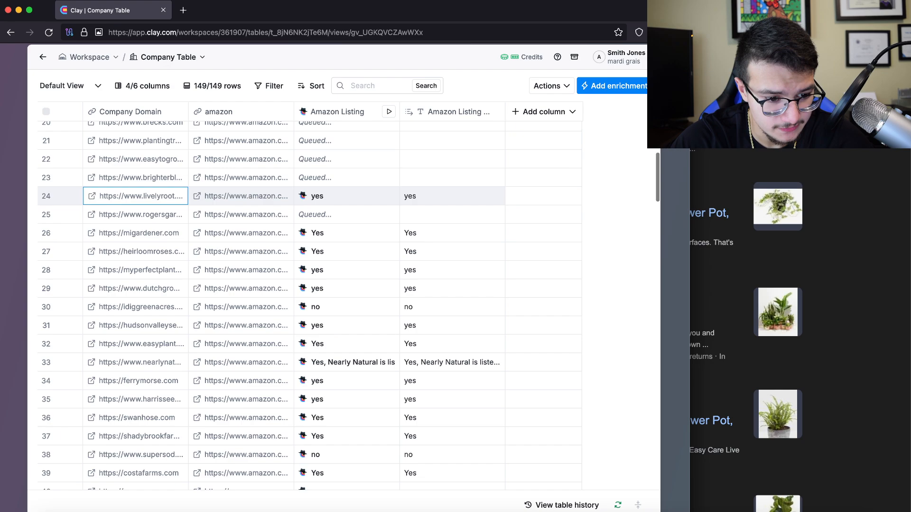
left_click(137, 251)
Google 'heirloomroses amazon' from row 27 and review the Amazon results
double_click(138, 252)
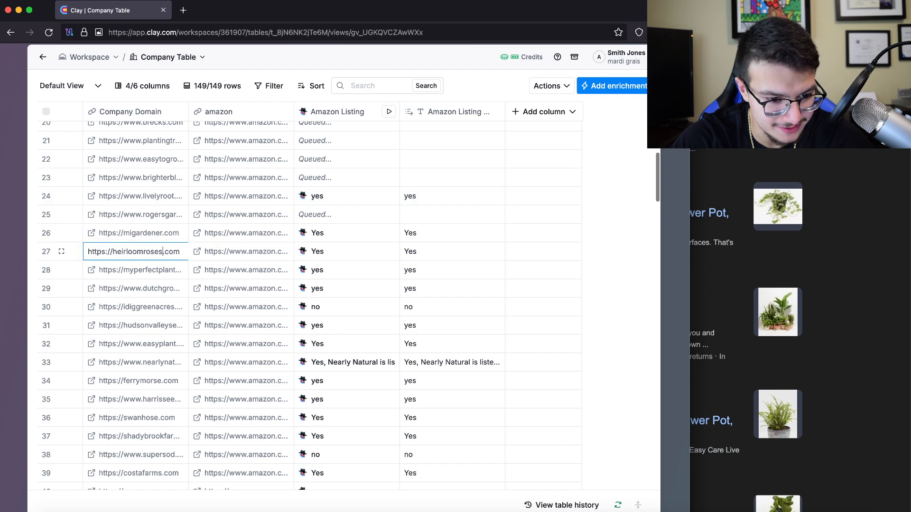
key("super+Tab")
key("super+l")
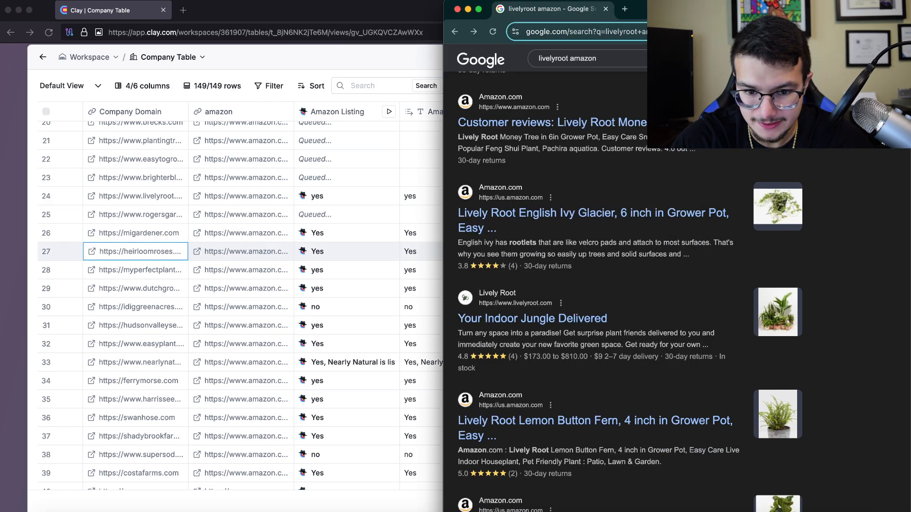
type("heirloomroses")
type("amazon")
key("Return")
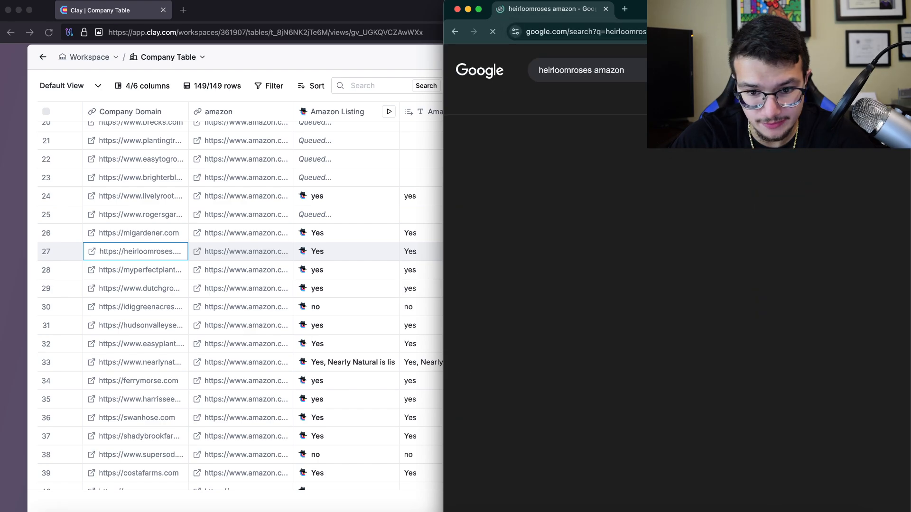
scroll(674, 285, "down", 4)
scroll(673, 284, "down", 1)
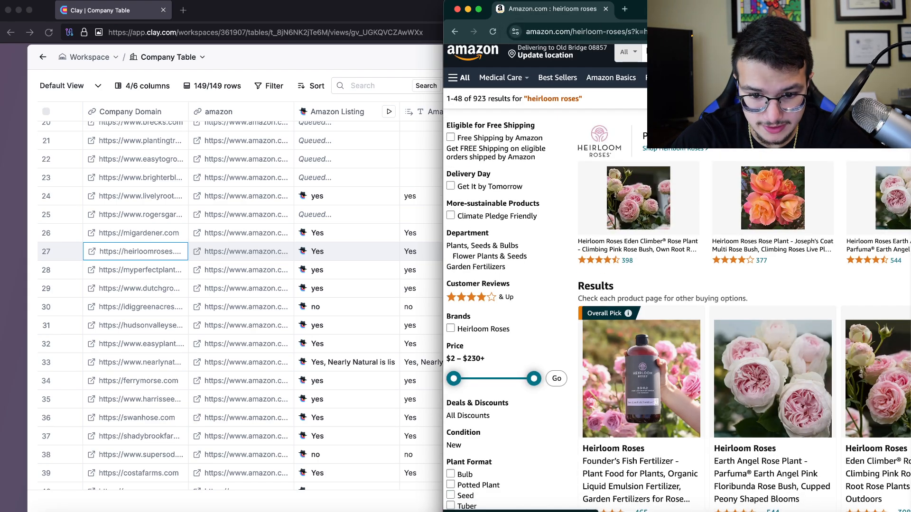
Search 'ferrymorse amazon' from row 34 and open Ferry Morse's Amazon storefront
left_click(247, 228)
scroll(247, 228, "down", 3)
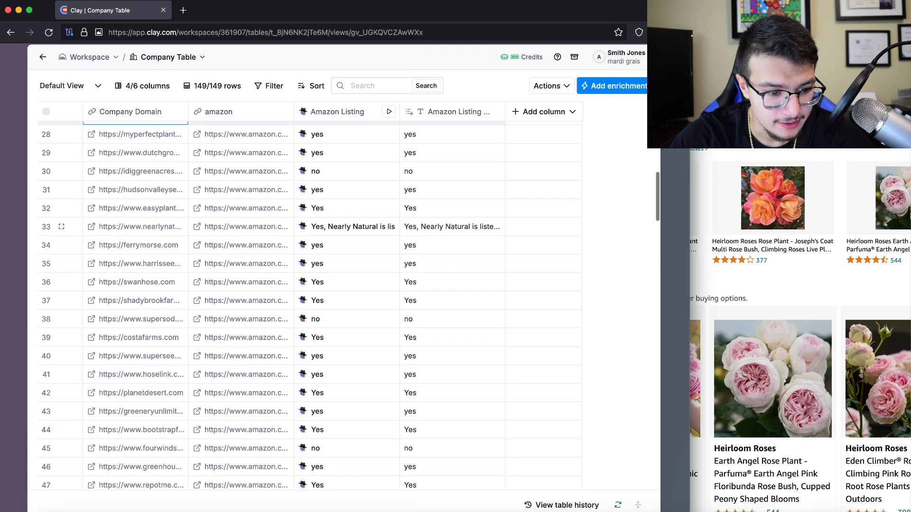
double_click(138, 245)
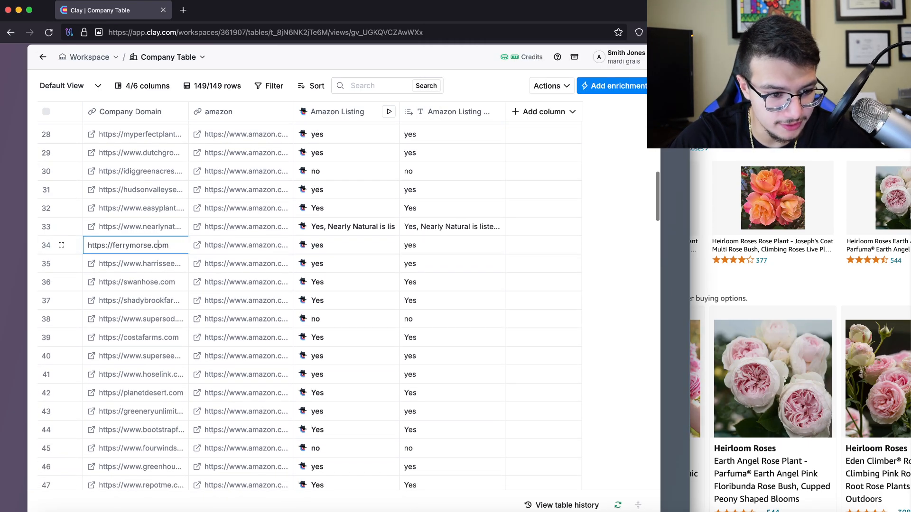
left_click_drag(129, 246, 112, 245)
key("super+c")
left_click(721, 32)
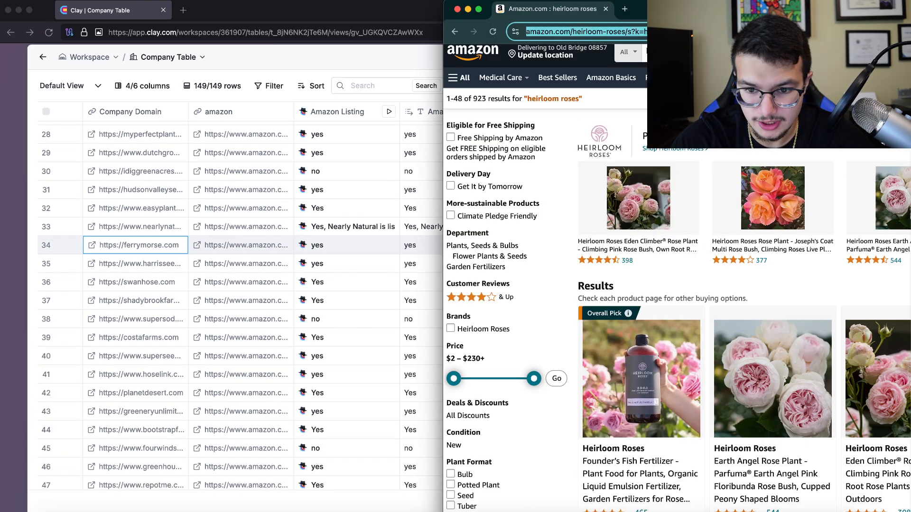
key("super+v")
type("amazon")
key("Return")
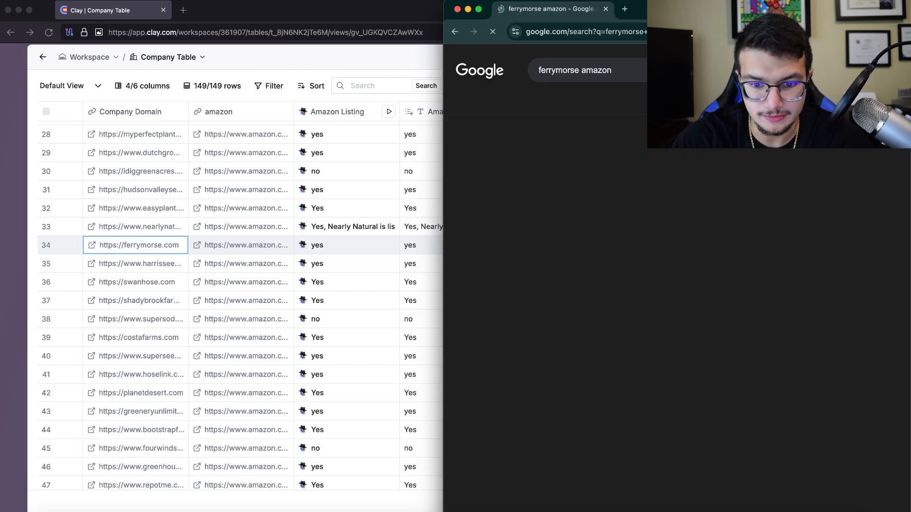
left_click(489, 227)
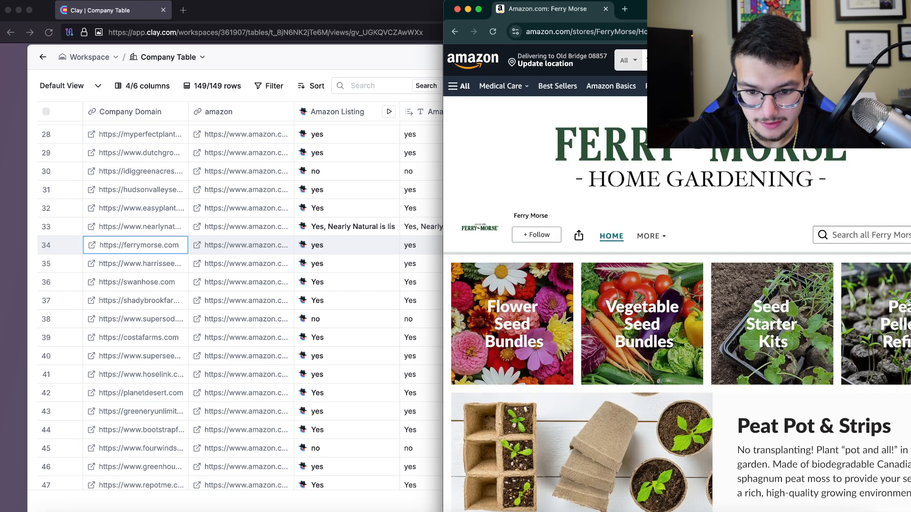
scroll(488, 227, "down", 5)
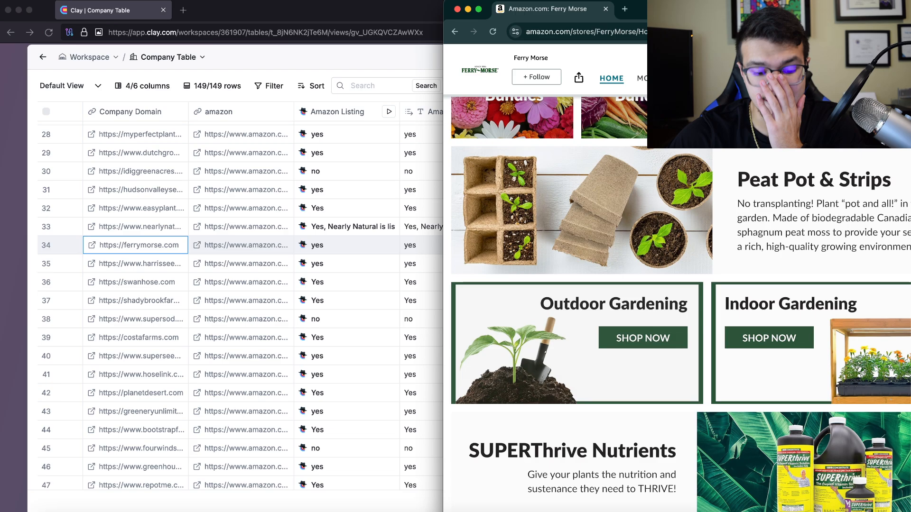
left_click(501, 511)
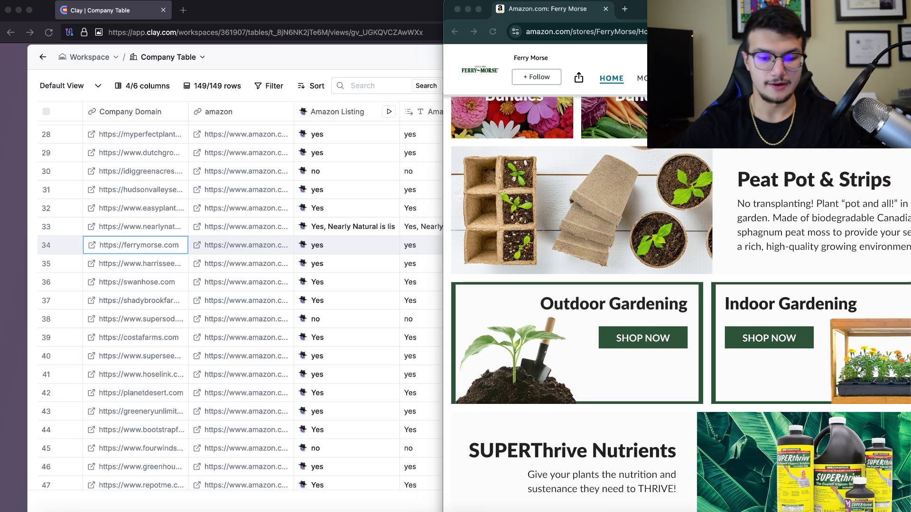